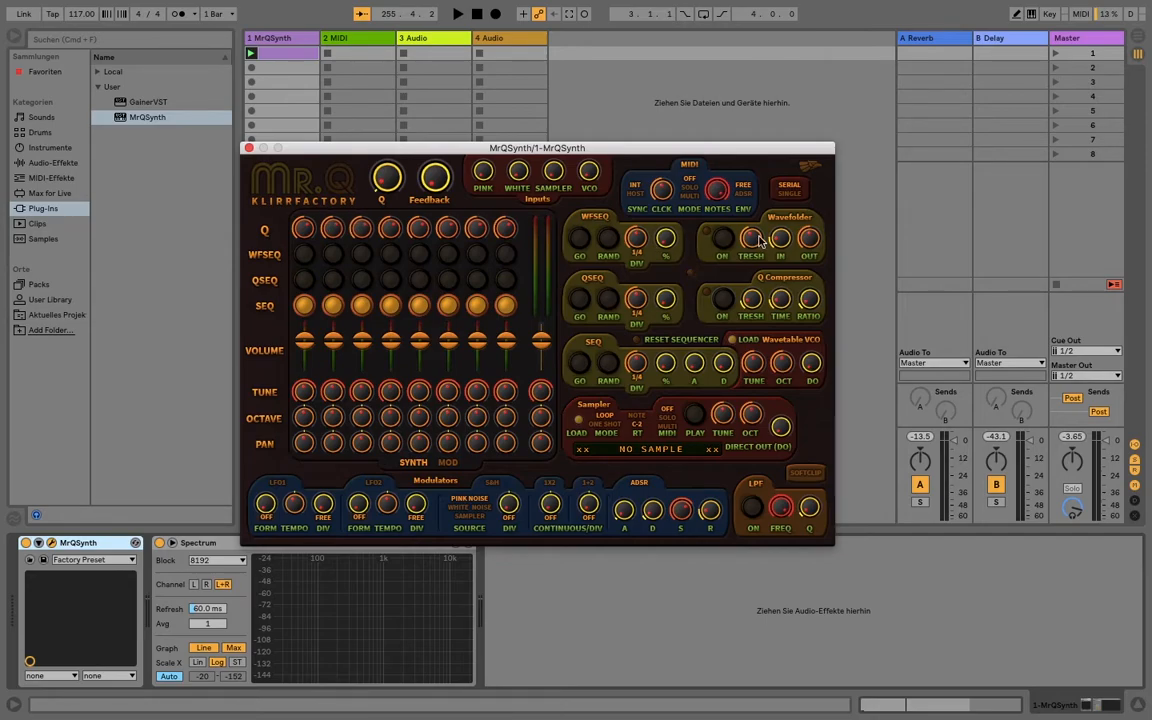
Step: Raise the White noise input level and increase the main Q in MrQSynth
left_click(791, 190)
left_click(791, 192)
left_click_drag(522, 176, 519, 150)
left_click(516, 175)
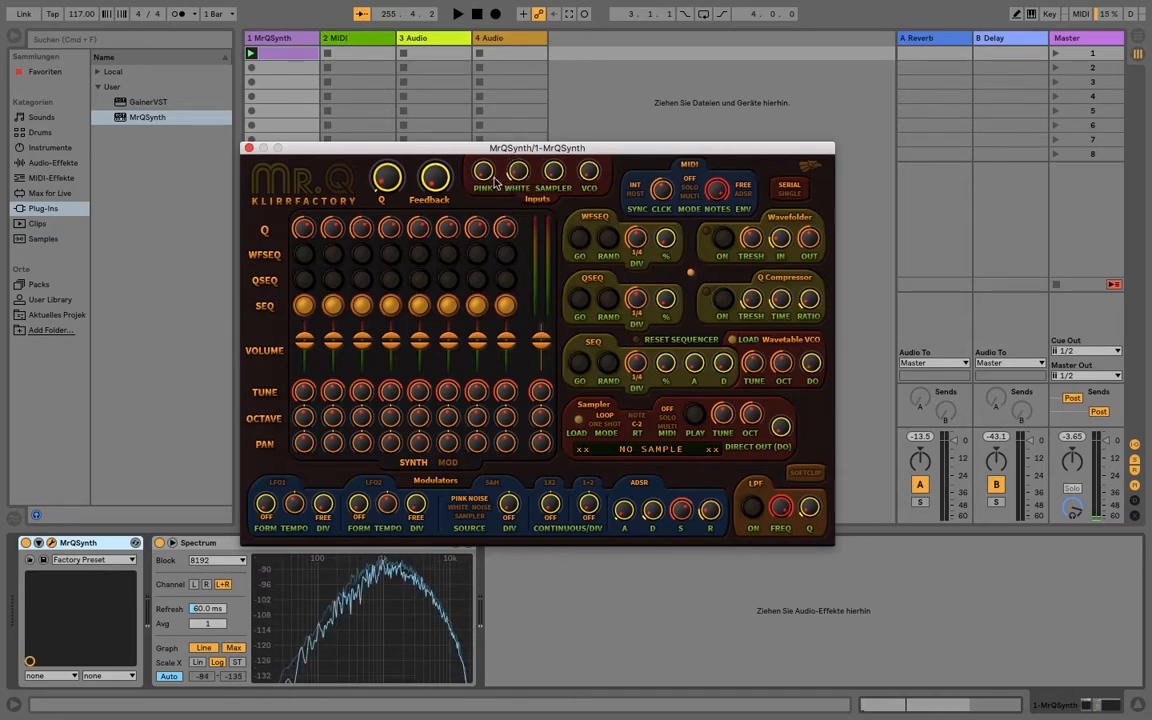
mouse_move(386, 177)
left_mouse_down()
mouse_move(396, 131)
mouse_move(390, 168)
mouse_move(395, 156)
left_mouse_up()
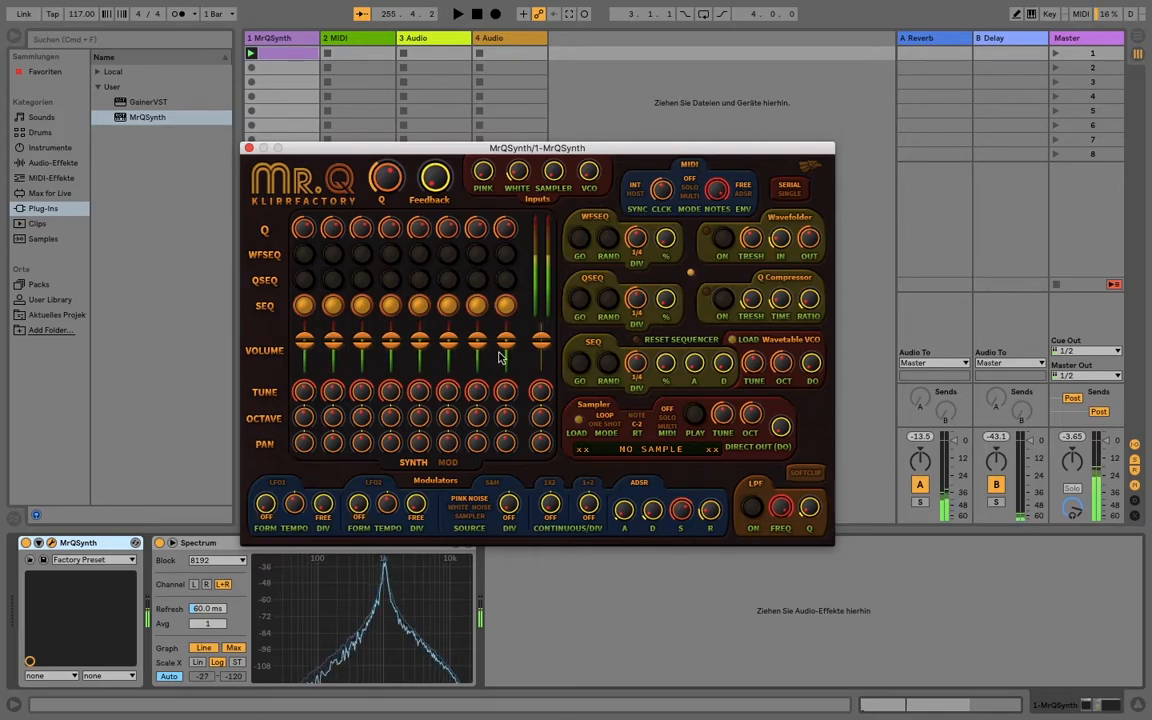
Step: Spread the filter bands over different octaves, then try out the global pitch and main Q controls
left_click_drag(505, 421, 501, 408)
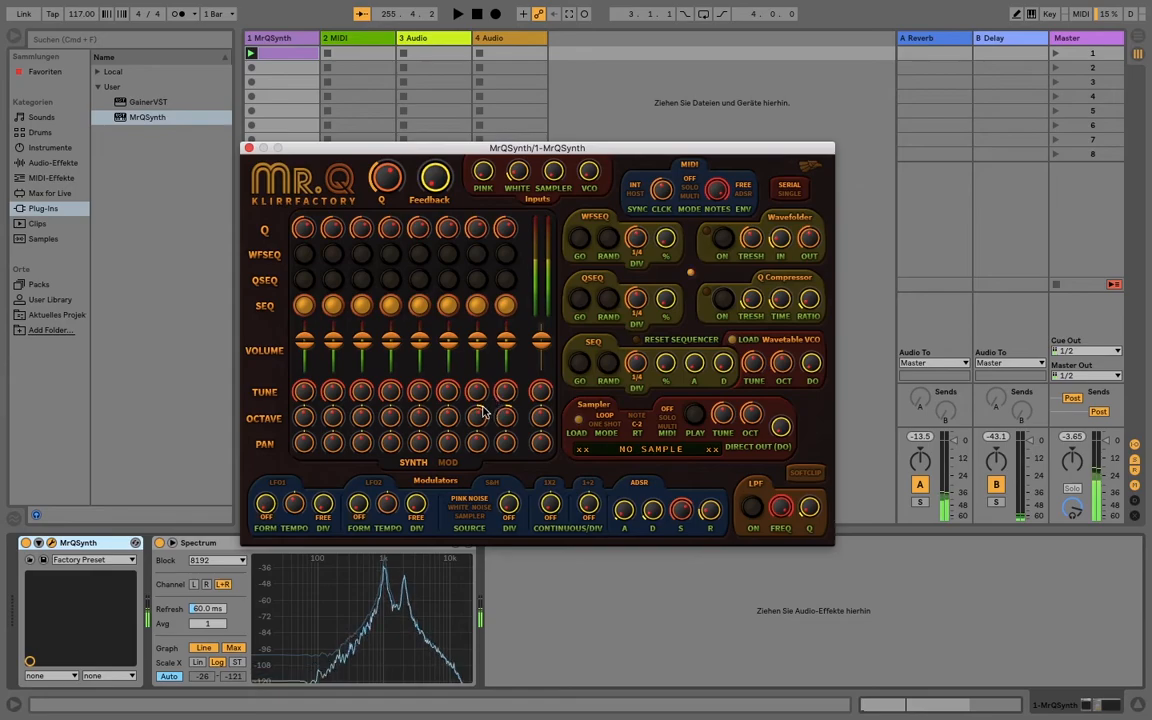
left_click_drag(389, 420, 310, 455)
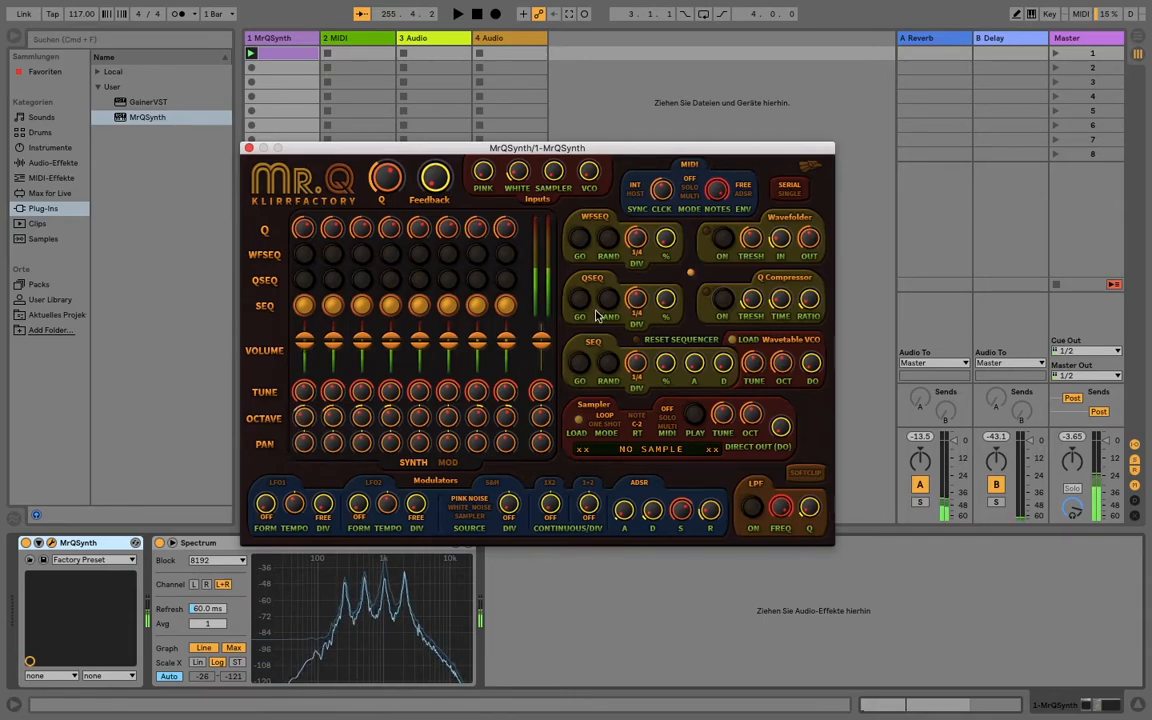
left_click_drag(550, 147, 547, 115)
left_click_drag(537, 390, 538, 377)
left_click_drag(389, 141, 428, 97)
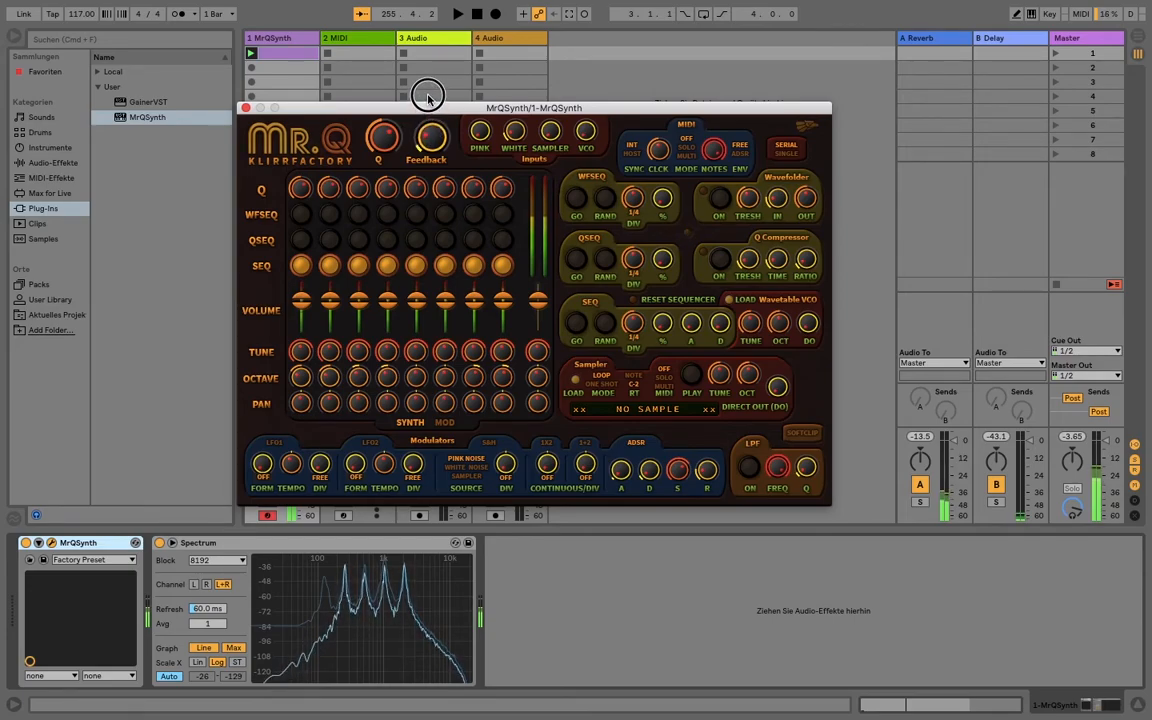
Step: Lower the Master track volume substantially and raise the synth's Feedback
left_click(1108, 443)
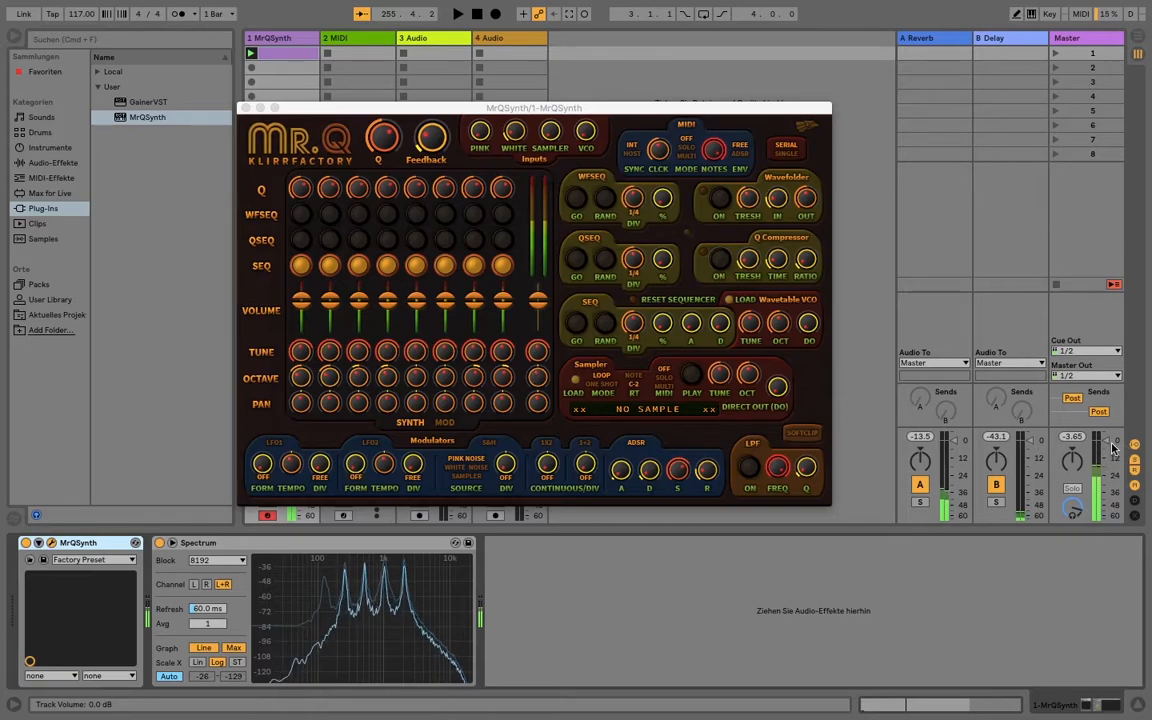
left_click_drag(1108, 443, 1106, 490)
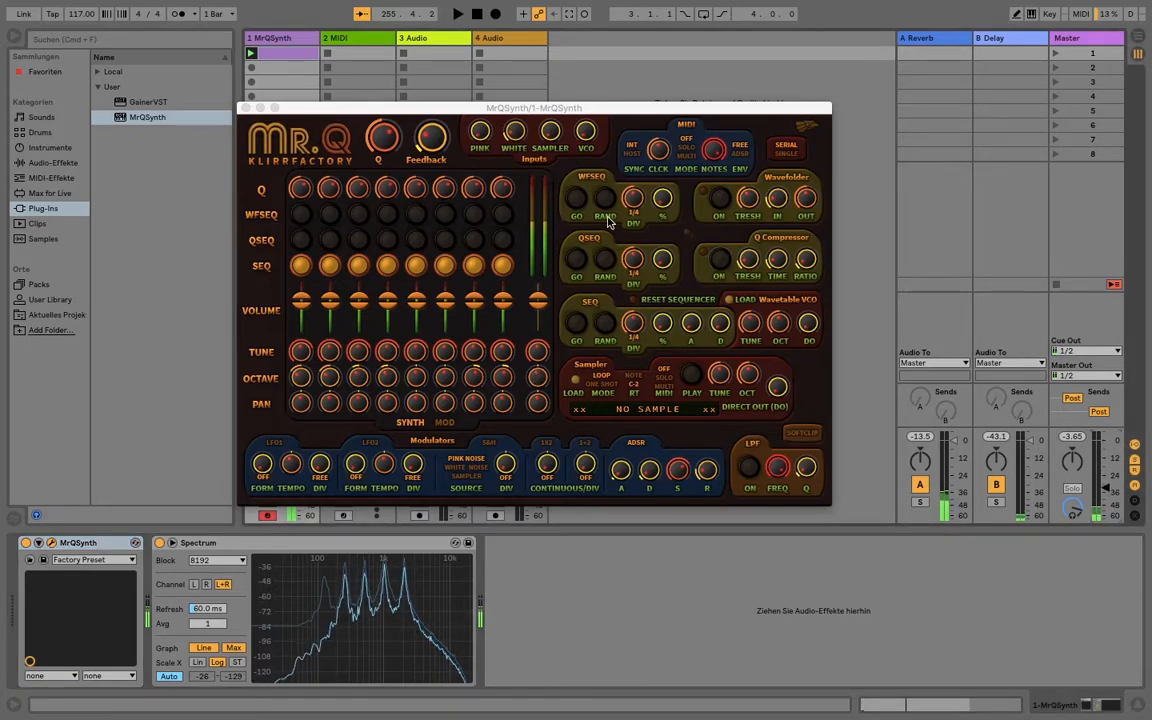
left_click(430, 133)
left_click_drag(430, 131, 430, 137)
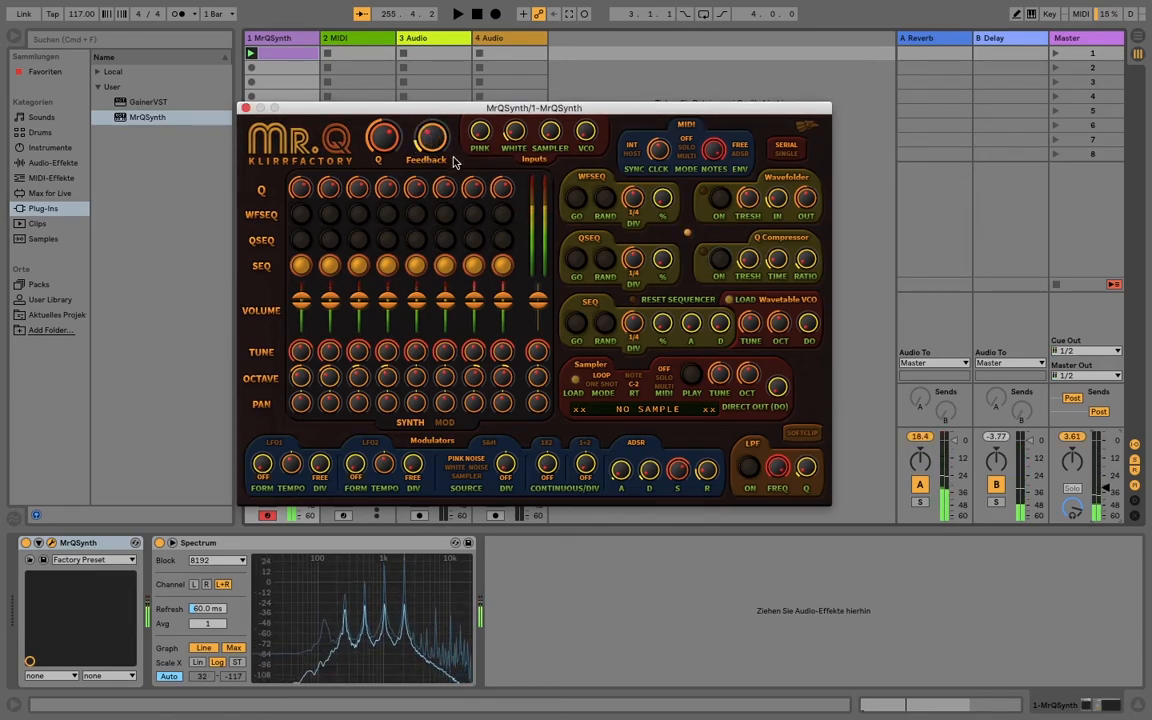
Step: Switch on Softclip and try different Feedback amounts with it
left_click(802, 435)
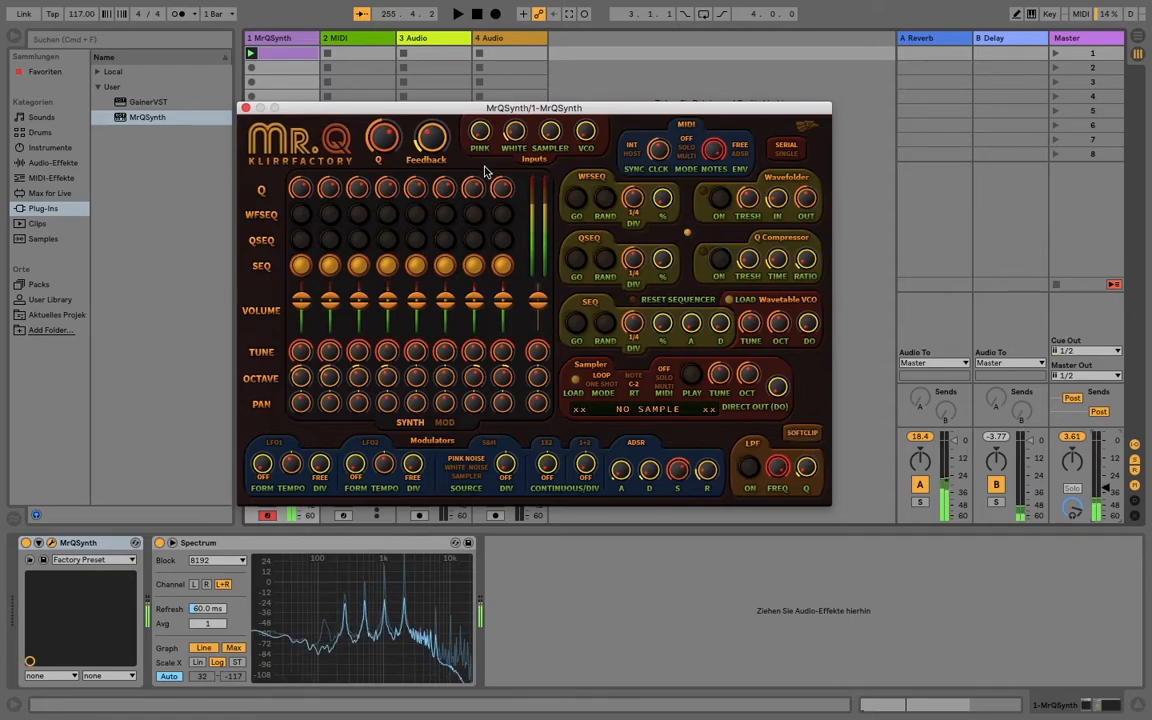
left_click_drag(432, 146, 432, 143)
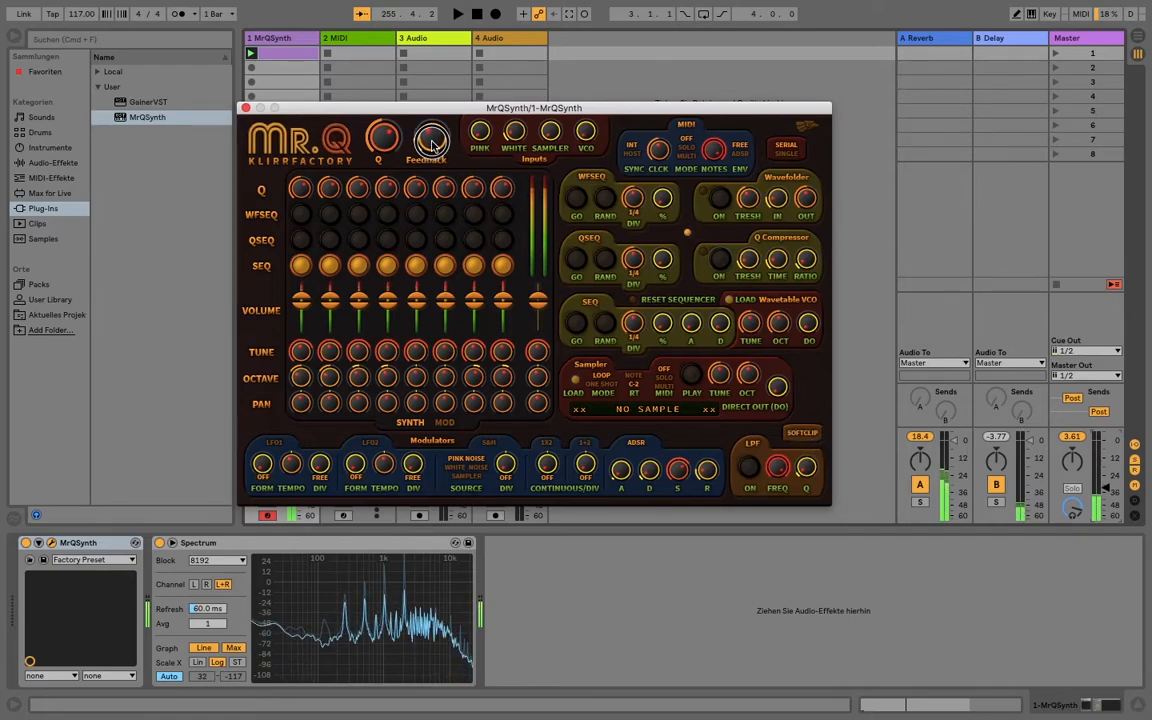
left_click(788, 434)
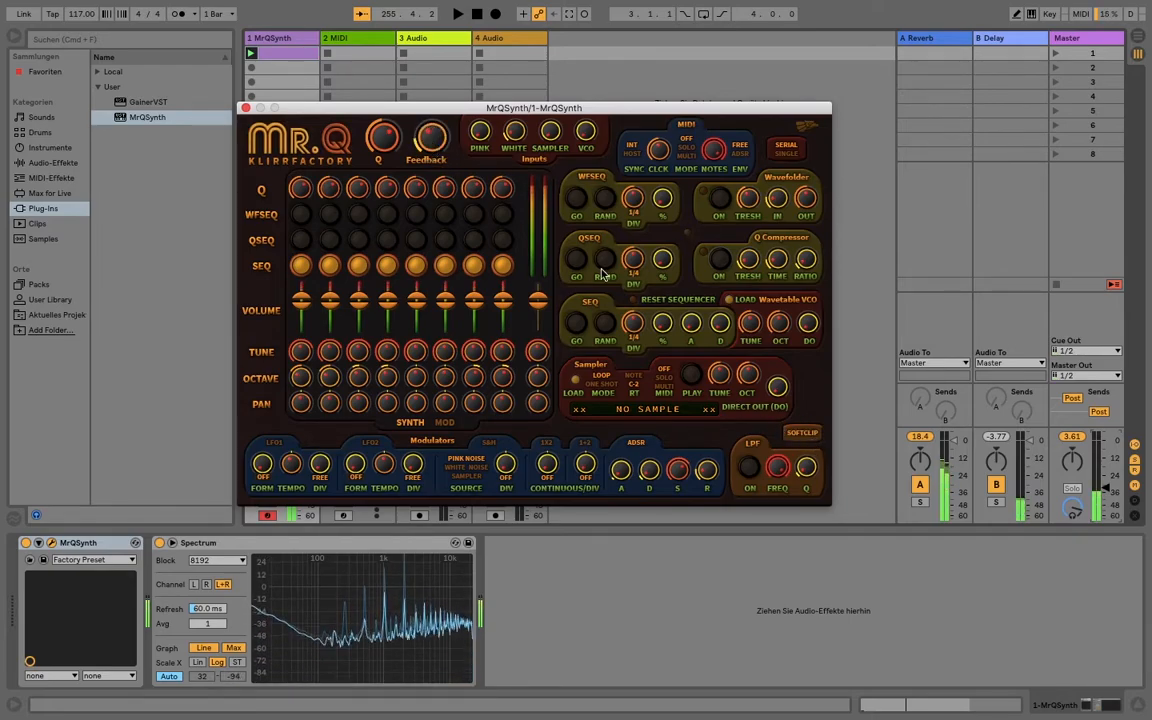
left_click_drag(436, 148, 434, 143)
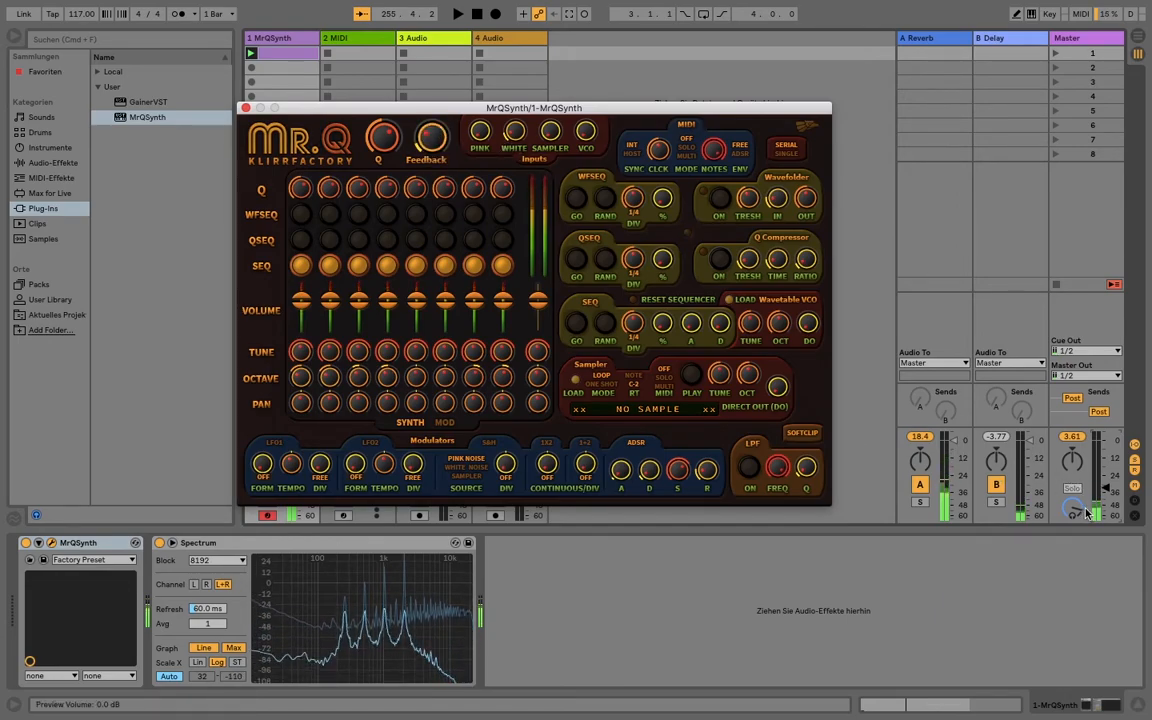
Step: Bring the Master volume back up to -1.6 dB, reduce Feedback to minimum and readjust the main Q
left_click_drag(1105, 488, 1105, 440)
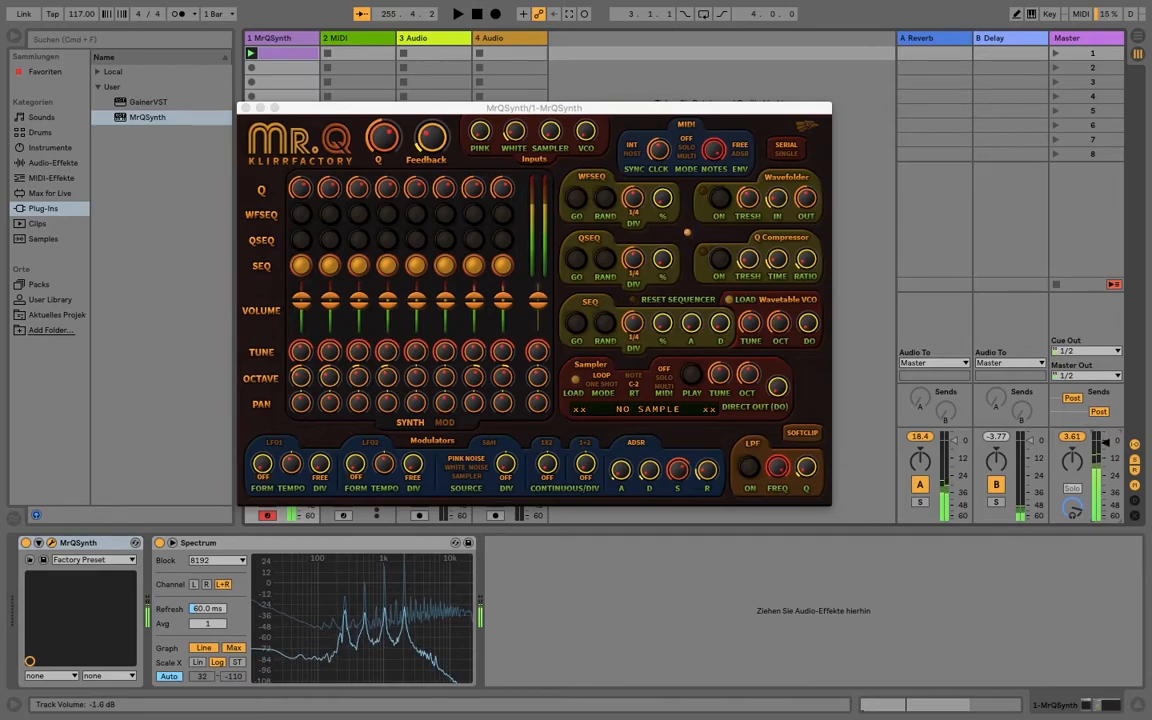
left_click_drag(432, 148, 440, 193)
left_click_drag(390, 148, 392, 151)
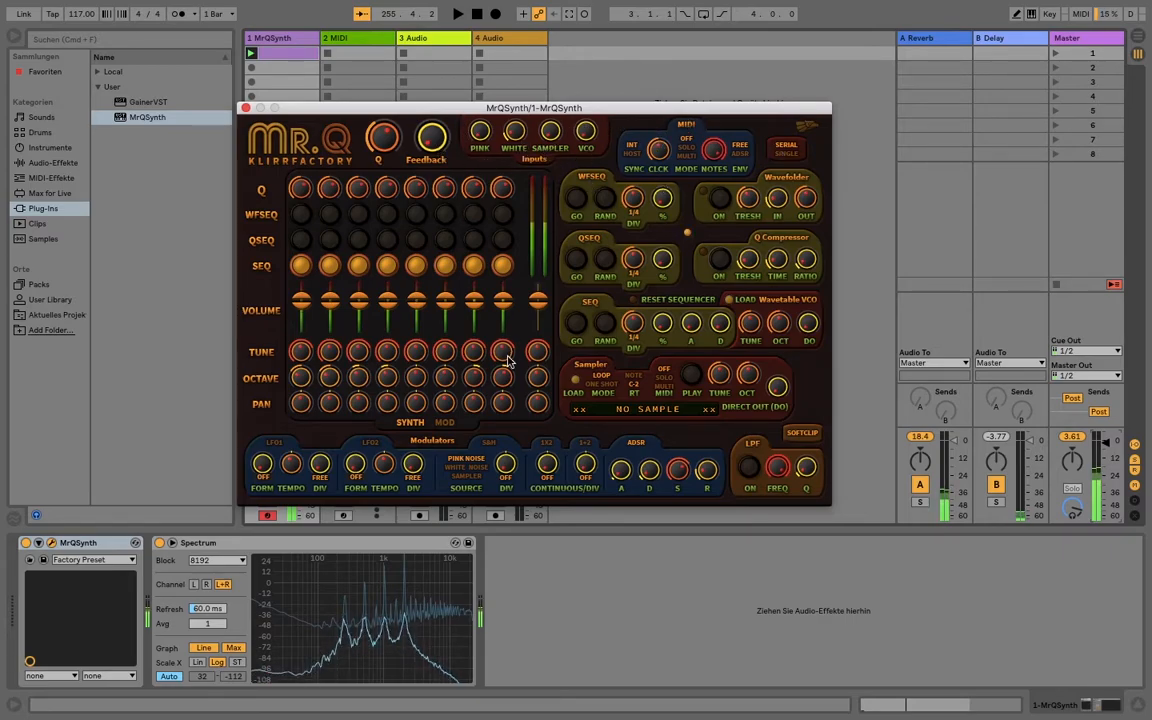
Step: Retune several individual filter bands with their Tune controls
left_click_drag(505, 357, 420, 369)
left_click_drag(389, 358, 370, 343)
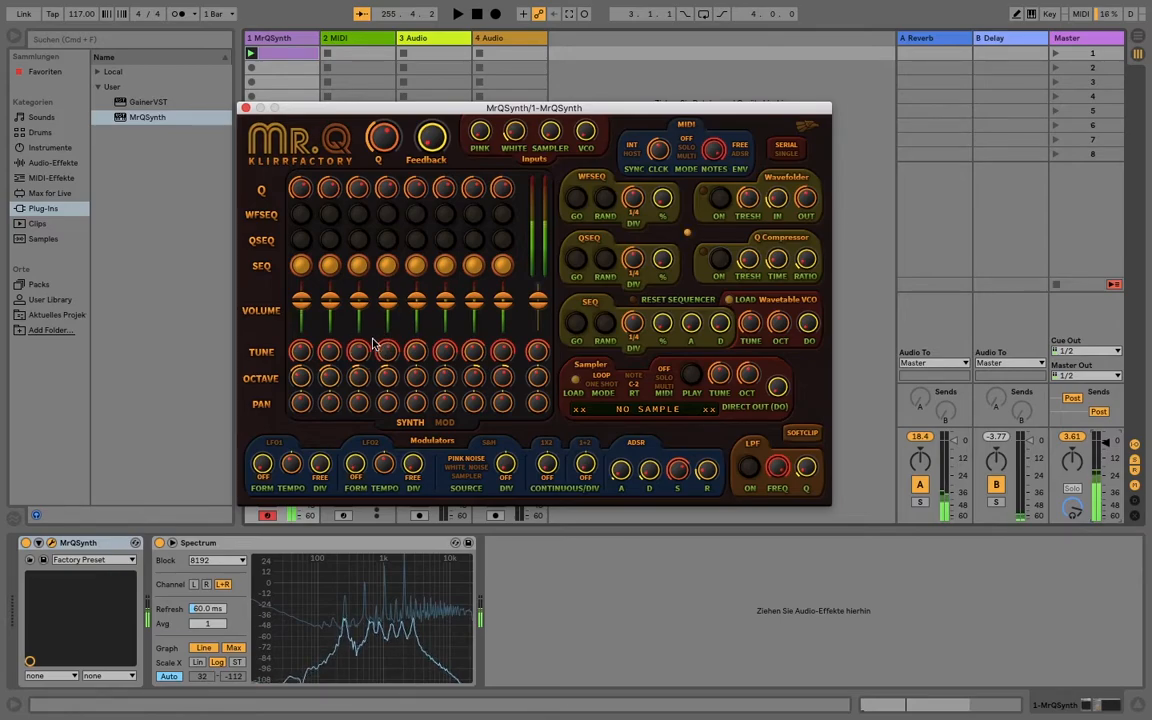
left_click_drag(474, 350, 474, 345)
mouse_move(360, 352)
left_mouse_down()
mouse_move(372, 323)
mouse_move(362, 370)
mouse_move(362, 353)
left_mouse_up()
left_click(365, 354)
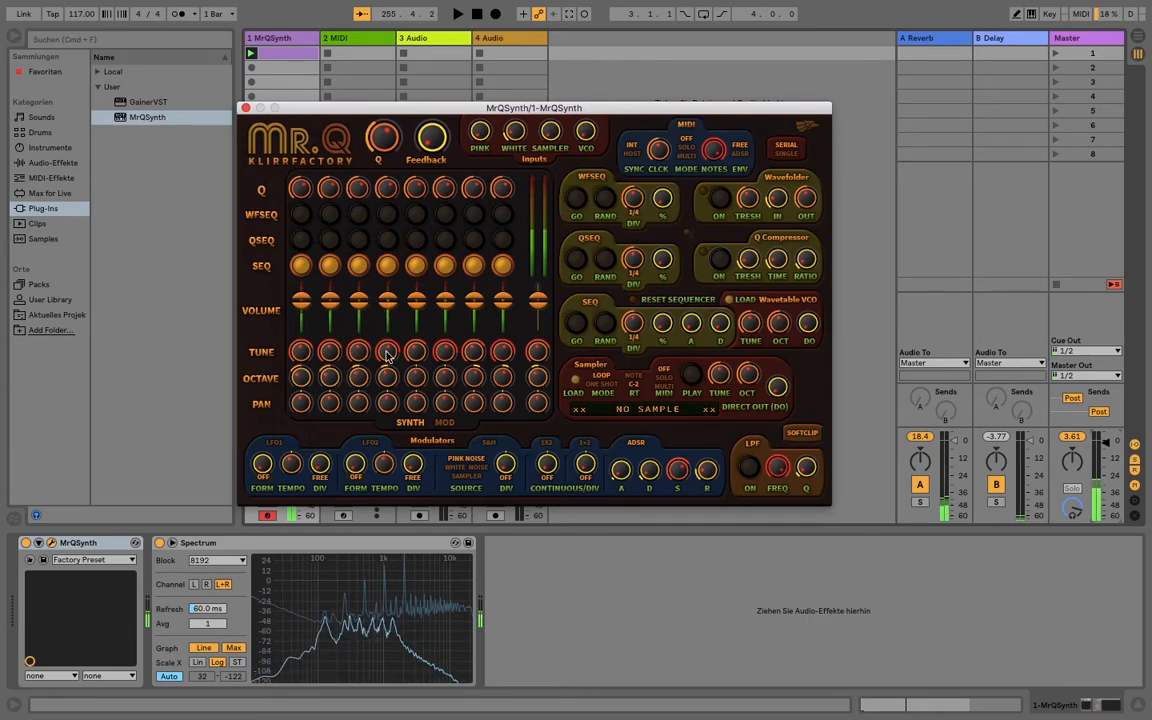
left_click(470, 353)
double_click(499, 353)
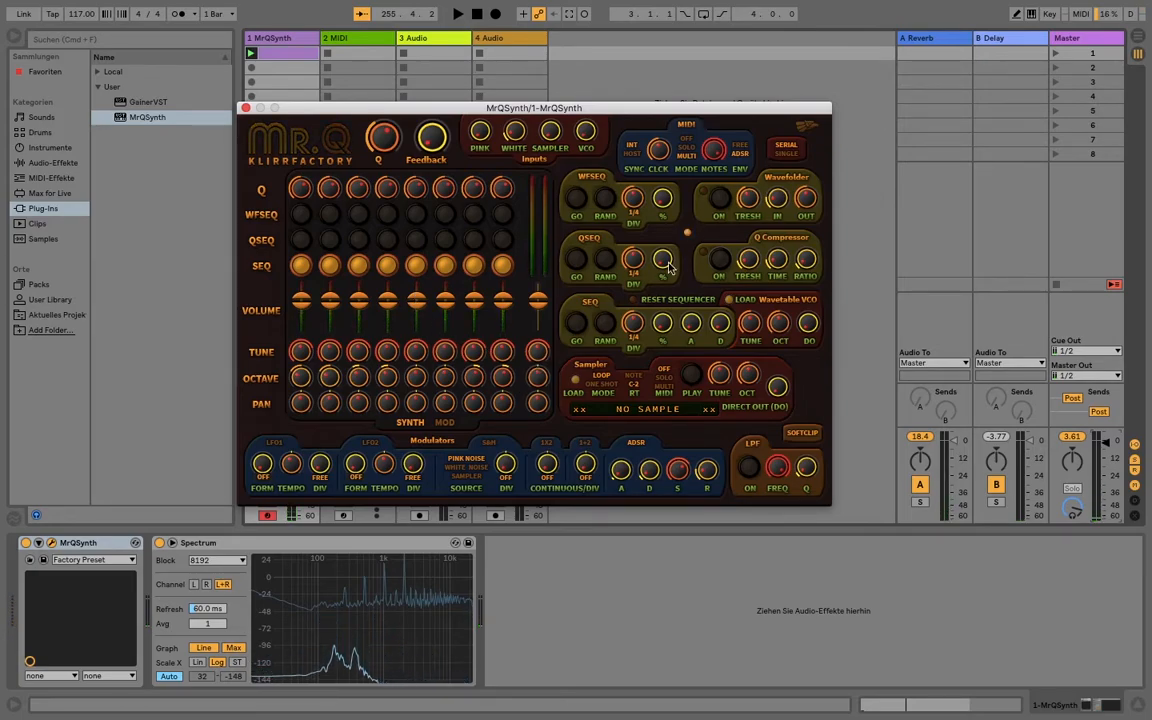
Step: Set the MIDI envelope mode to FREE and reposition the MrQSynth window
left_click(741, 146)
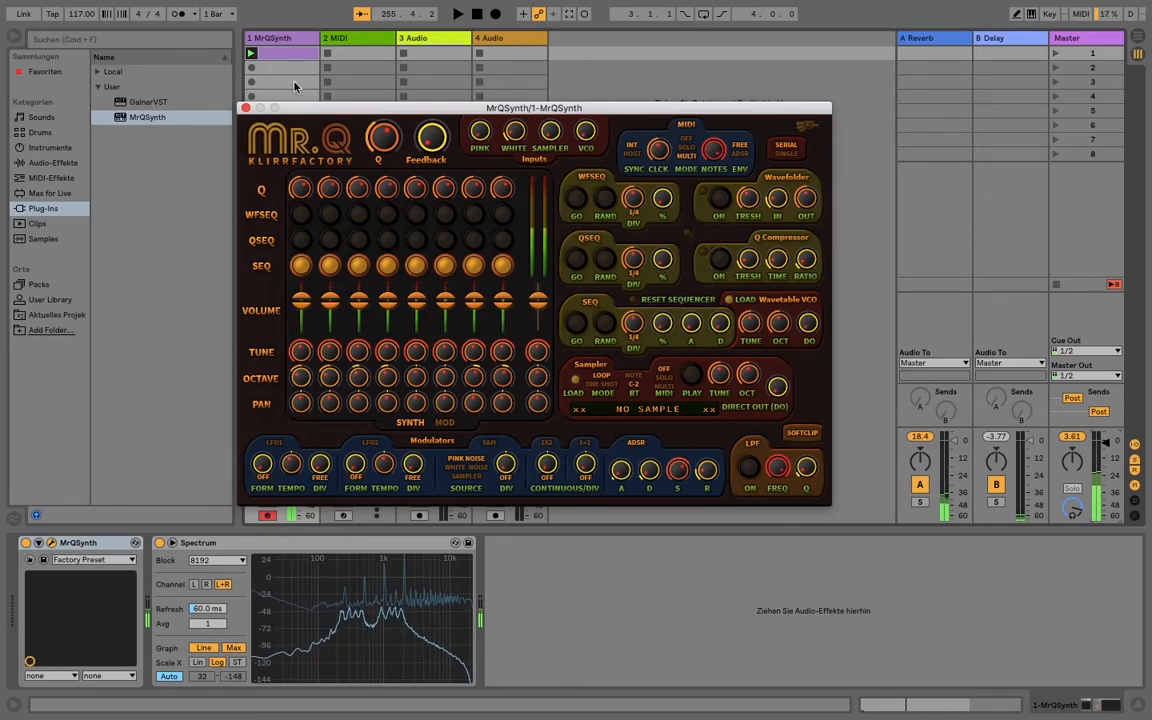
left_click_drag(298, 107, 308, 102)
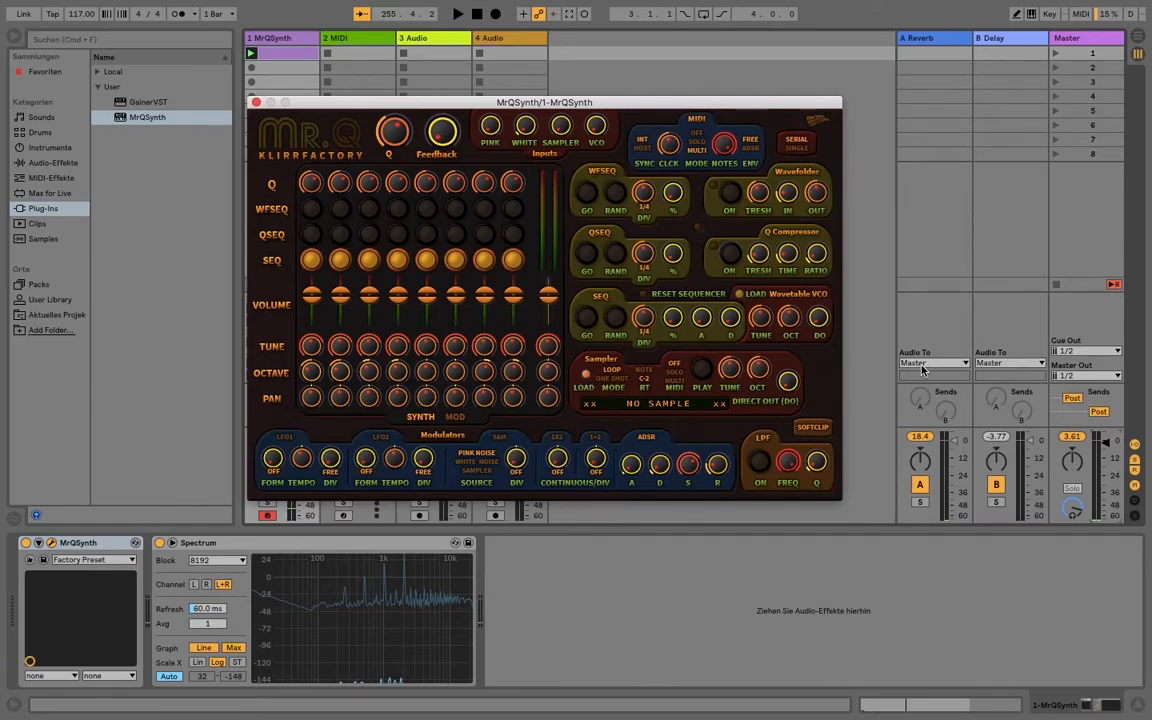
Step: Load dl white 01.wav from the JOB folder into the Sampler and start its playback
left_click(584, 382)
left_click(557, 146)
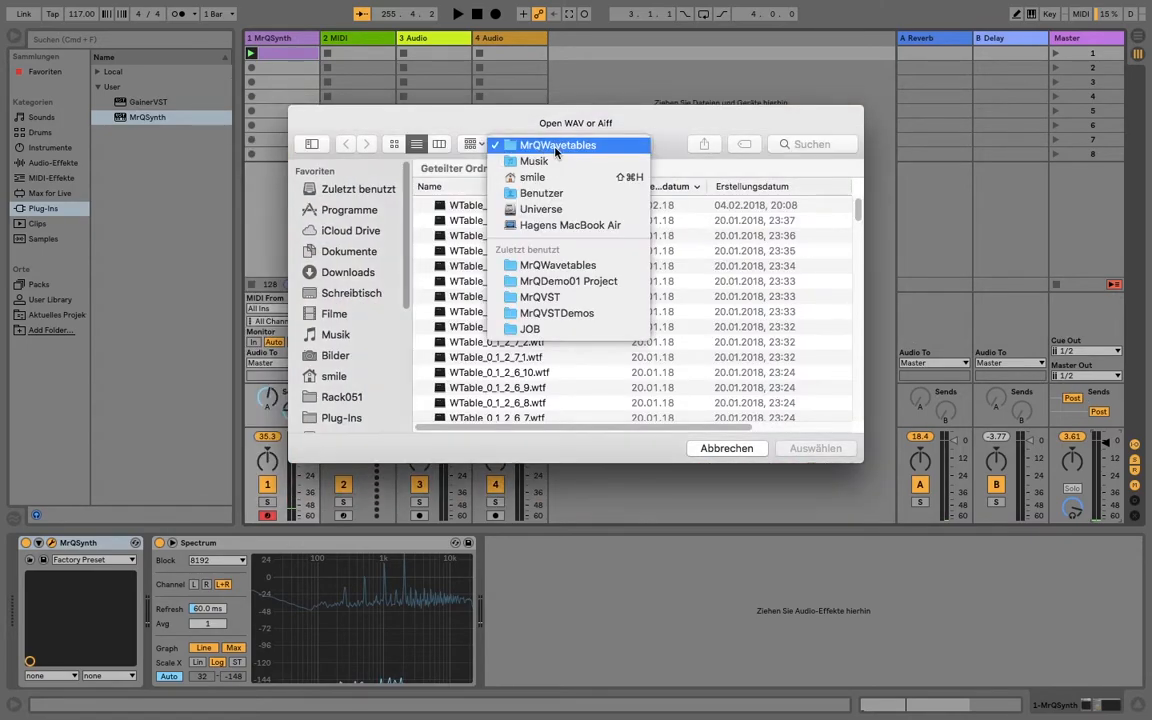
left_click(501, 154)
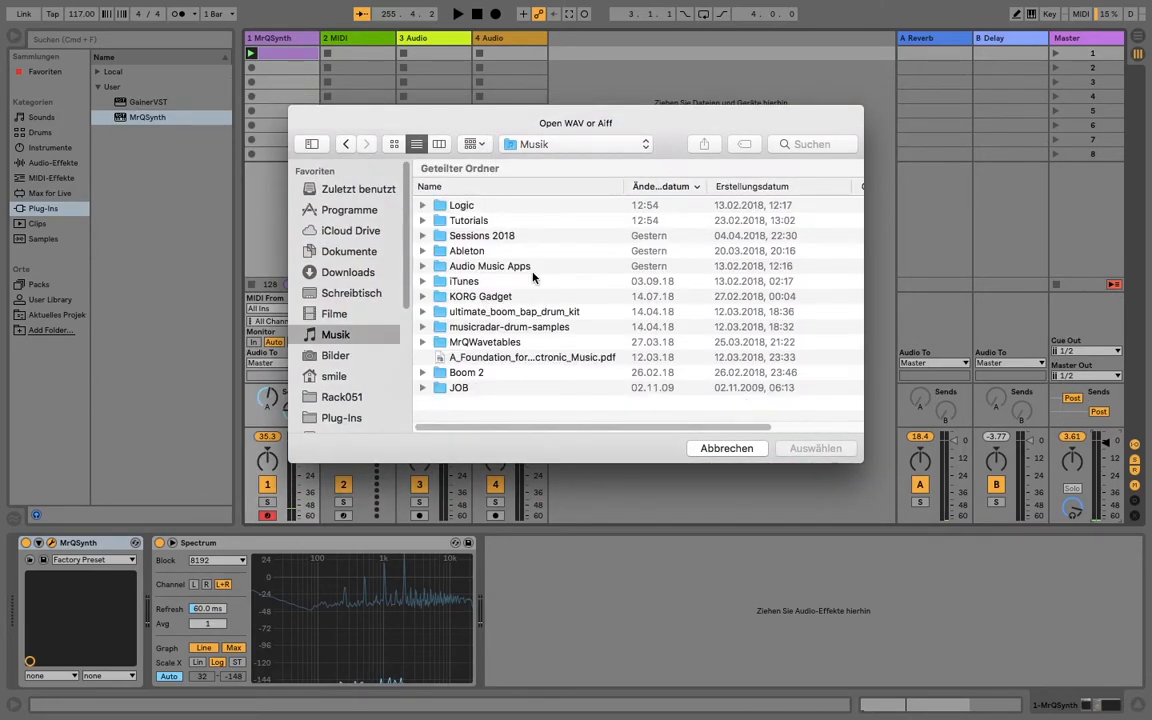
double_click(459, 387)
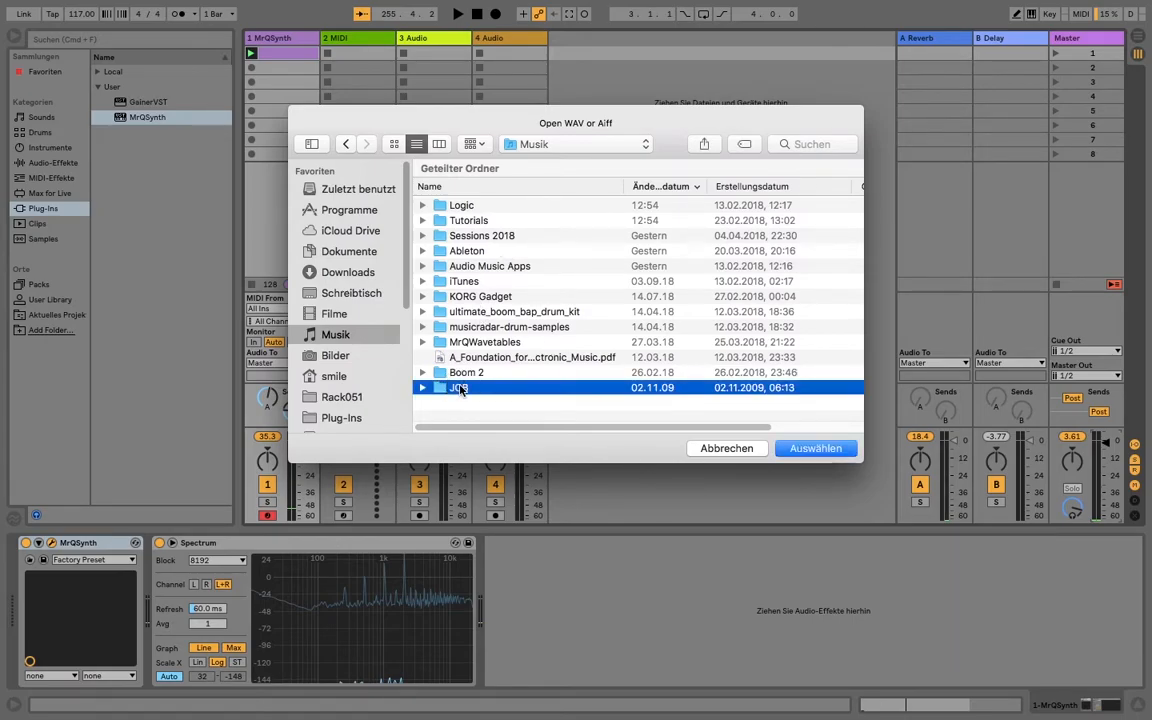
scroll(575, 298, "down", 15)
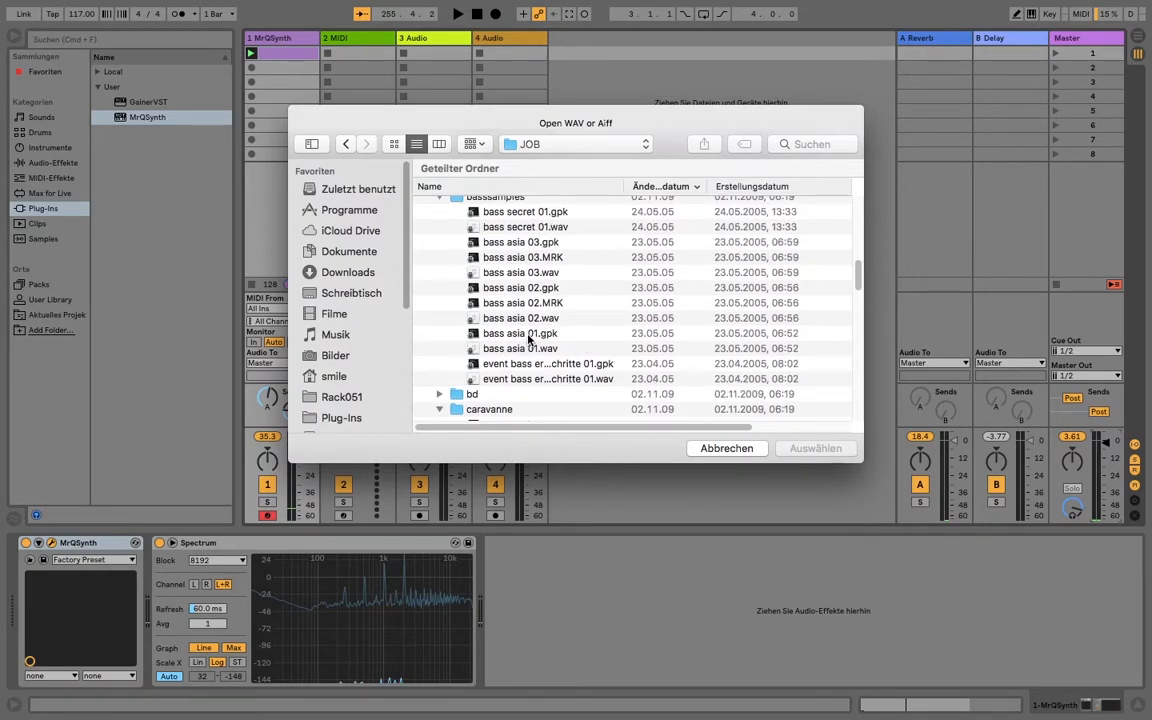
scroll(530, 338, "down", 10)
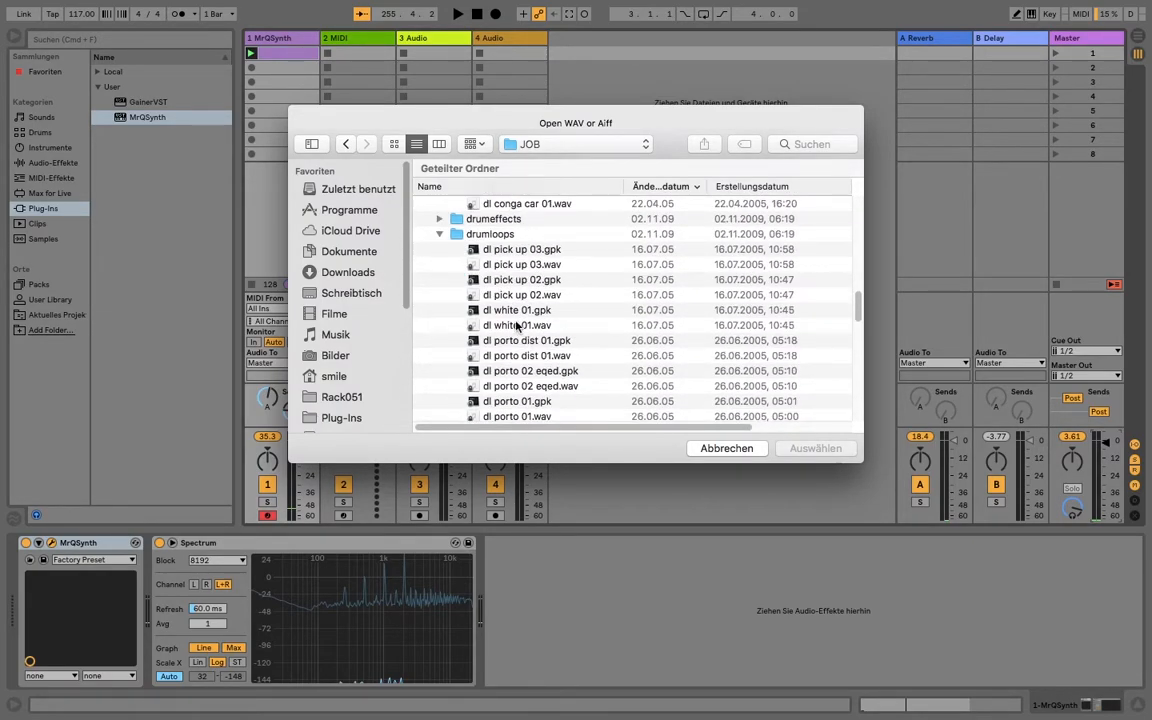
left_click(517, 325)
left_click(830, 448)
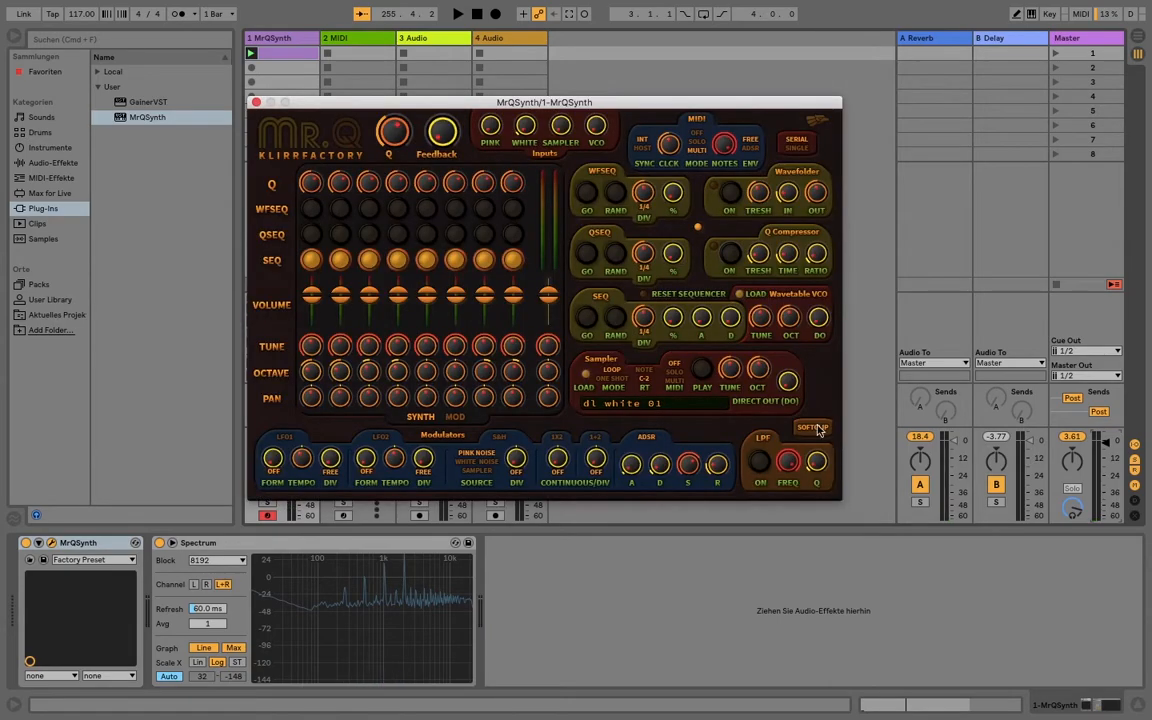
left_click(700, 372)
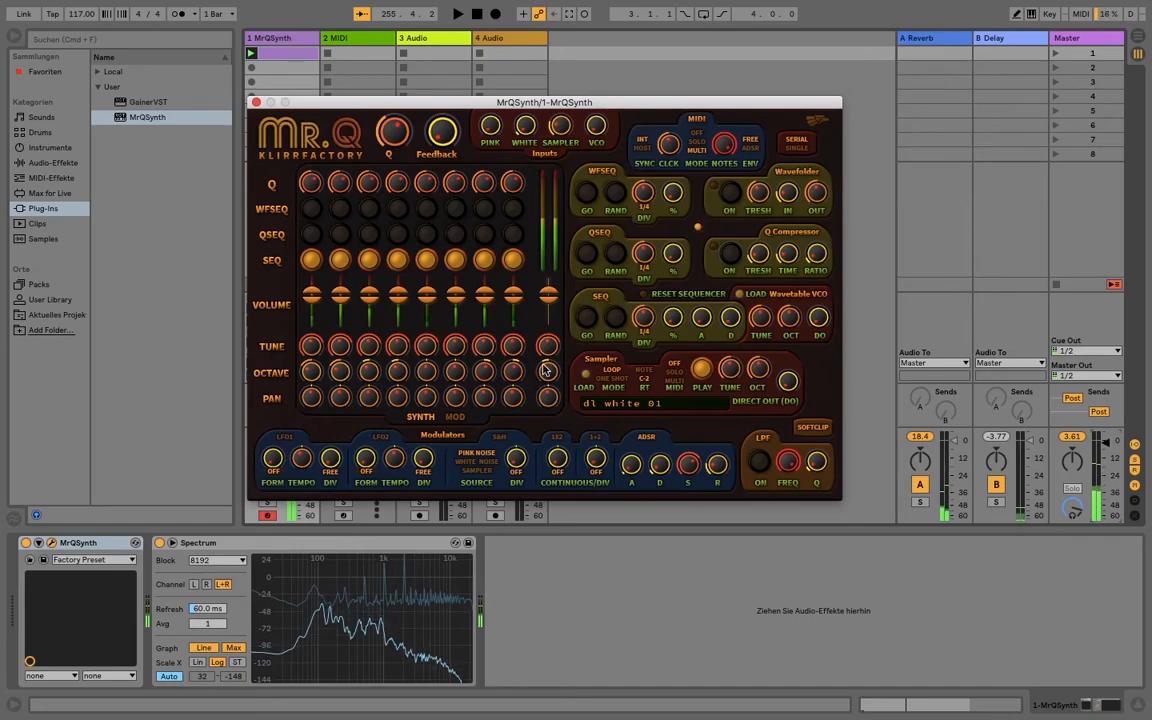
Step: Raise the Feedback and adjust the global octave and main Q while the sample plays
left_click_drag(444, 138, 366, 110)
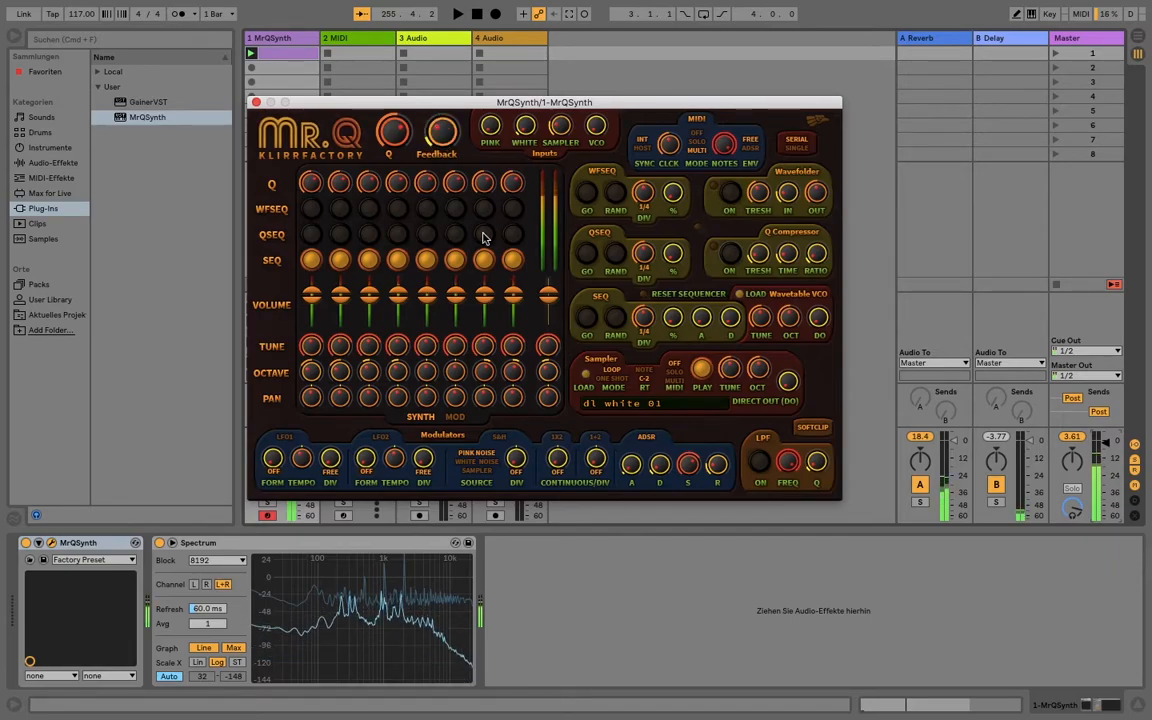
mouse_move(549, 375)
left_mouse_down()
mouse_move(555, 388)
mouse_move(553, 373)
left_mouse_up()
left_click_drag(408, 134, 407, 140)
Step: Replace the Sampler's sound with pad folk 01.wav from the JOB folder
left_click(588, 374)
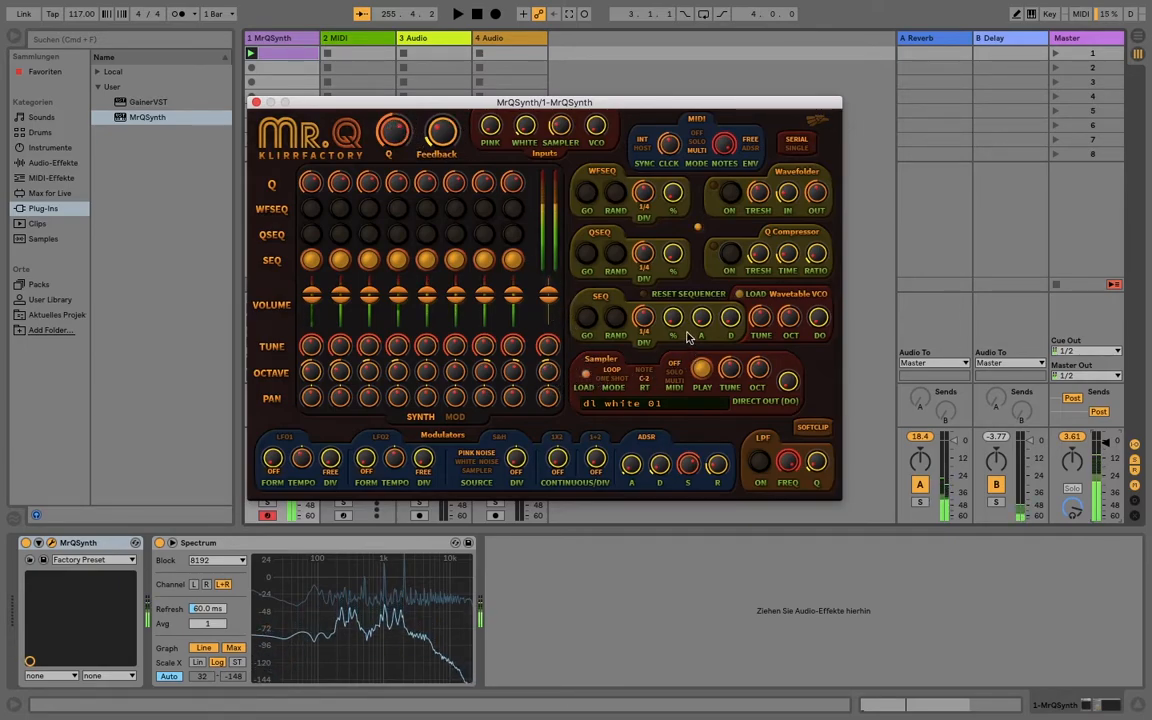
left_click(440, 251)
scroll(531, 257, "down", 5)
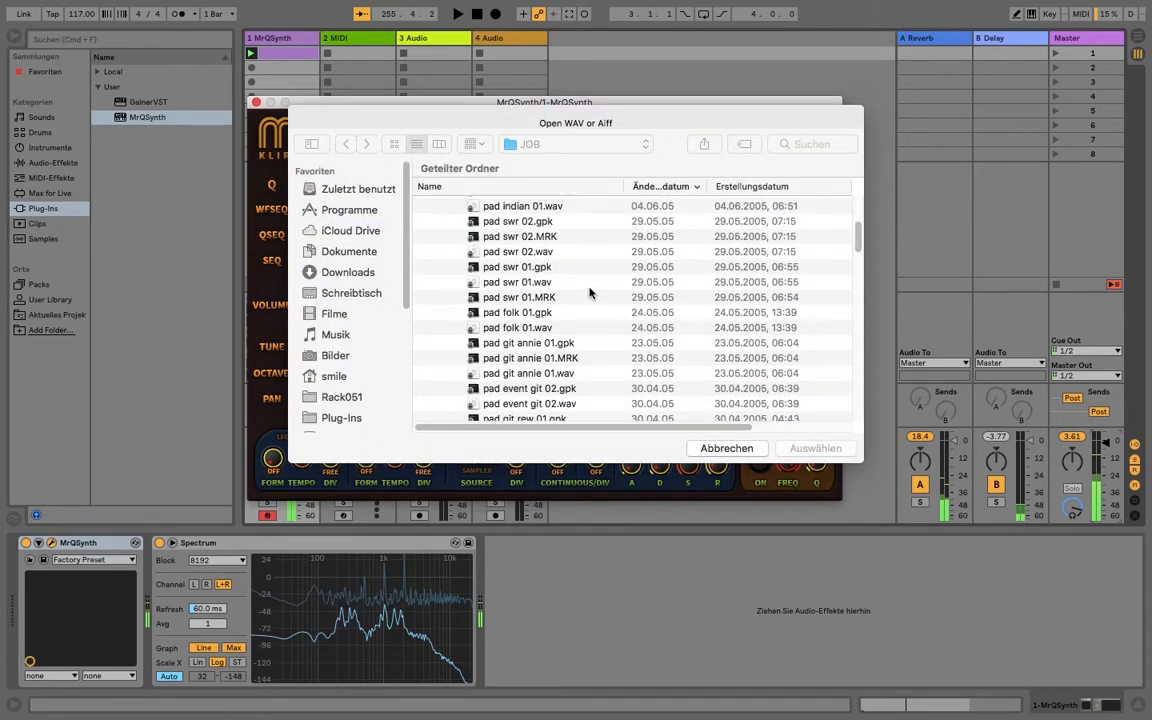
scroll(590, 293, "down", 5)
scroll(588, 291, "up", 4)
left_click(535, 255)
left_click(500, 247)
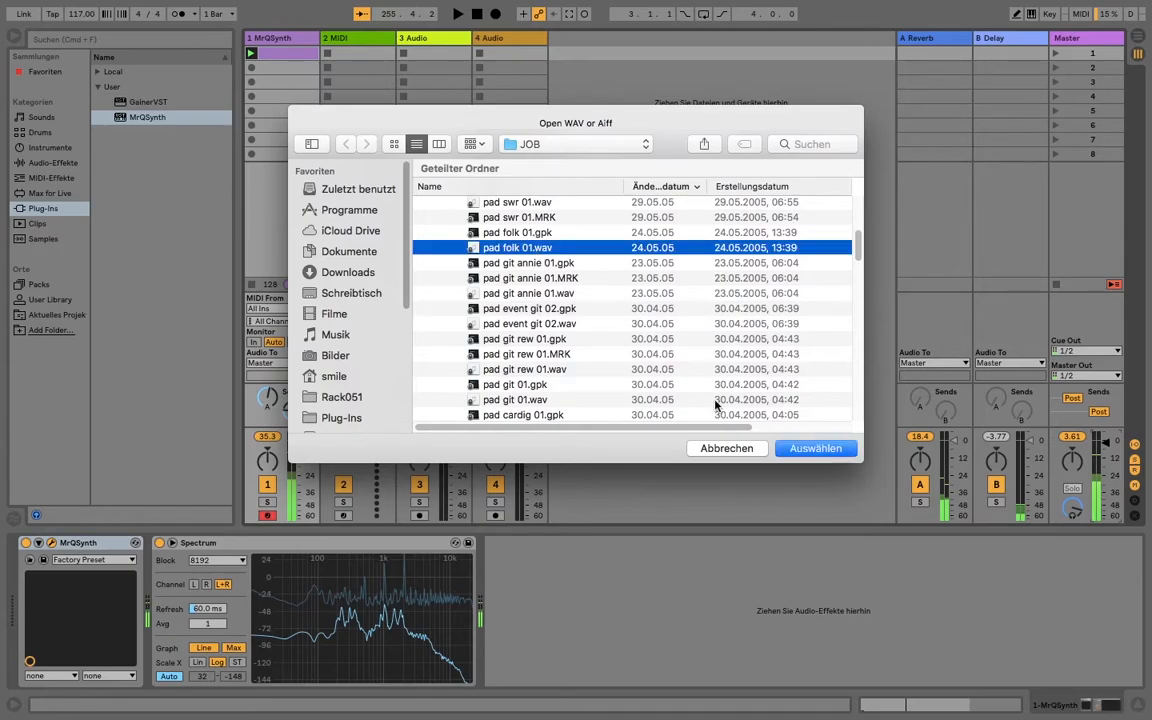
left_click(814, 449)
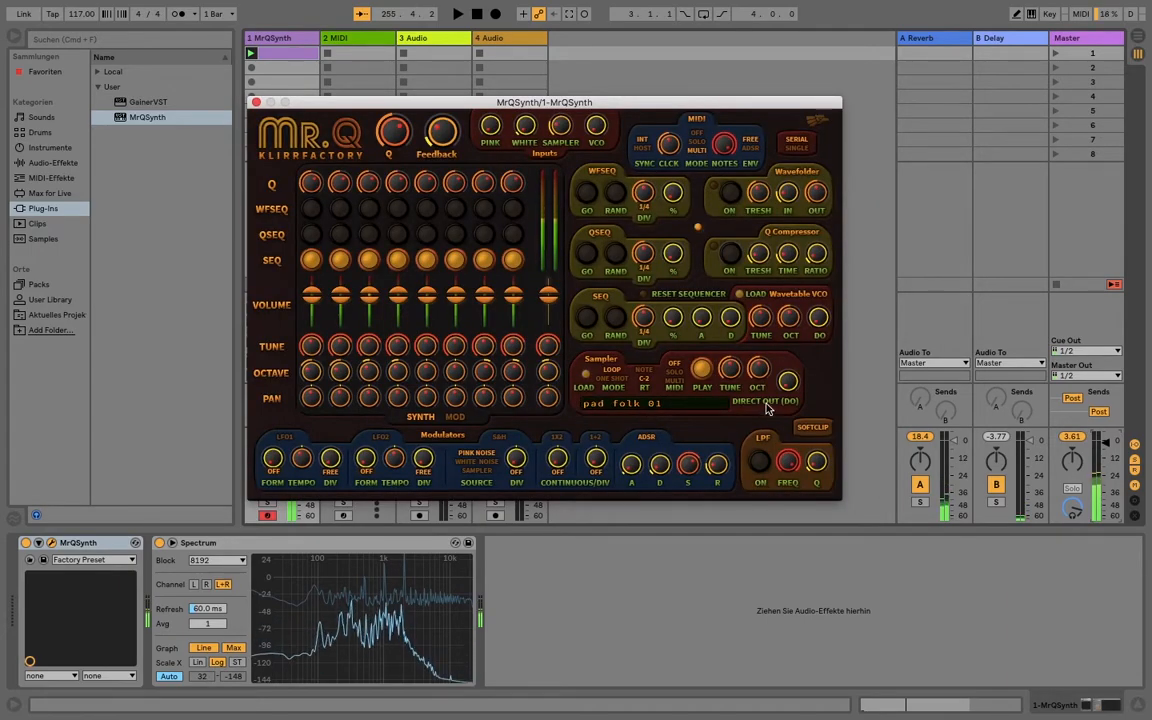
Step: Audition the sample through the Sampler's Direct Out, turn it back down and adjust the main Q
left_click_drag(784, 385, 785, 373)
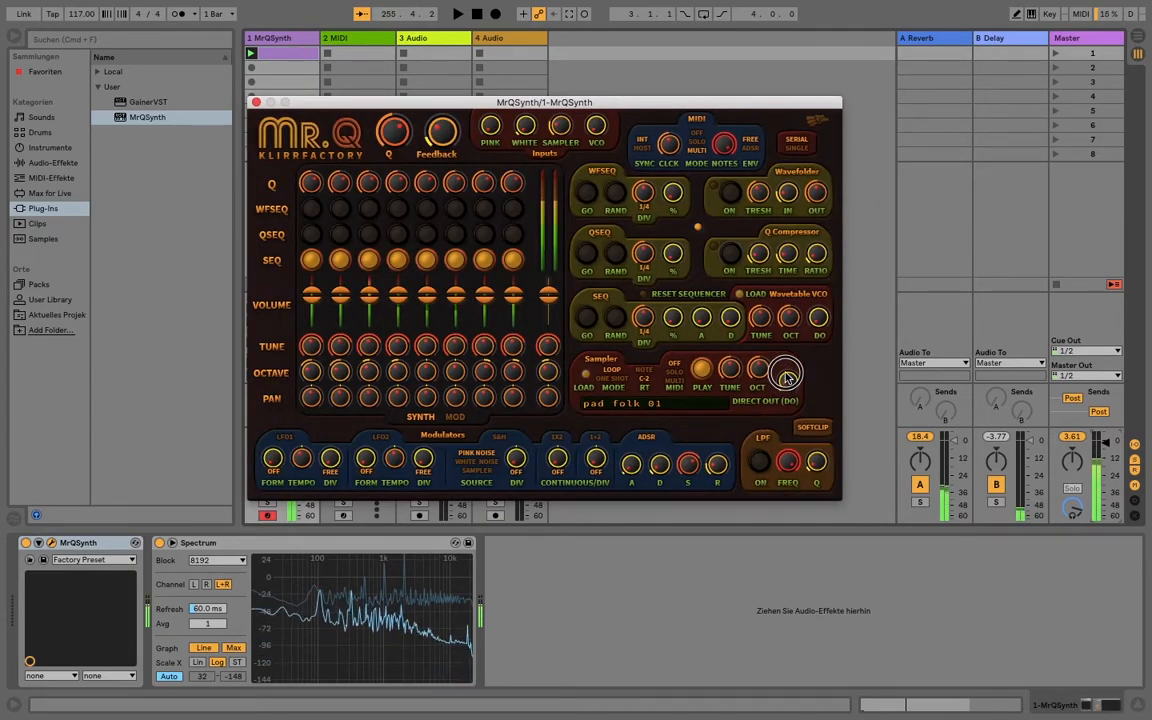
mouse_move(785, 373)
left_mouse_down()
mouse_move(796, 399)
mouse_move(793, 380)
left_mouse_up()
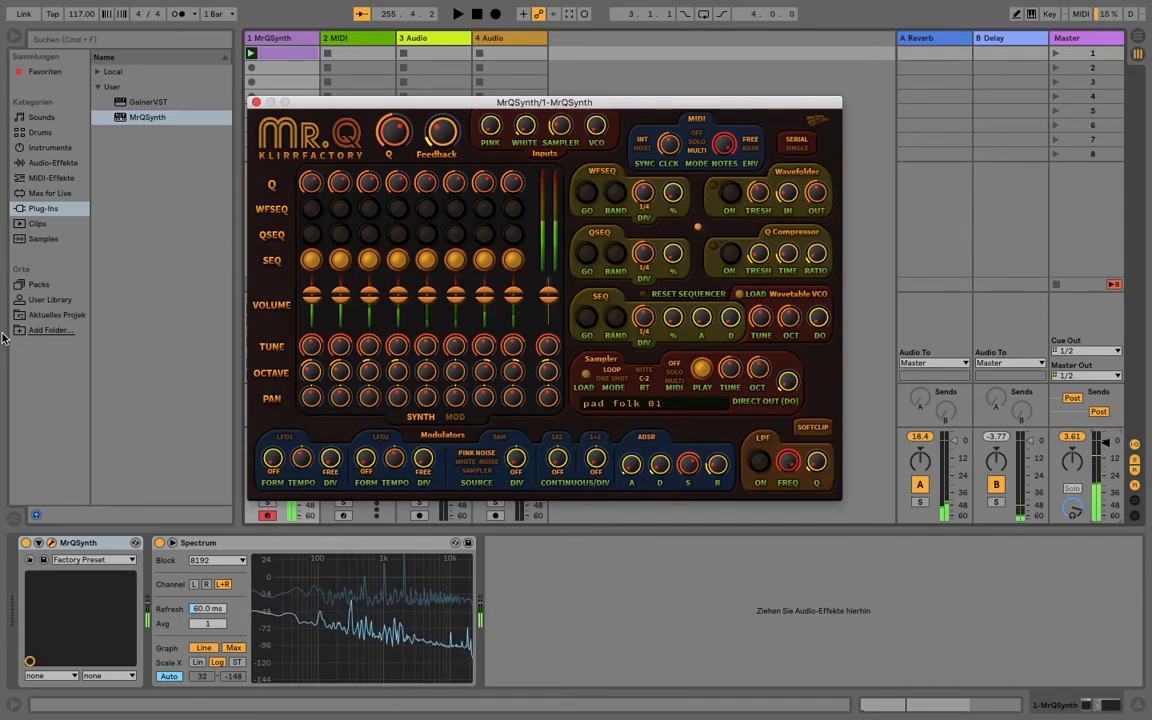
left_click(397, 148)
left_click_drag(397, 148, 401, 159)
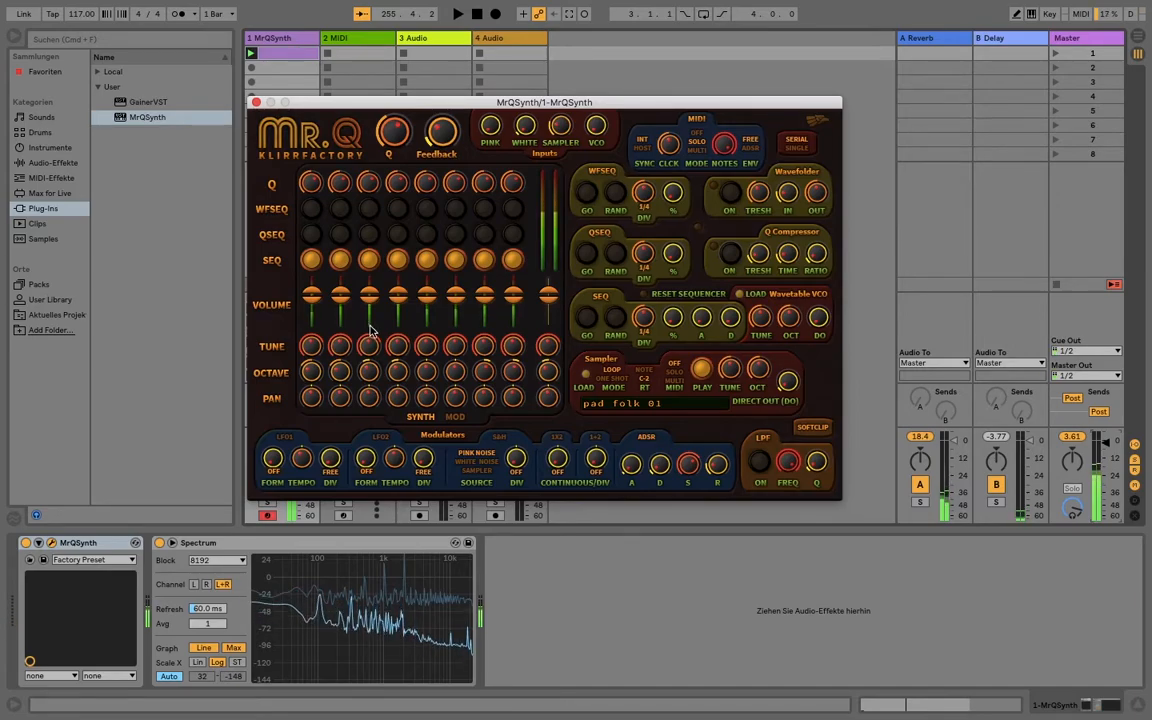
Step: Set the Sampler mode to One Shot
left_click(613, 386)
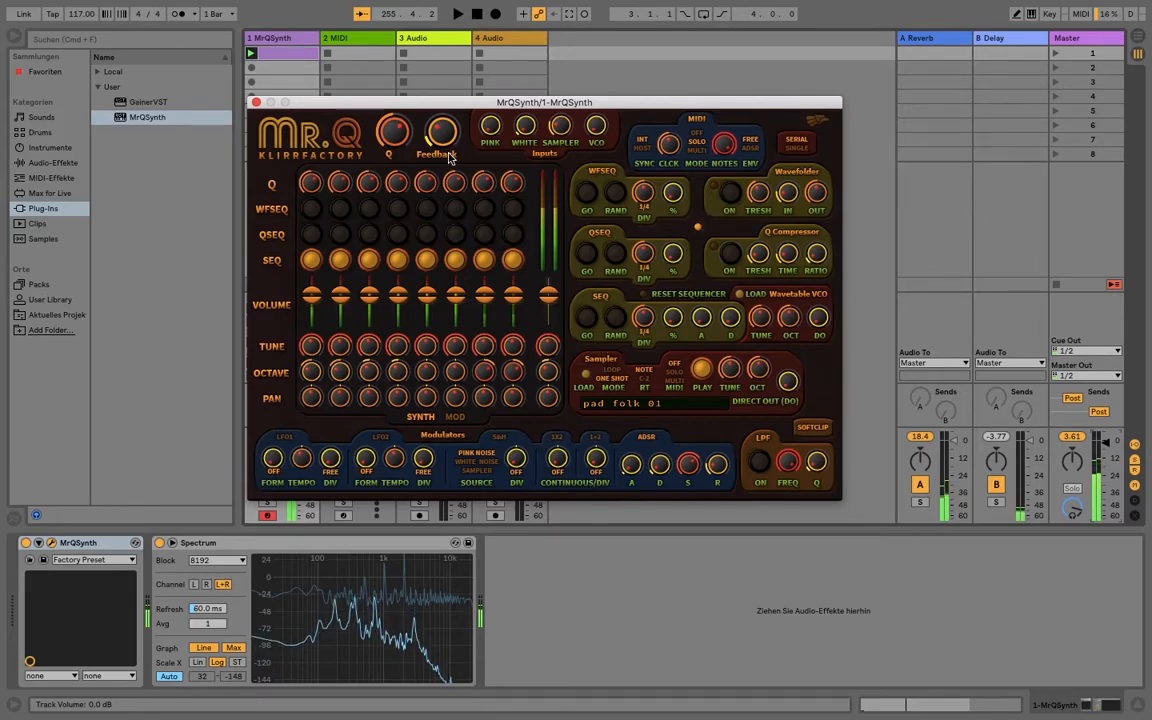
Step: Load dl shadow 01.wav from the JOB sample folder into the Sampler
left_click(586, 384)
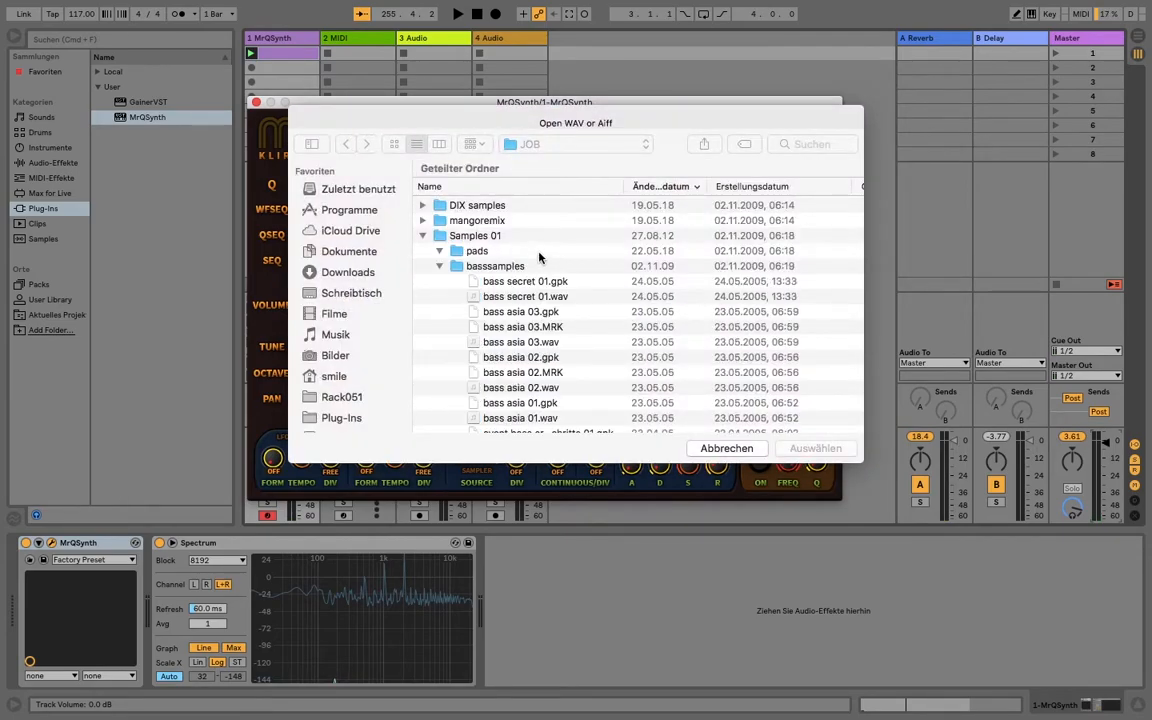
scroll(540, 255, "down", 2)
scroll(540, 257, "down", 15)
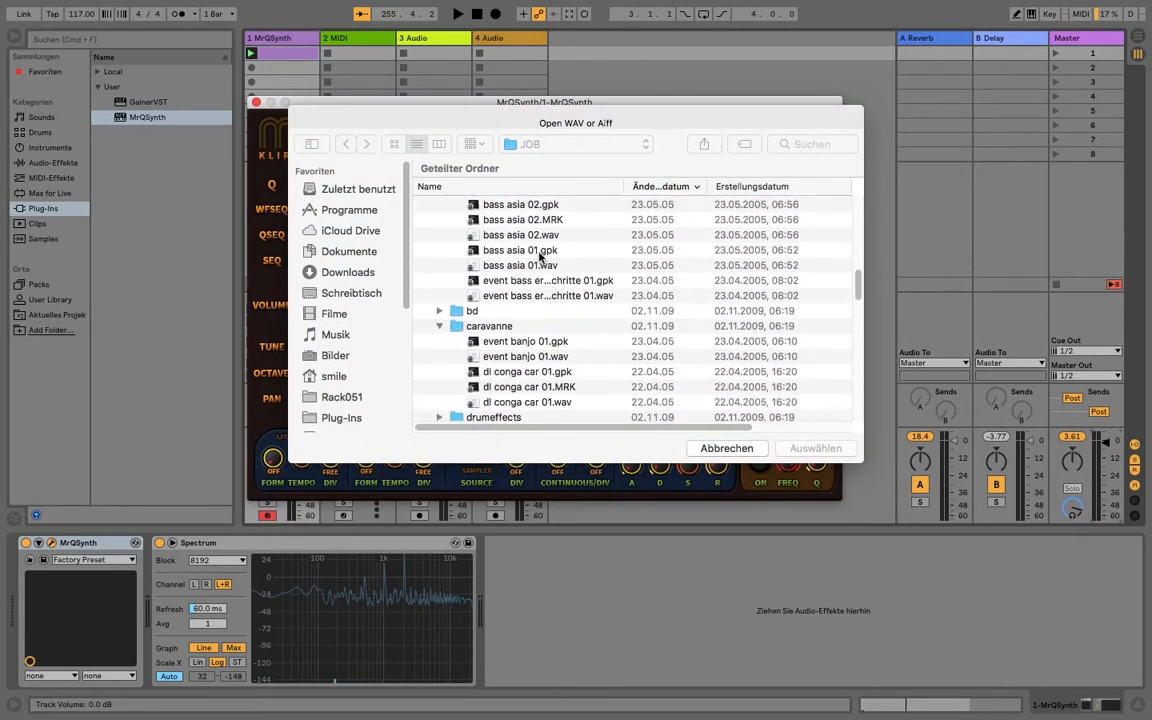
scroll(540, 257, "down", 5)
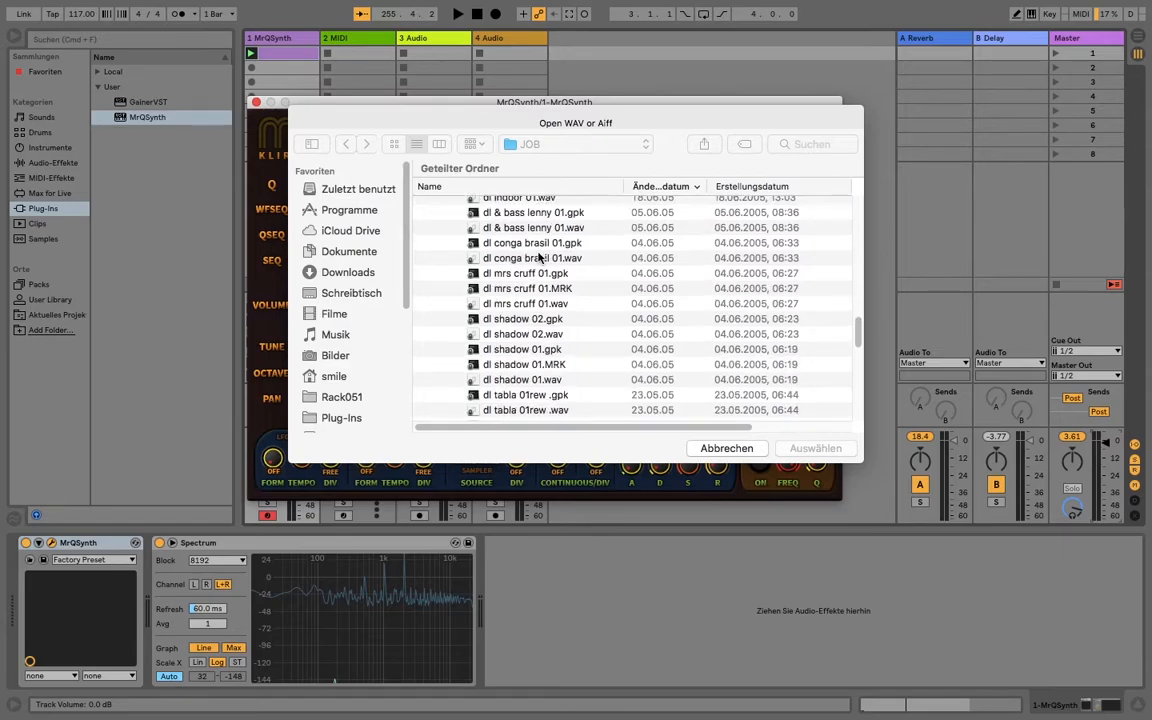
left_click(541, 381)
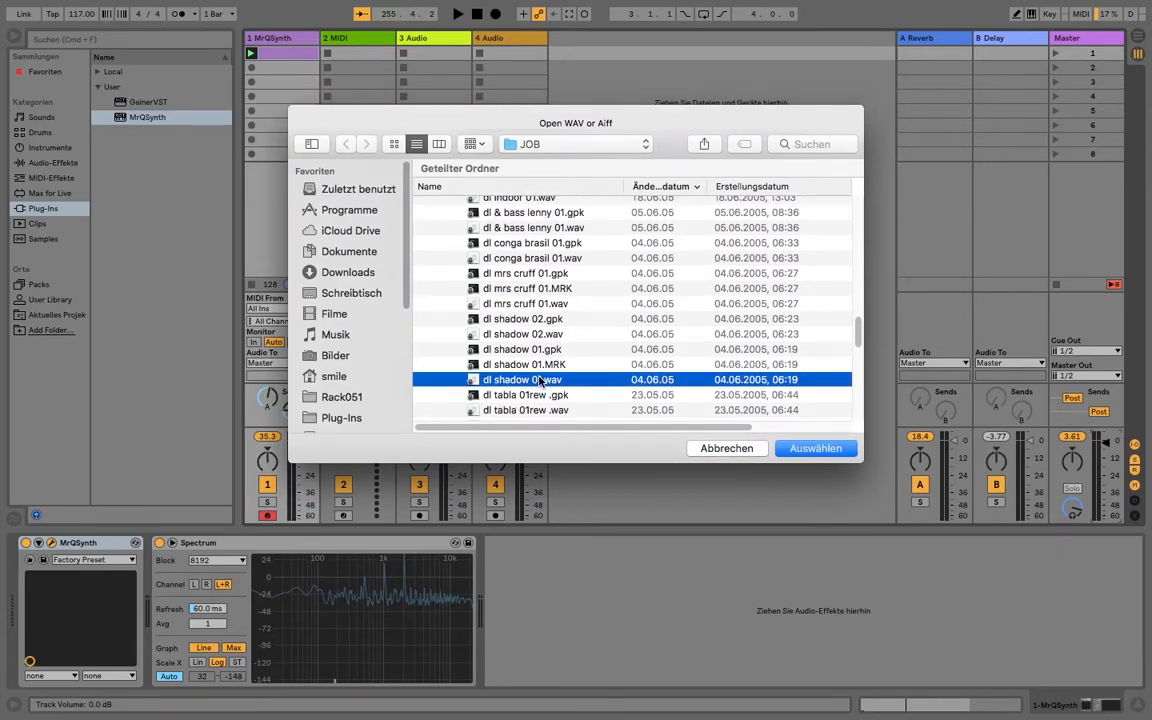
left_click(792, 450)
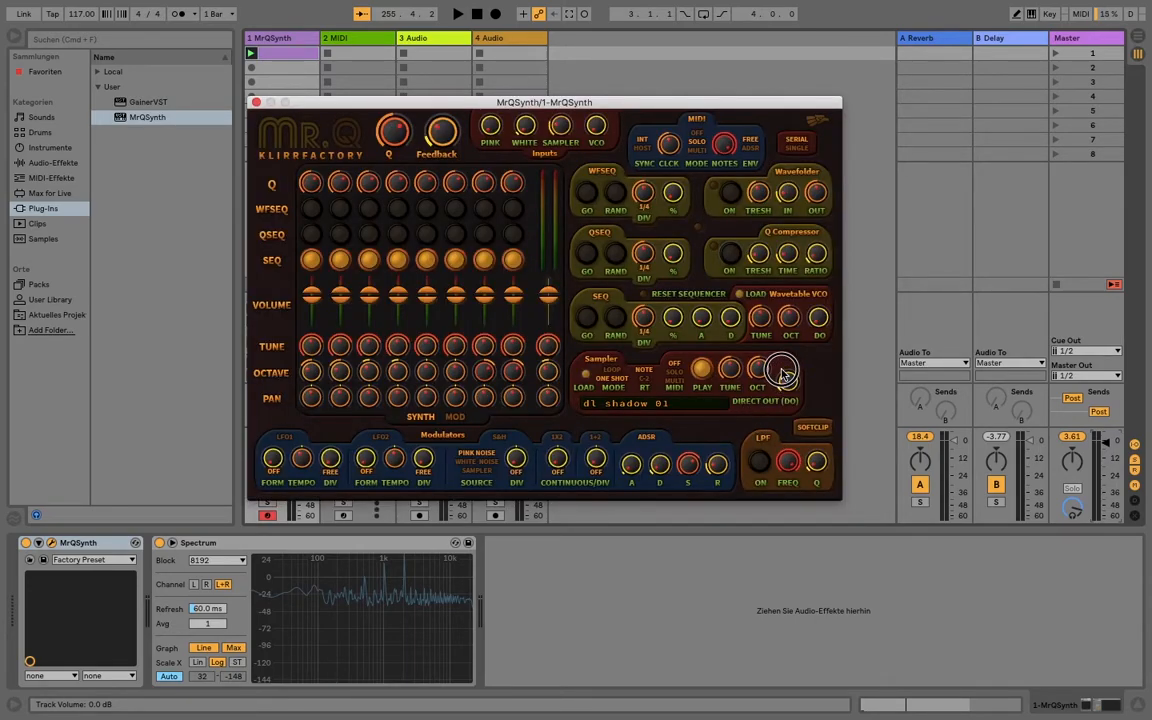
Step: Try the Sampler's Loop mode, launch the first MrQSynth clip, and set the Sampler back to One Shot
left_click(618, 376)
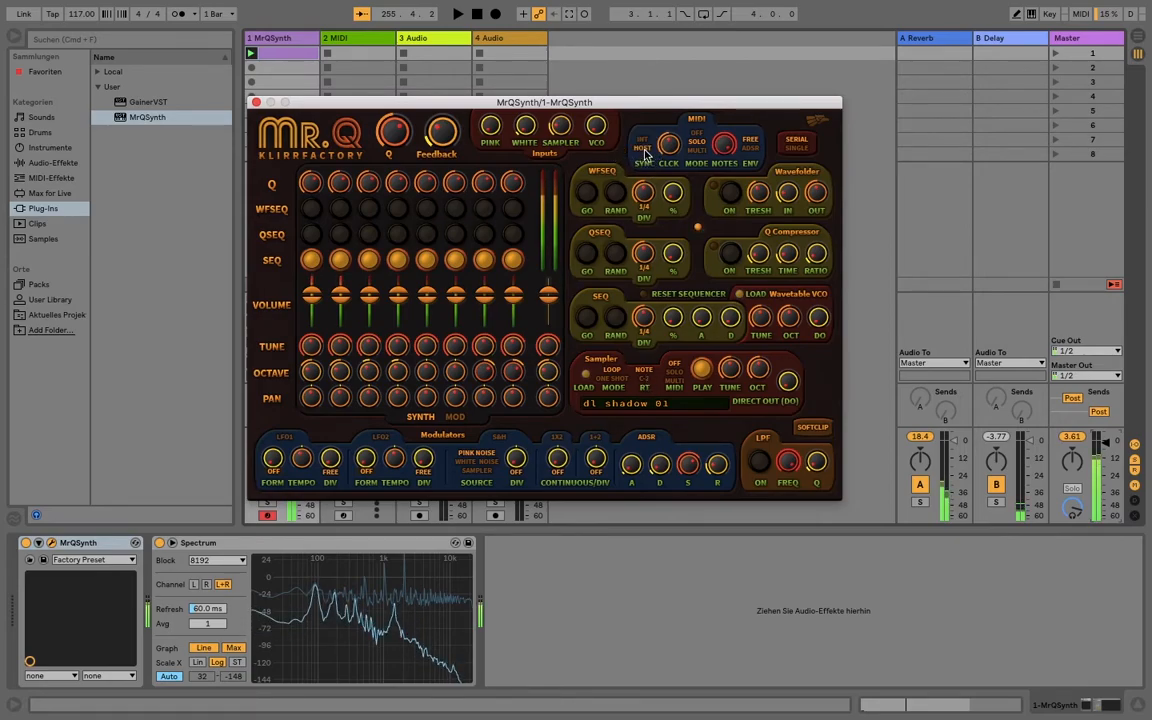
left_click_drag(520, 102, 583, 116)
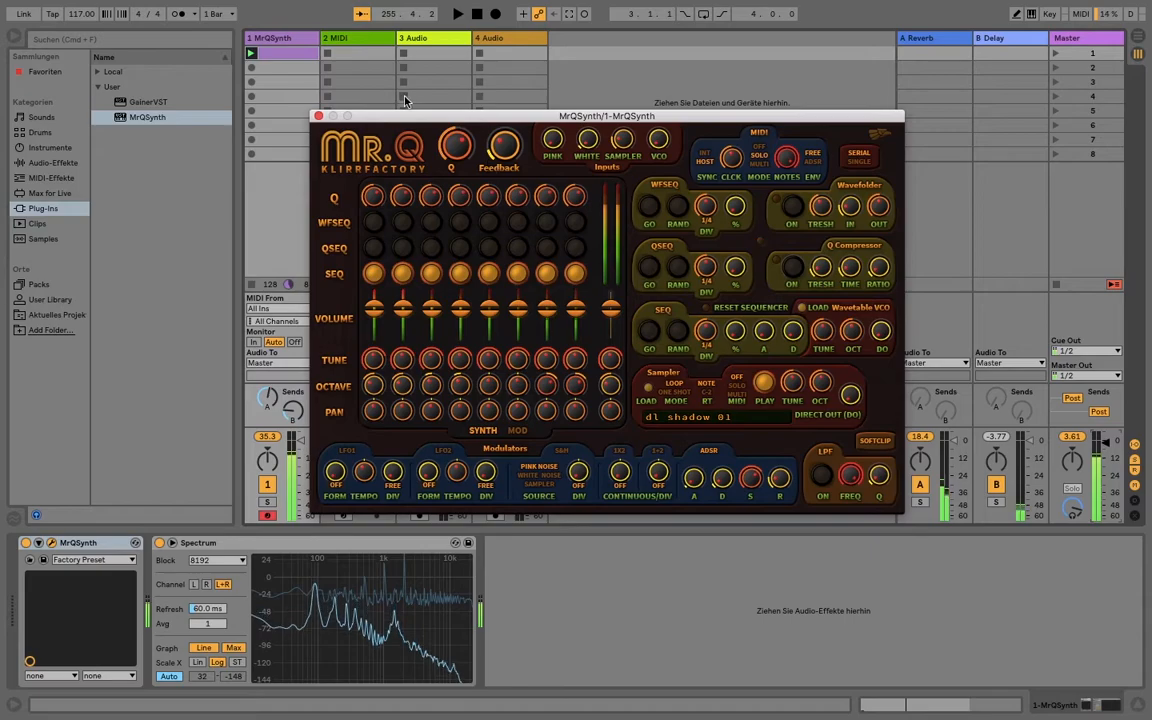
left_click(252, 54)
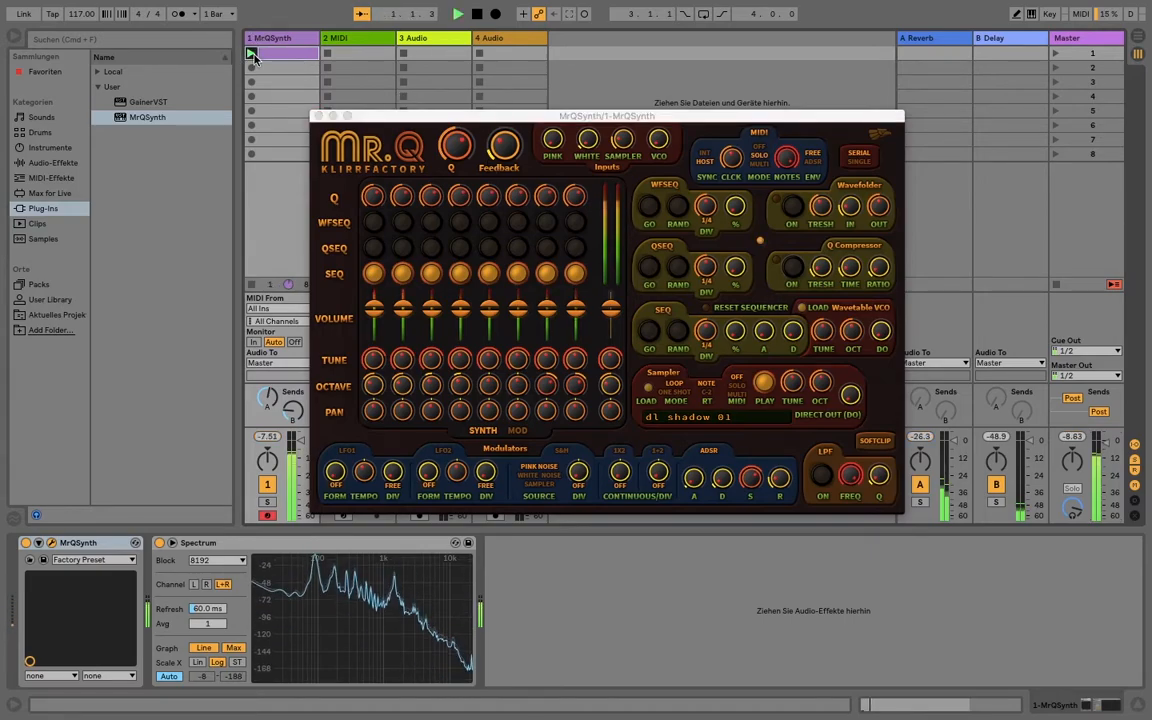
left_click(683, 395)
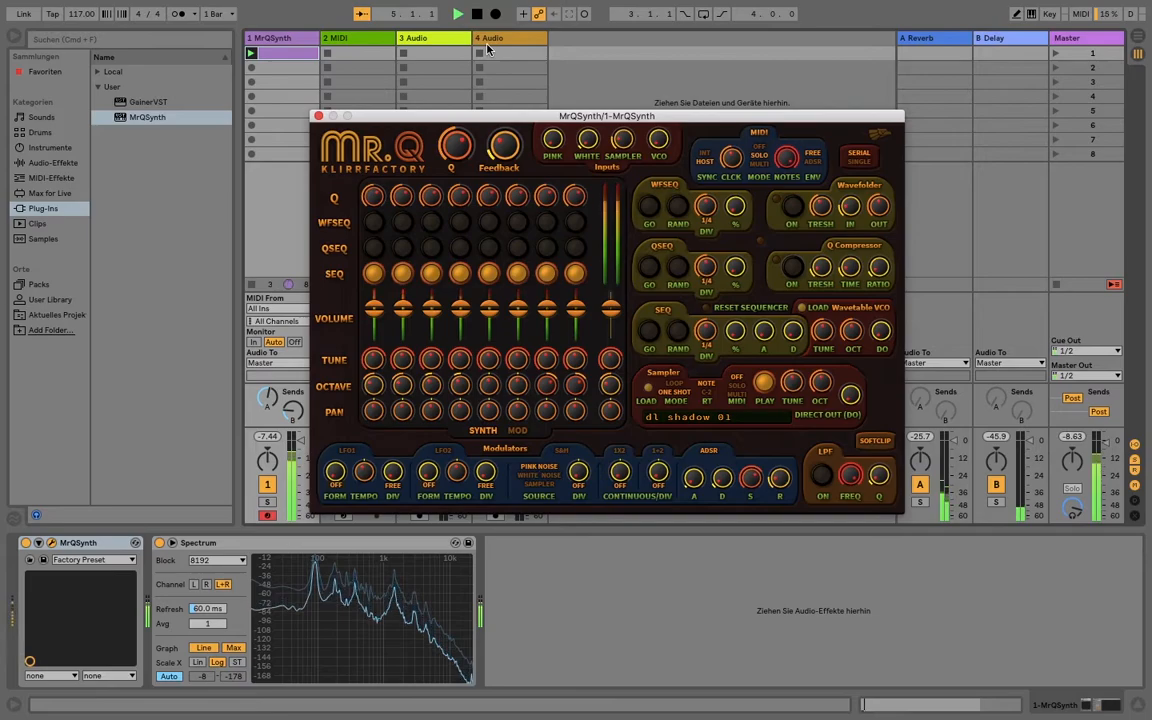
Step: Open the first MrQSynth clip with the plug-in window moved aside and examine its C-2 trigger note
left_click_drag(509, 114, 669, 45)
double_click(305, 54)
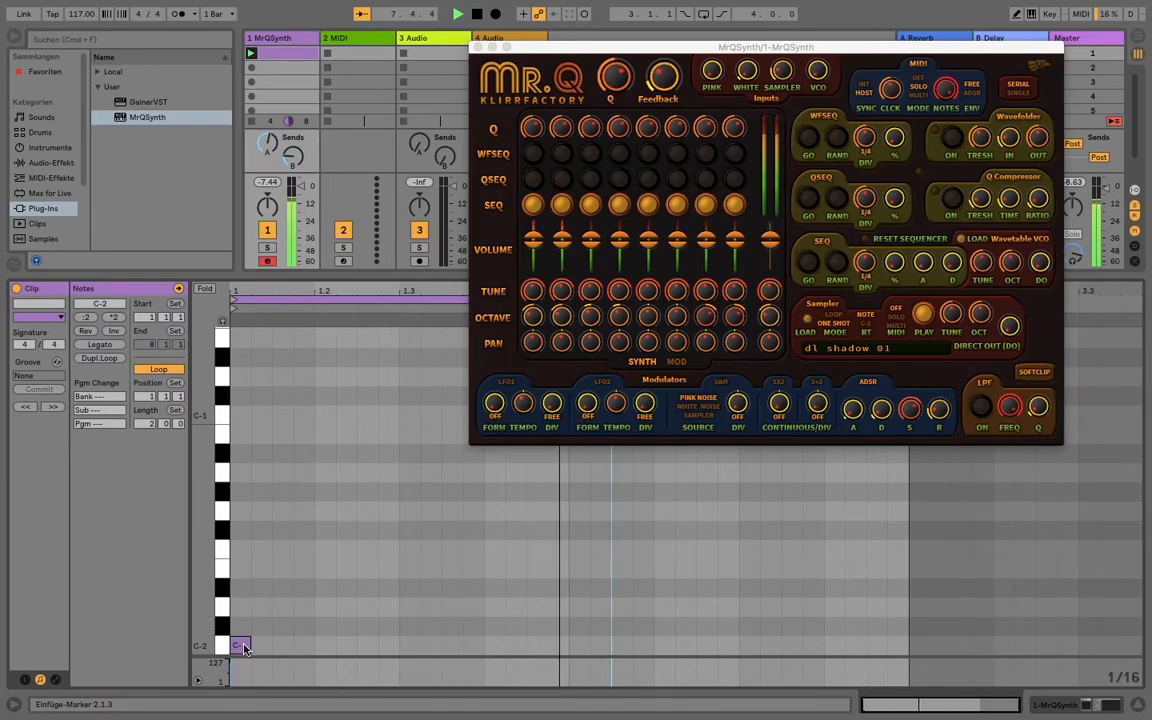
scroll(462, 349, "up", 5)
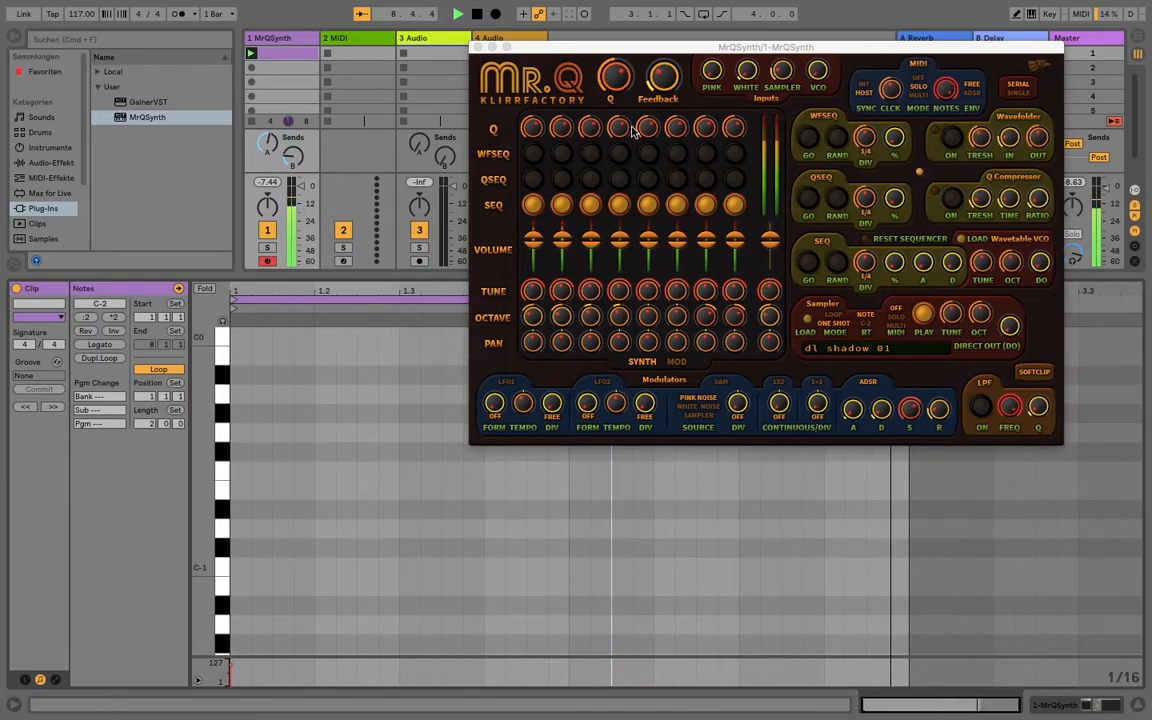
left_click_drag(671, 48, 414, 120)
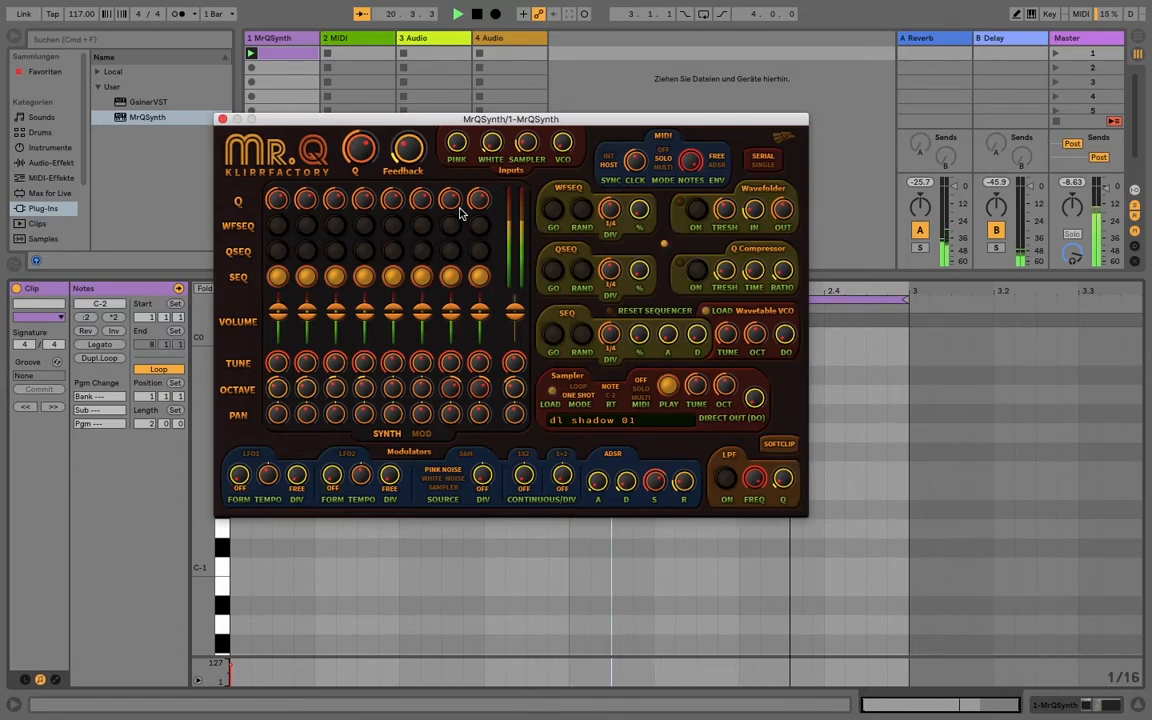
Step: Turn on the Q Compressor and the Wavefolder, and adjust the Wavefolder's threshold and input level
left_click(696, 270)
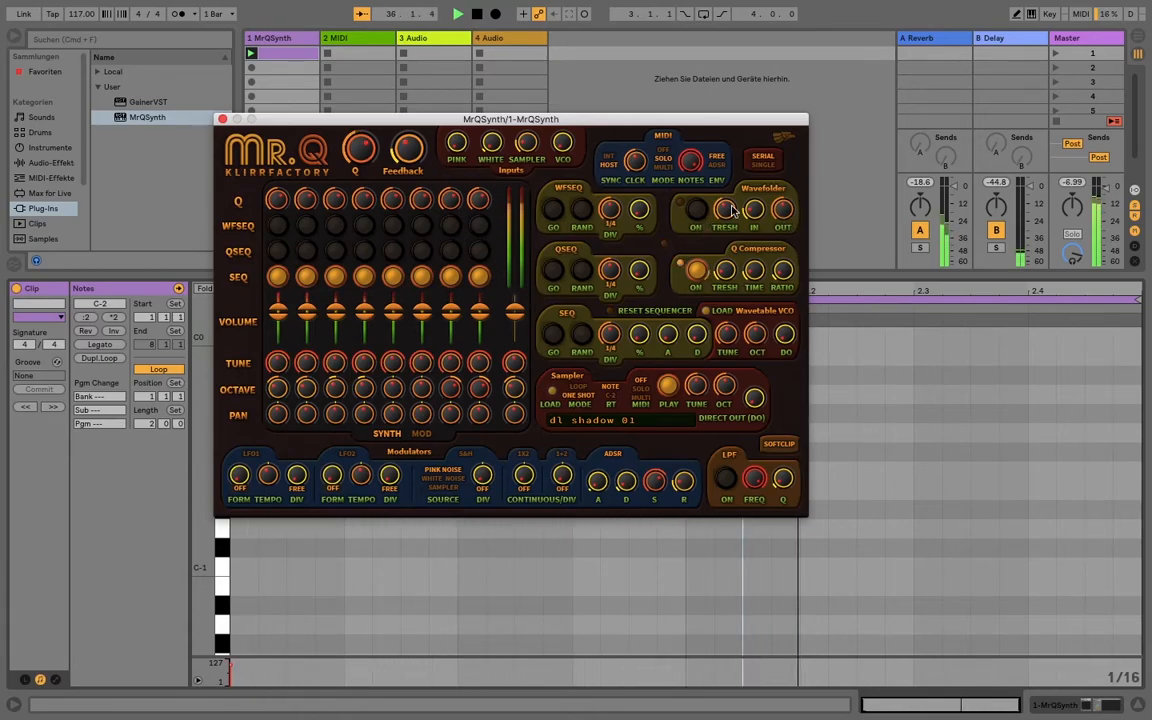
left_click(698, 212)
left_click_drag(726, 213, 733, 256)
left_click_drag(755, 215, 789, 229)
mouse_move(757, 215)
left_mouse_down()
mouse_move(764, 194)
mouse_move(773, 222)
left_mouse_up()
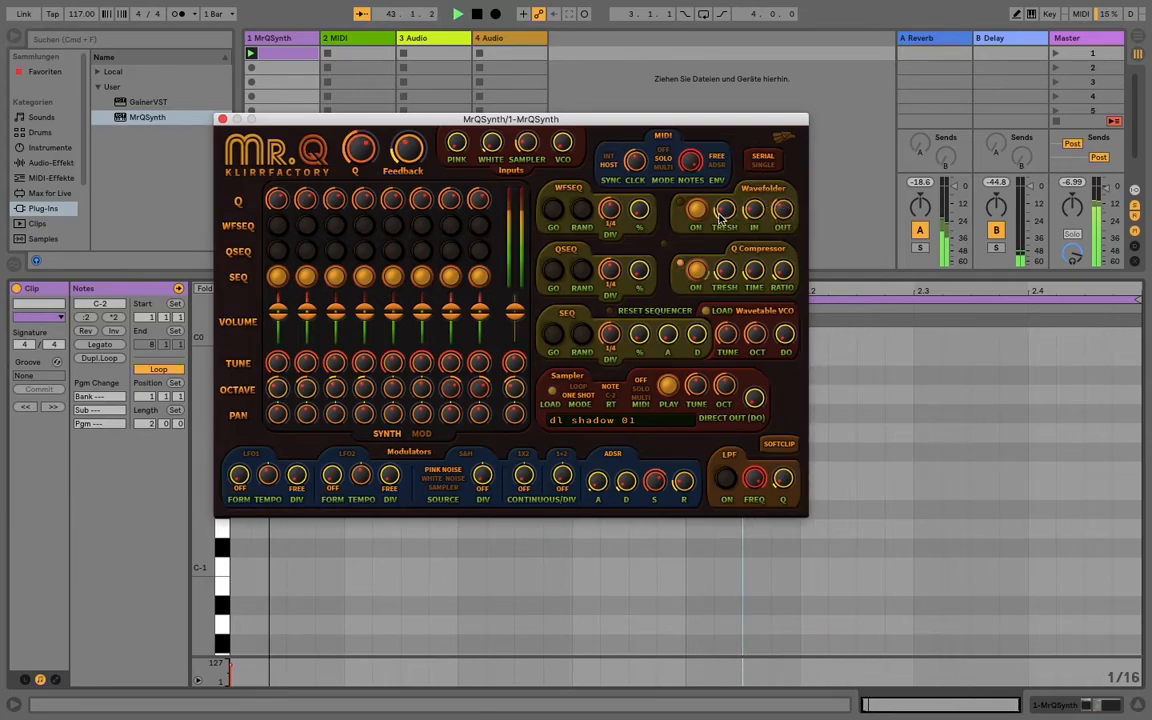
Step: Enable WFSEQ steps 1, 3, 5 and 7 in the filter bank
left_click(286, 227)
left_click(340, 225)
left_click(395, 229)
left_click(446, 230)
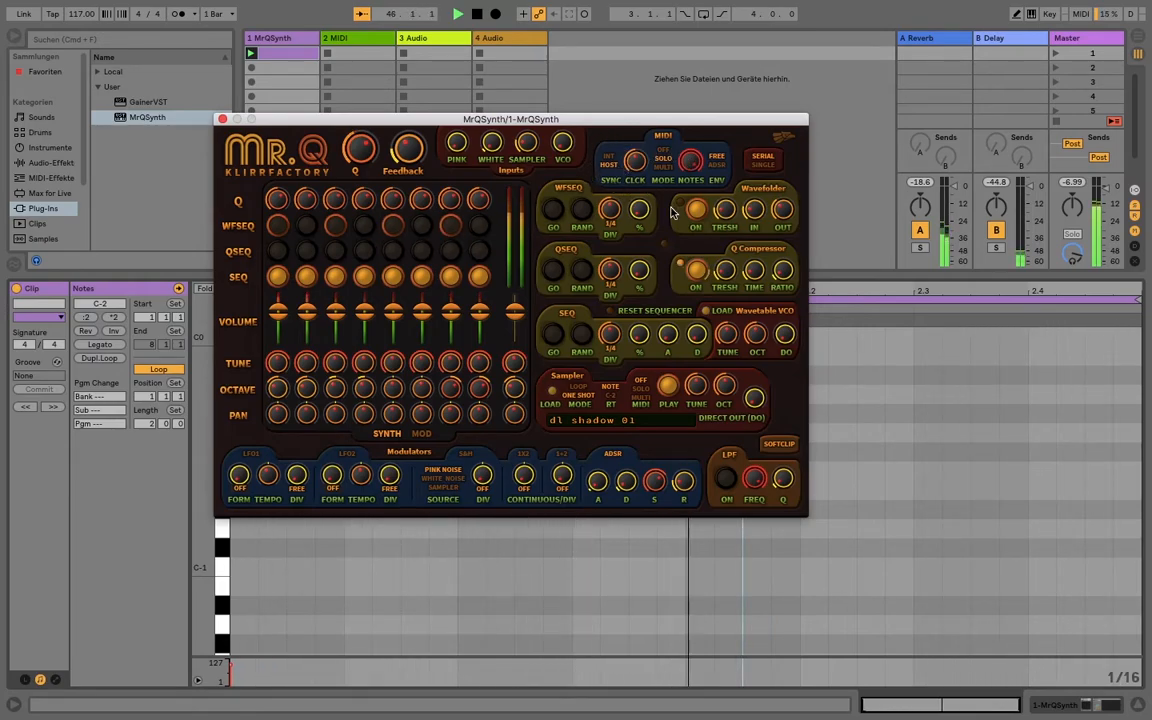
Step: Start the WFSEQ sequencer, set its division to 1/8 and adjust its percentage
left_click(552, 209)
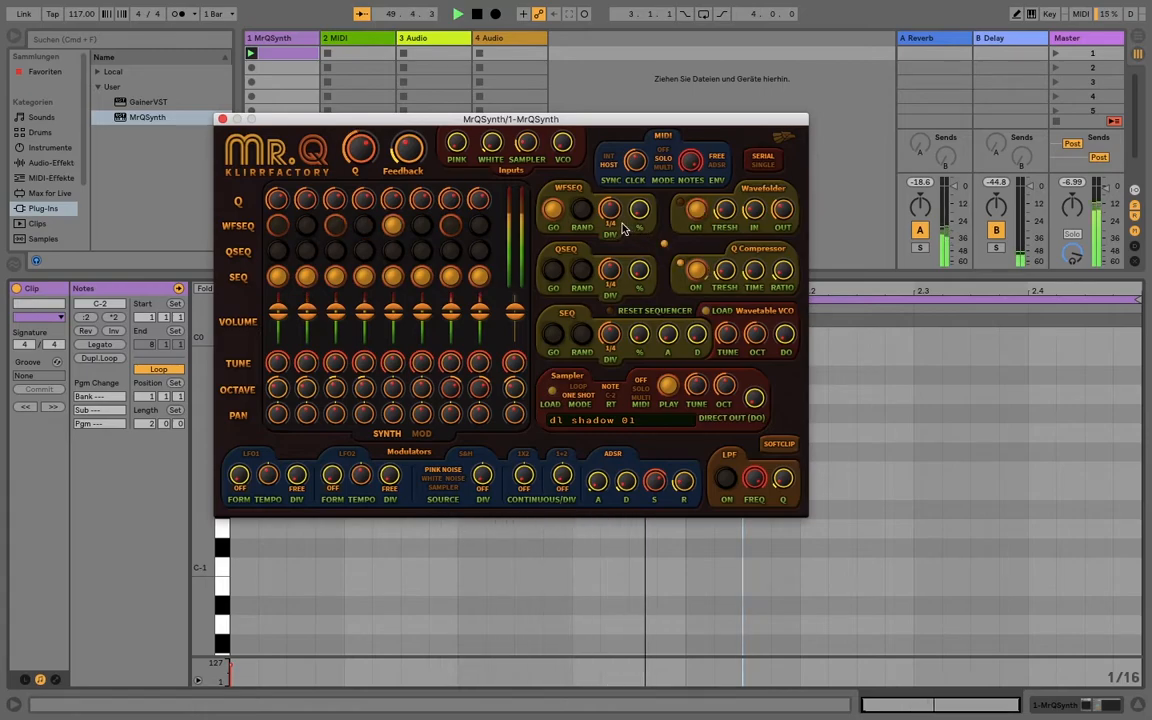
left_click_drag(618, 218, 630, 275)
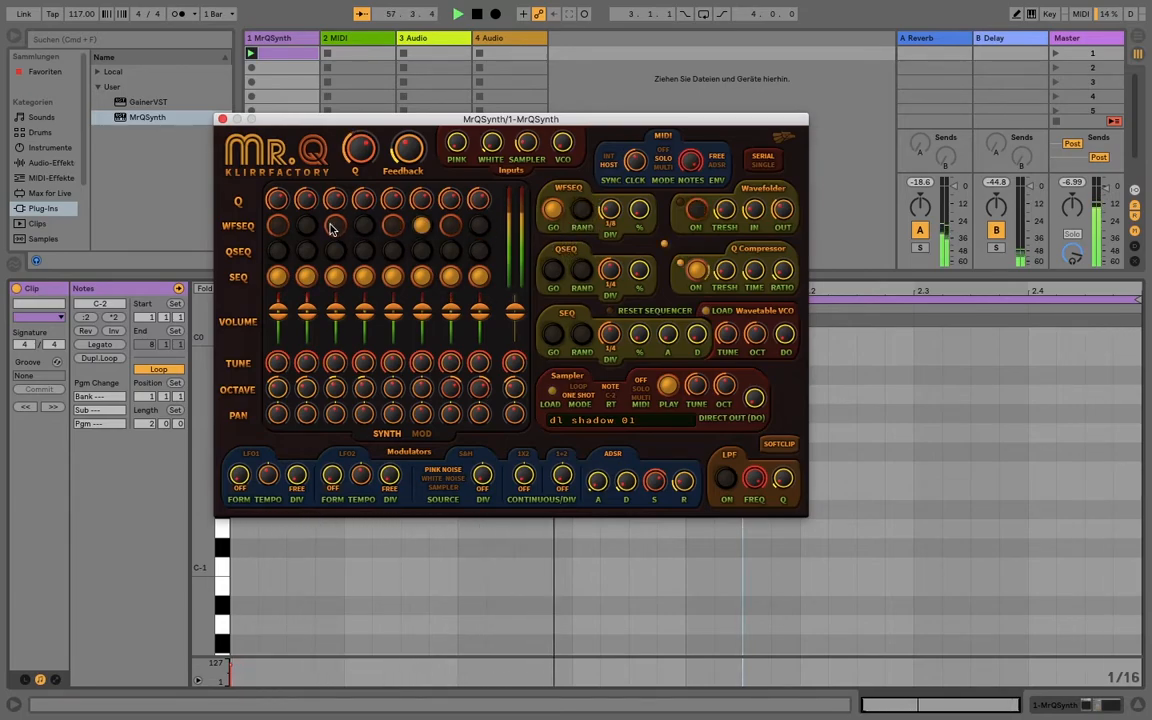
left_click_drag(637, 216, 643, 170)
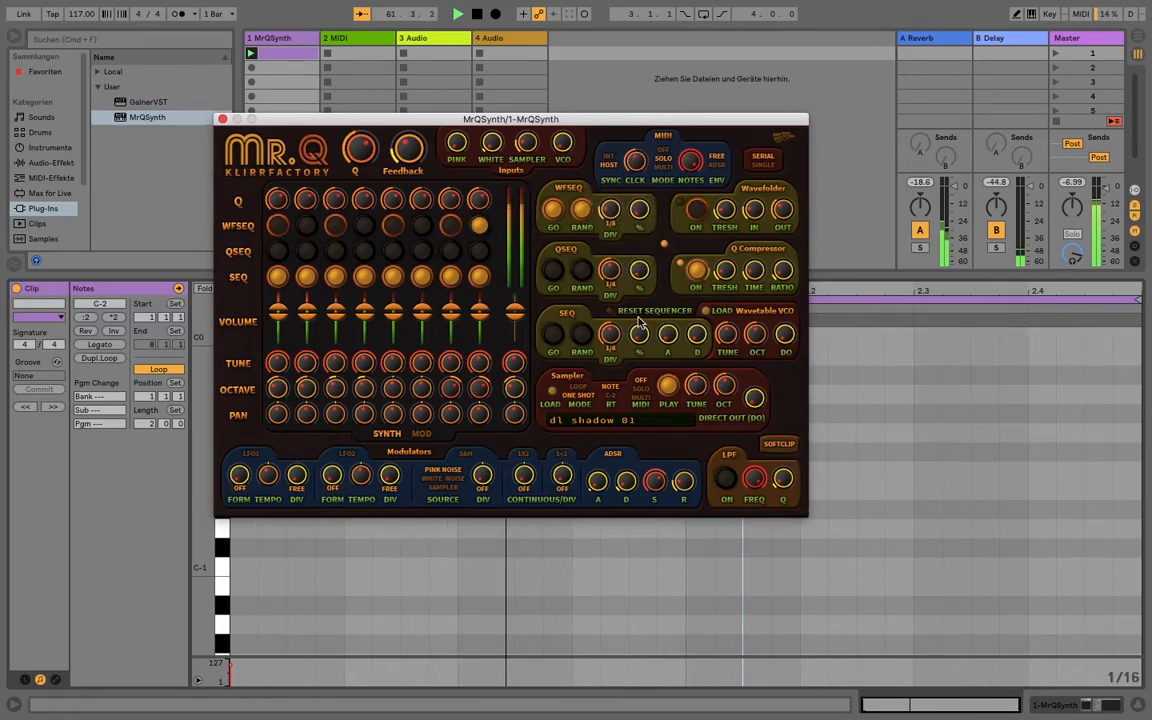
Step: Turn on the LPF and adjust the global octave, the Sampler's Direct Out and the main Q
left_click_drag(520, 389, 529, 411)
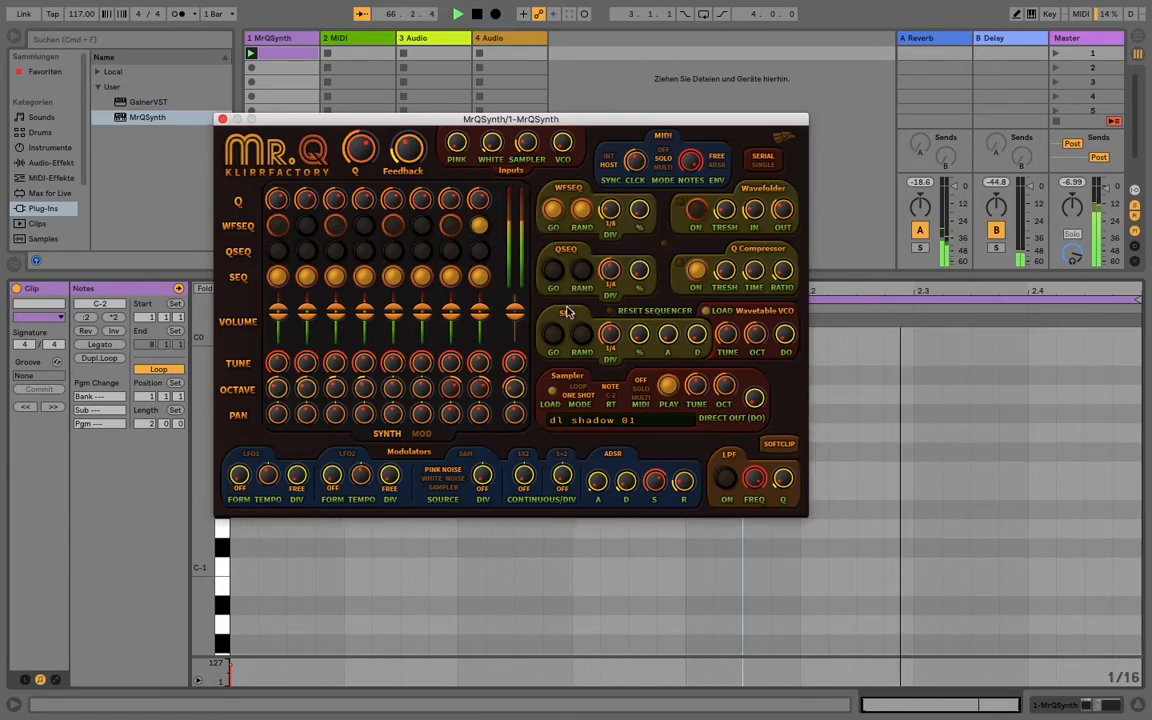
left_click(725, 482)
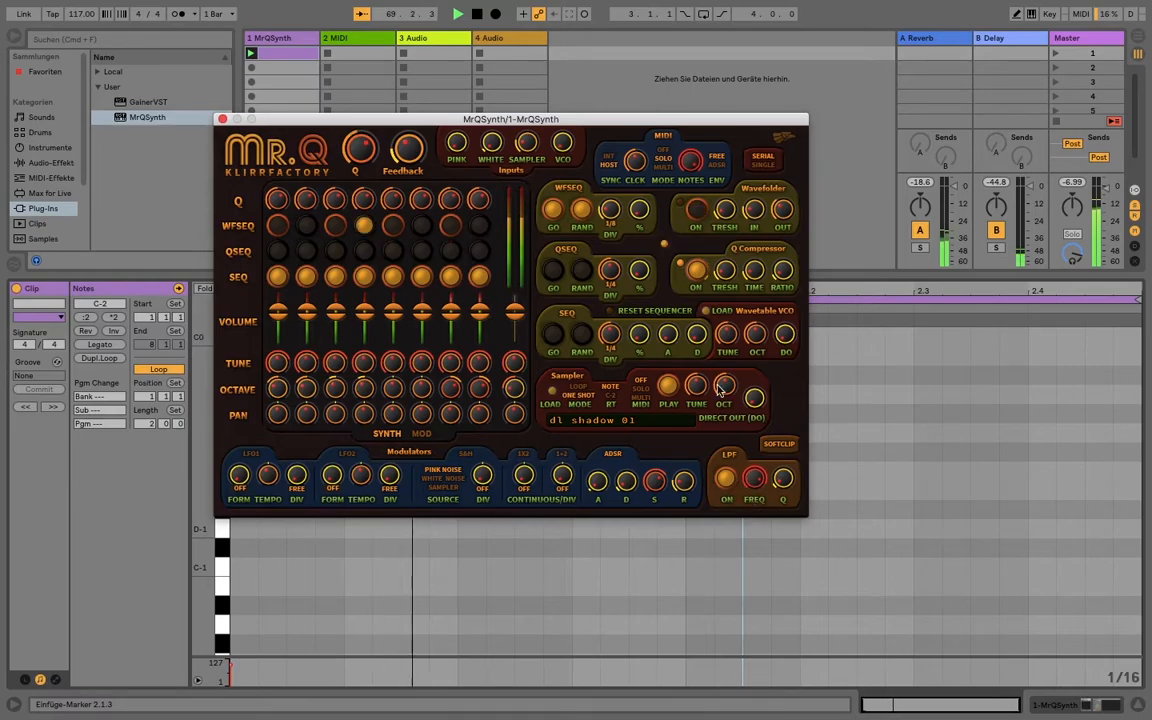
left_click(756, 399)
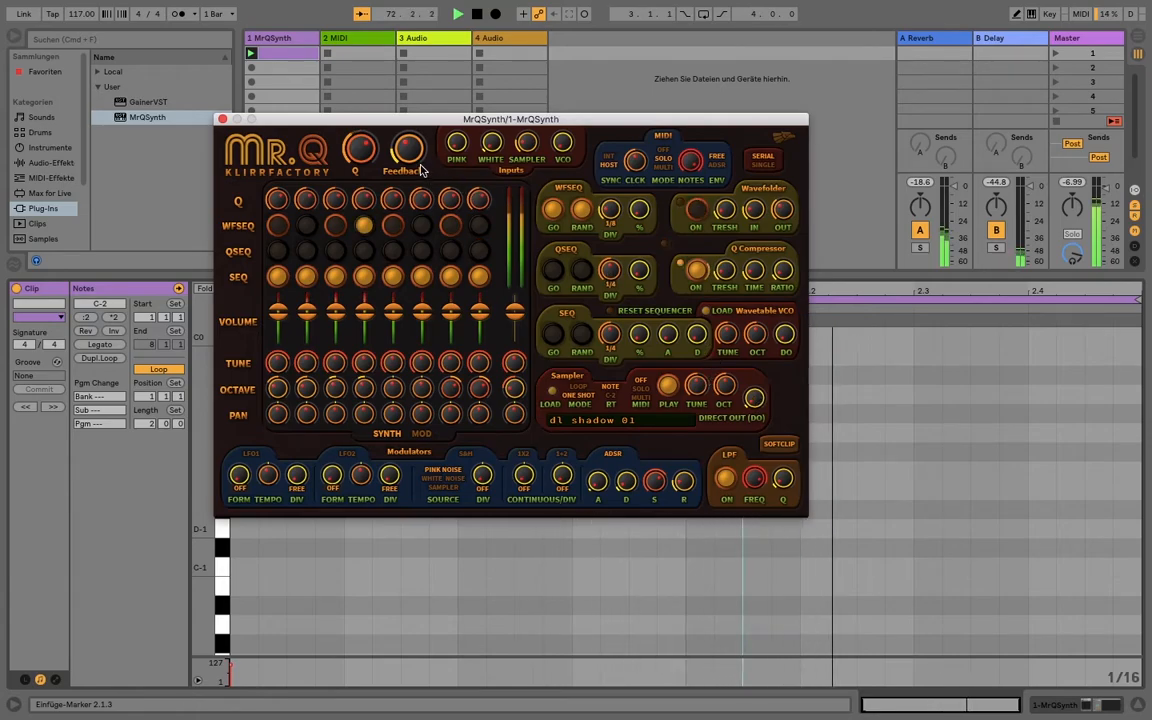
left_click(370, 155)
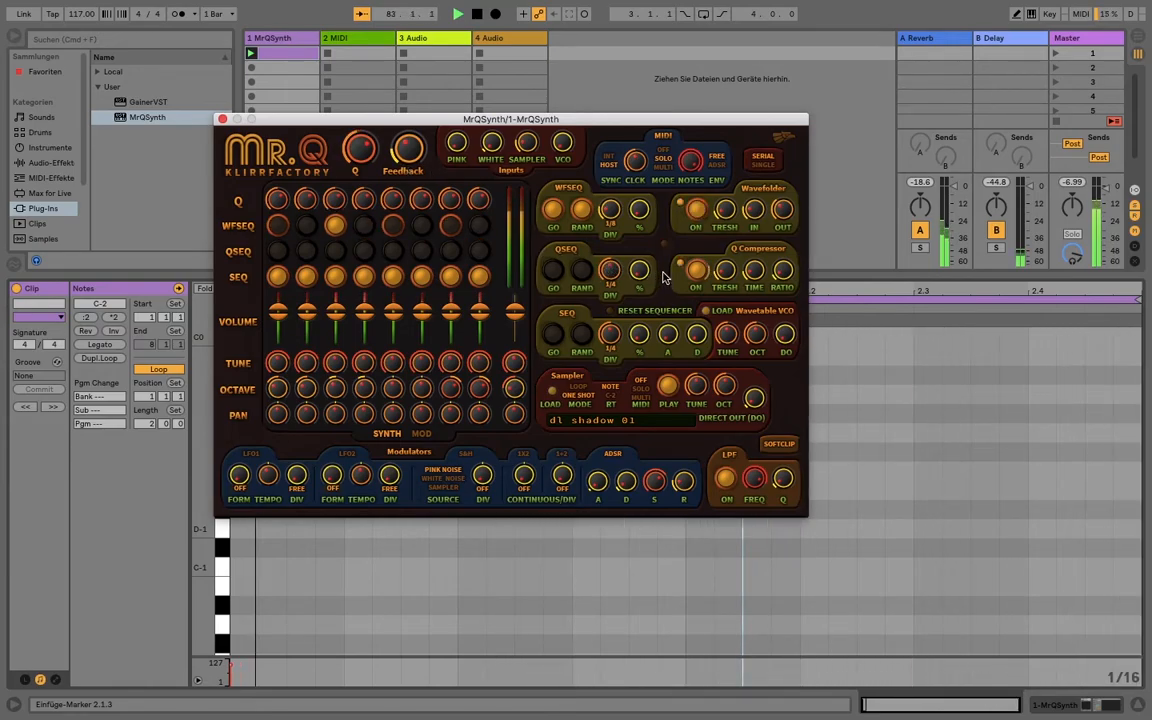
Step: Switch the Q Compressor off and on to compare the sound while adjusting the Feedback
left_click(697, 272)
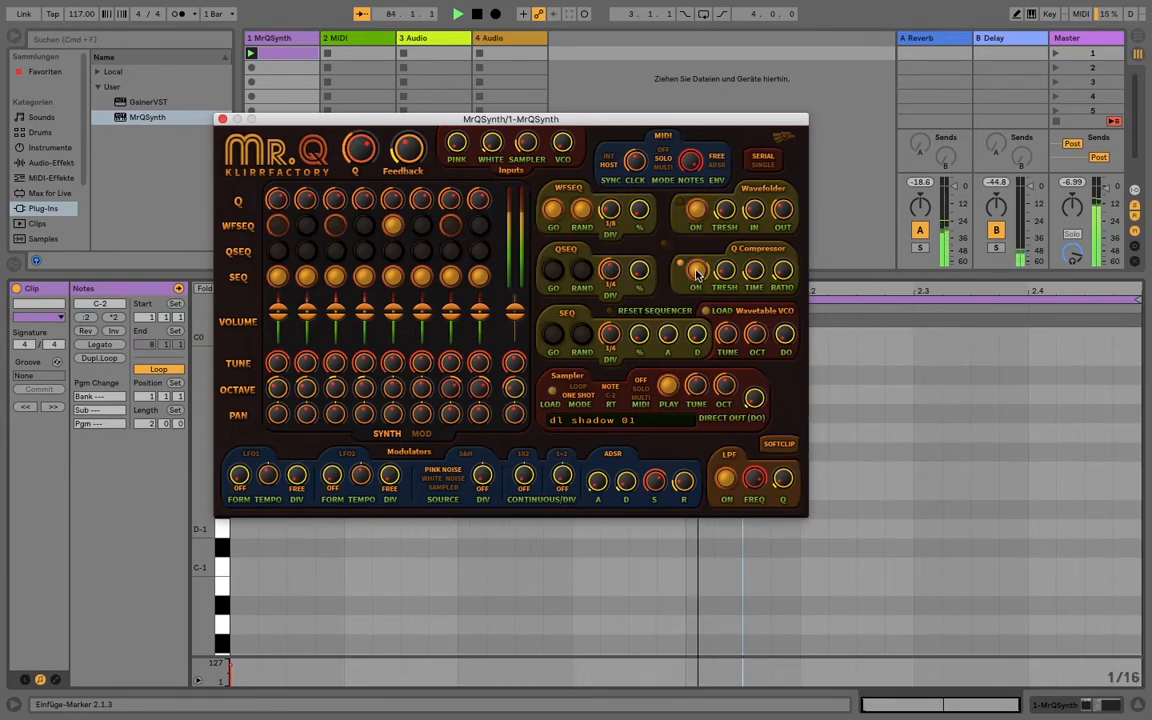
left_click_drag(409, 155, 415, 176)
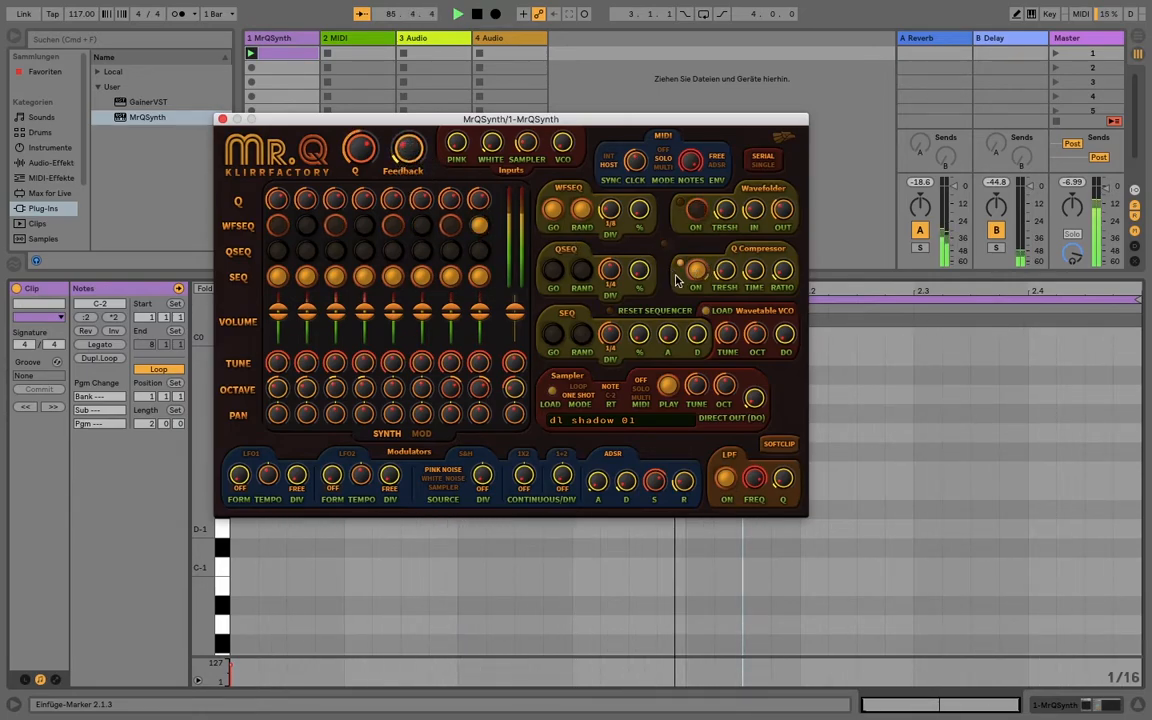
left_click(693, 274)
left_click(405, 157)
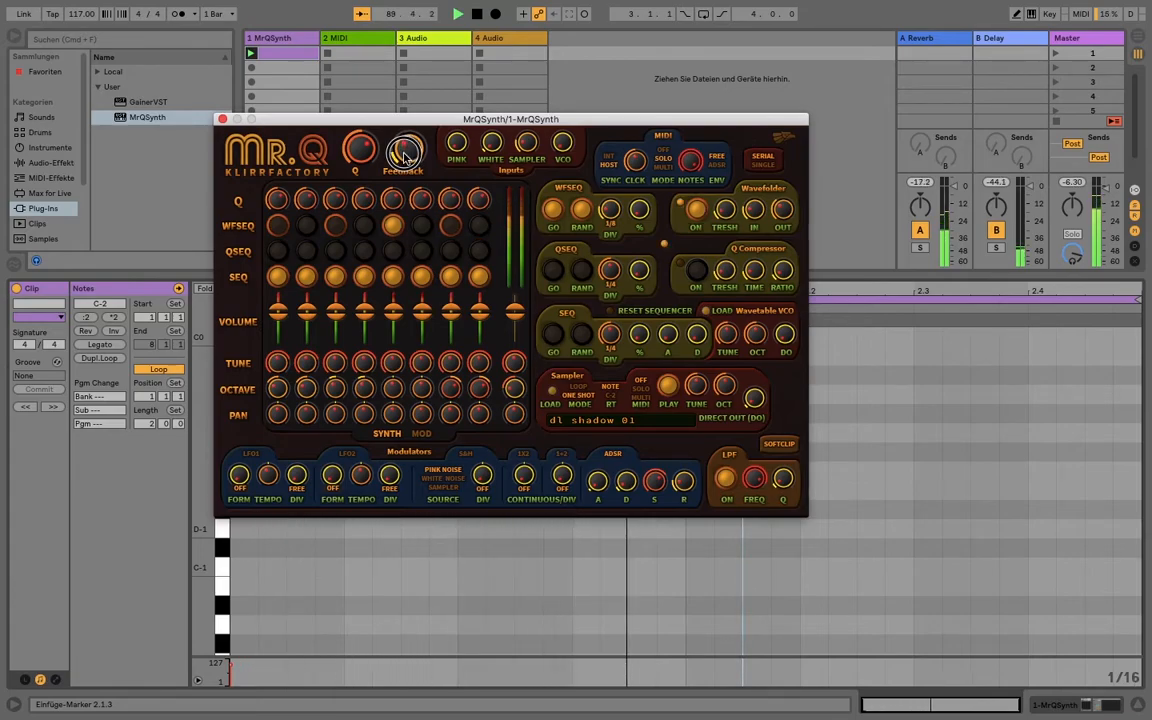
left_click(700, 286)
Step: Start the QSEQ sequencer, enable its steps 2, 4, 6 and 8, and turn on its random mode
left_click(556, 275)
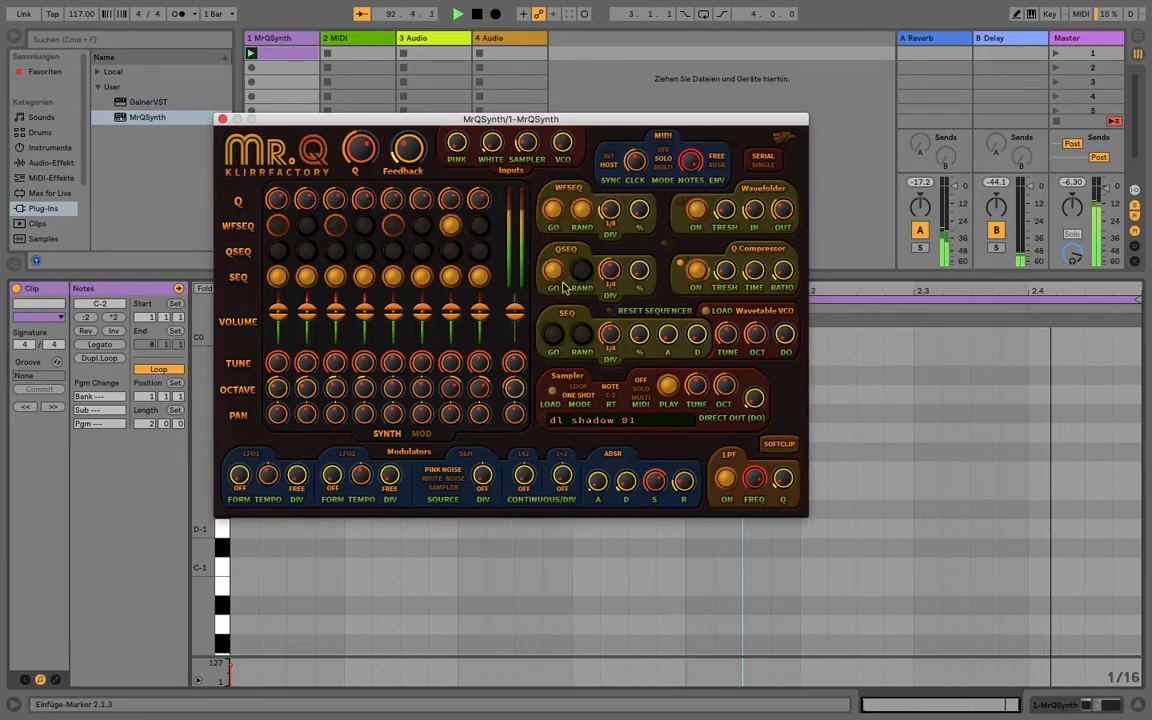
left_click(307, 252)
left_click(366, 252)
left_click(421, 253)
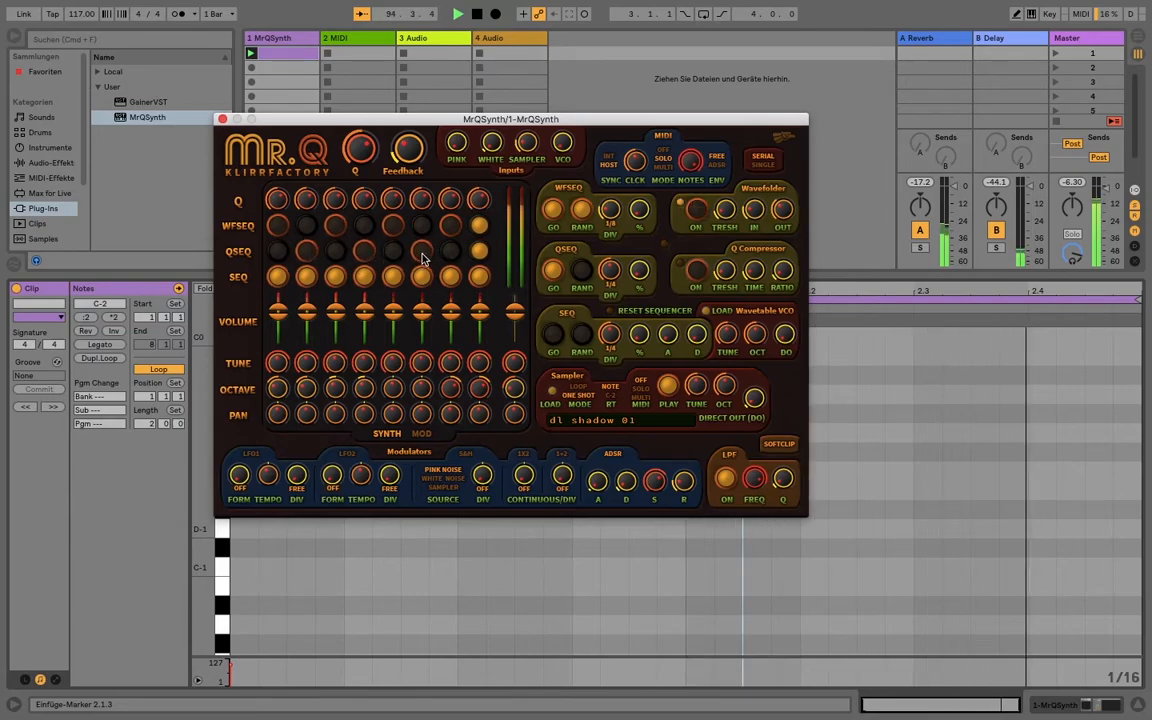
left_click(478, 254)
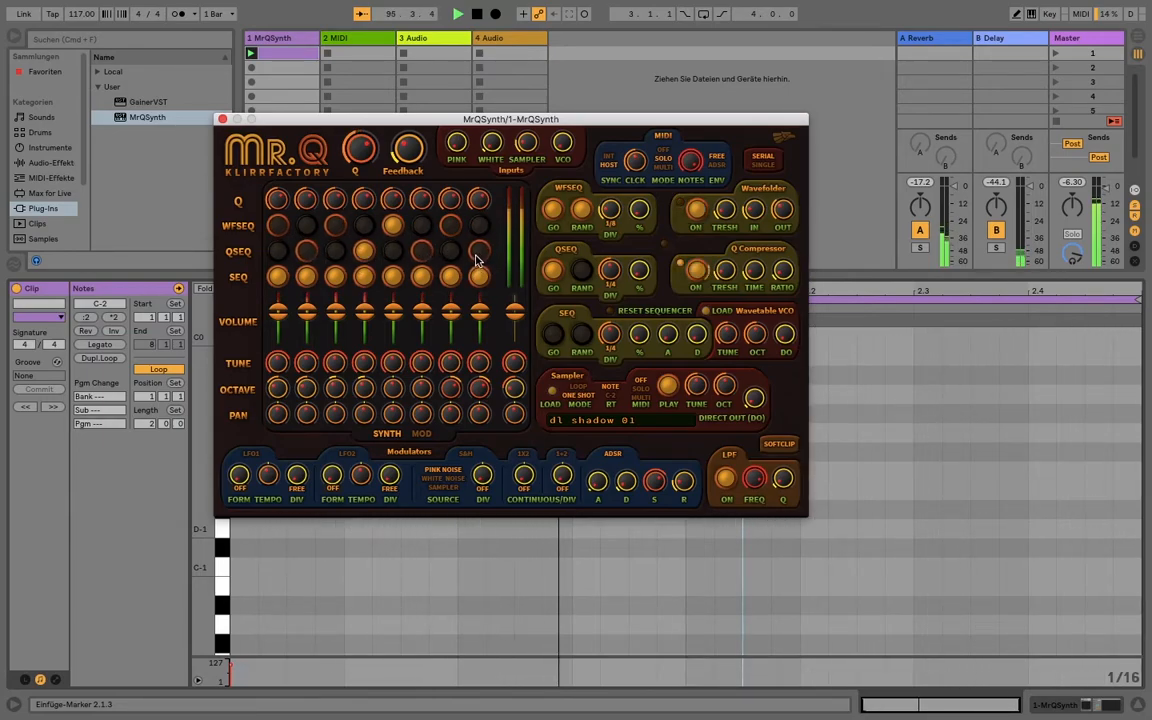
left_click(582, 272)
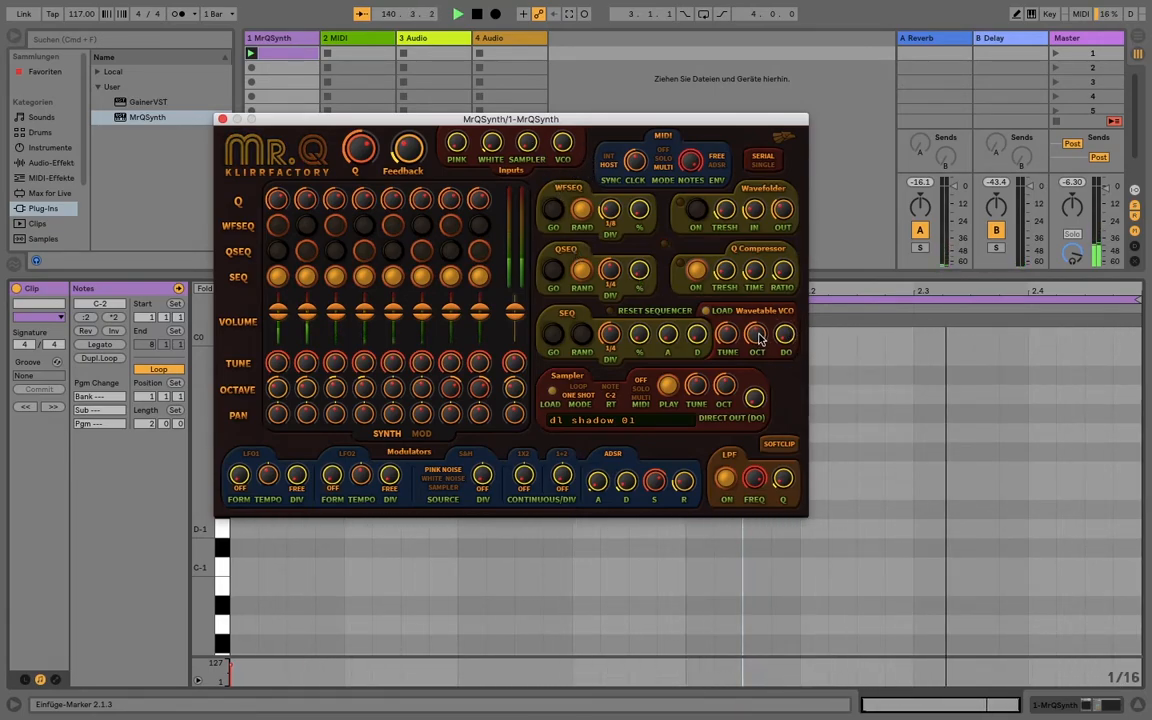
Step: Load the wavetable WTable_0_1_2_5_3.wtf from the MrQWavetables folder into the Wavetable VCO
left_click(707, 313)
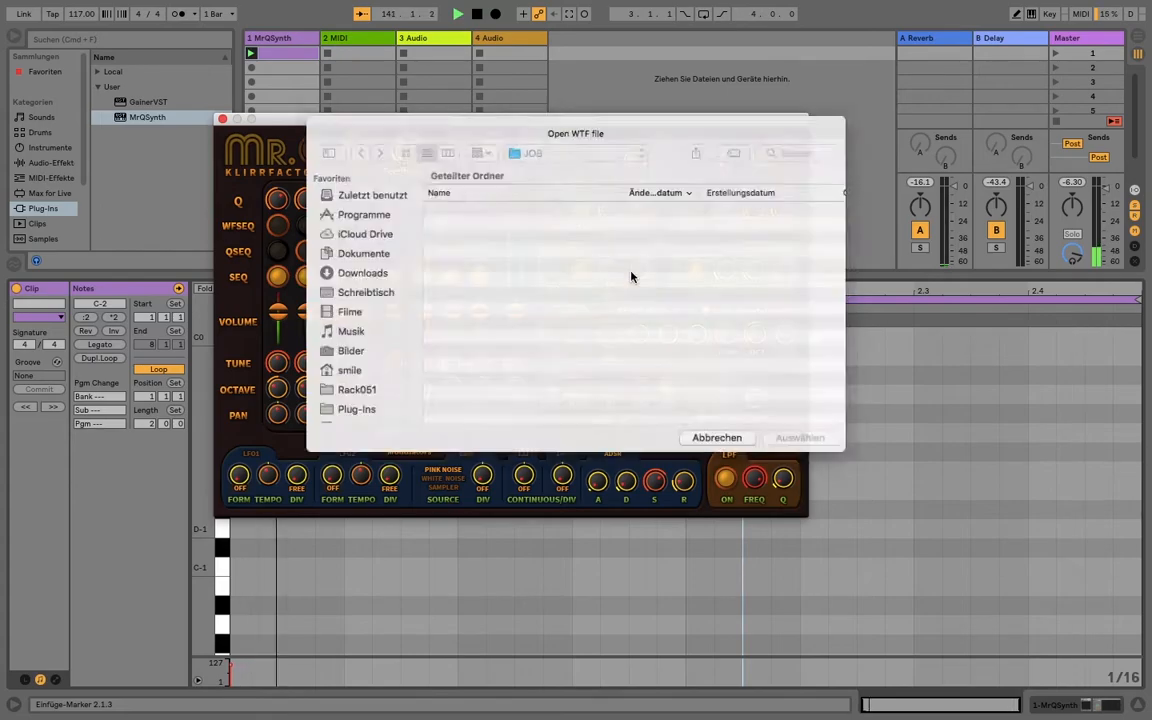
left_click(424, 237)
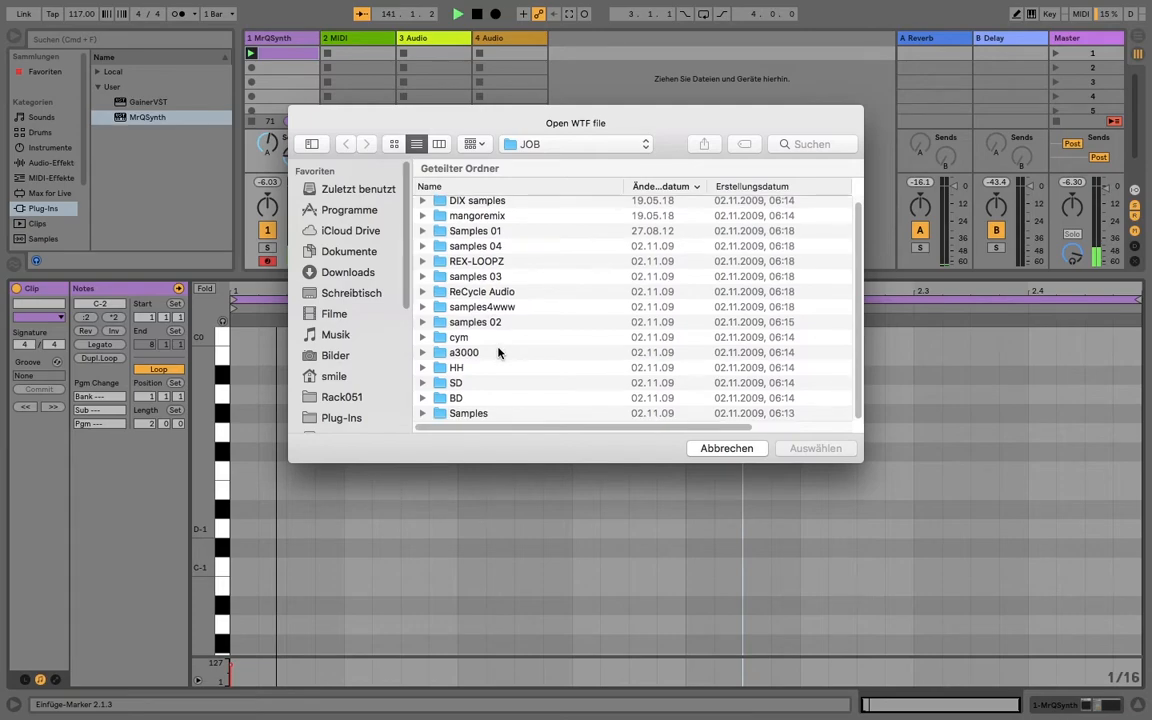
left_click(555, 146)
left_click(548, 158)
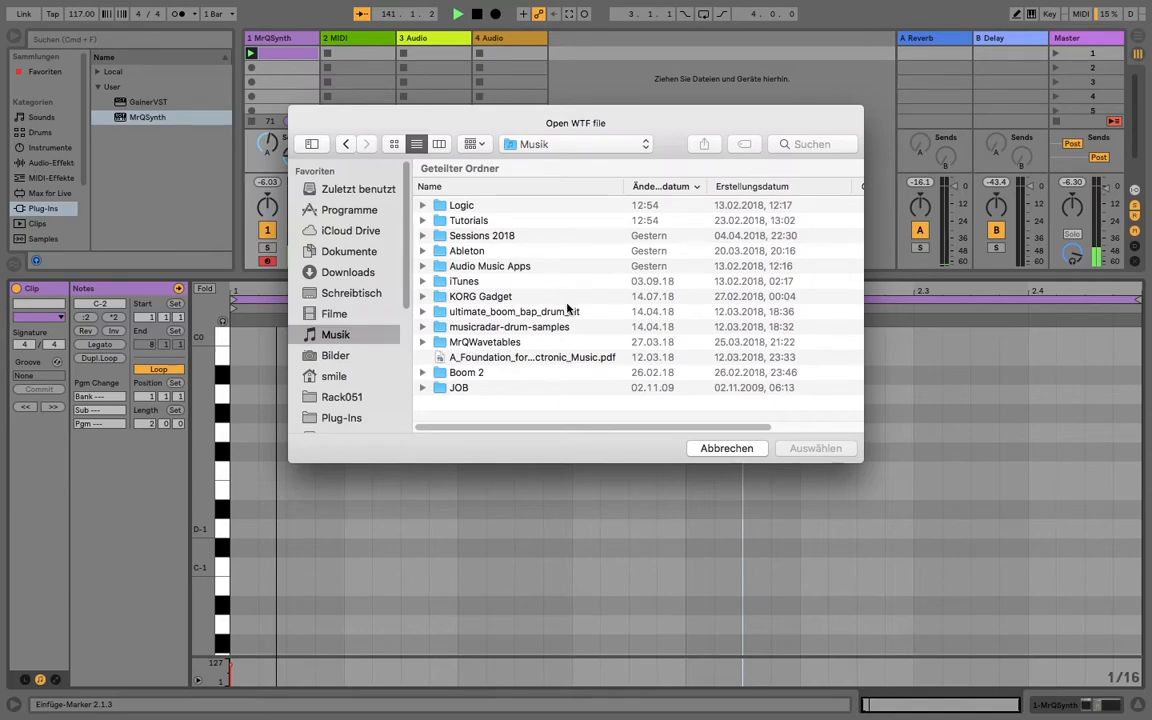
double_click(481, 343)
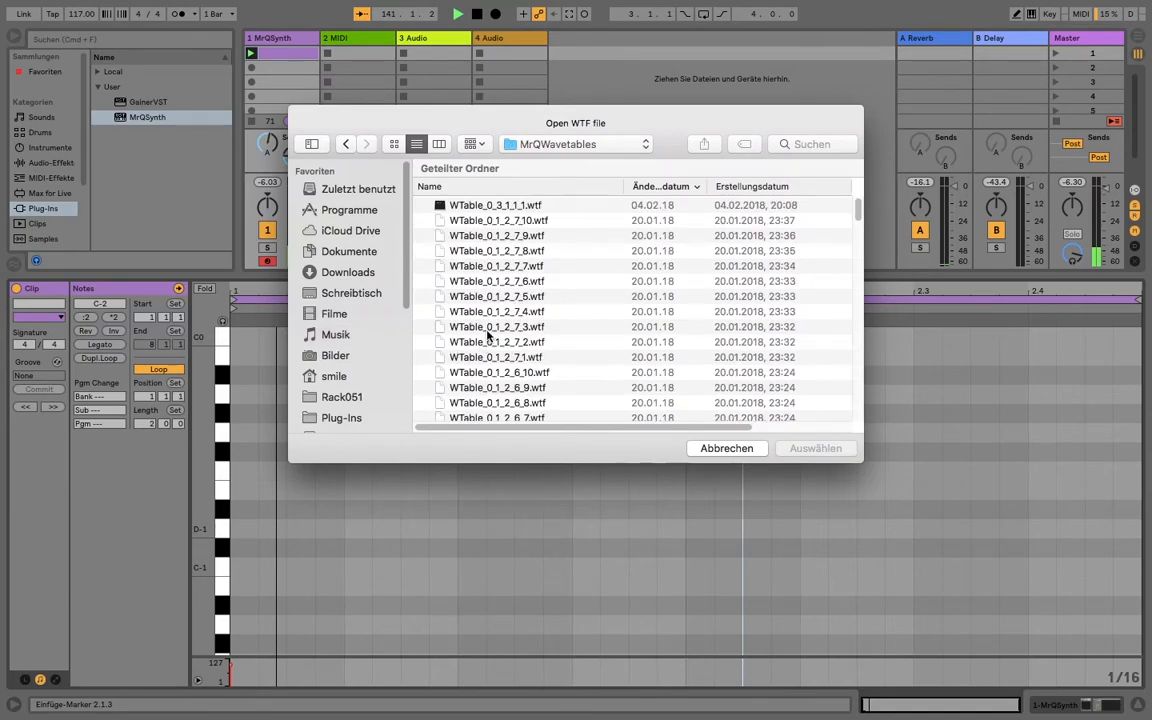
scroll(489, 336, "down", 5)
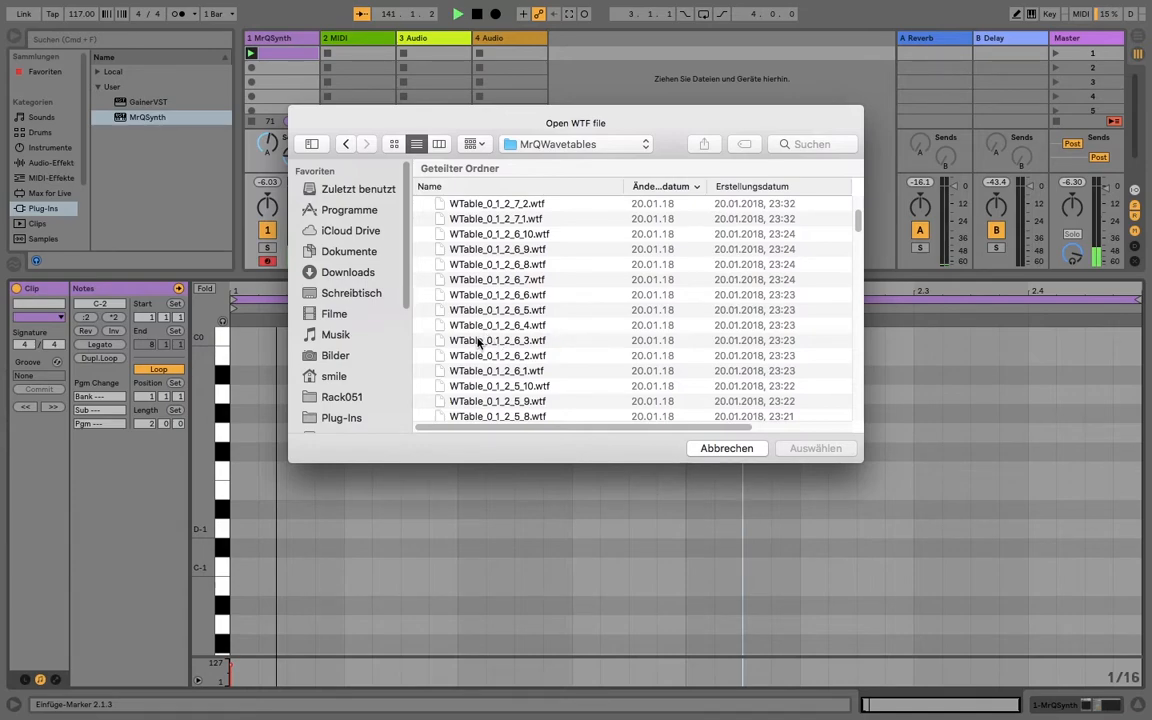
scroll(479, 343, "down", 5)
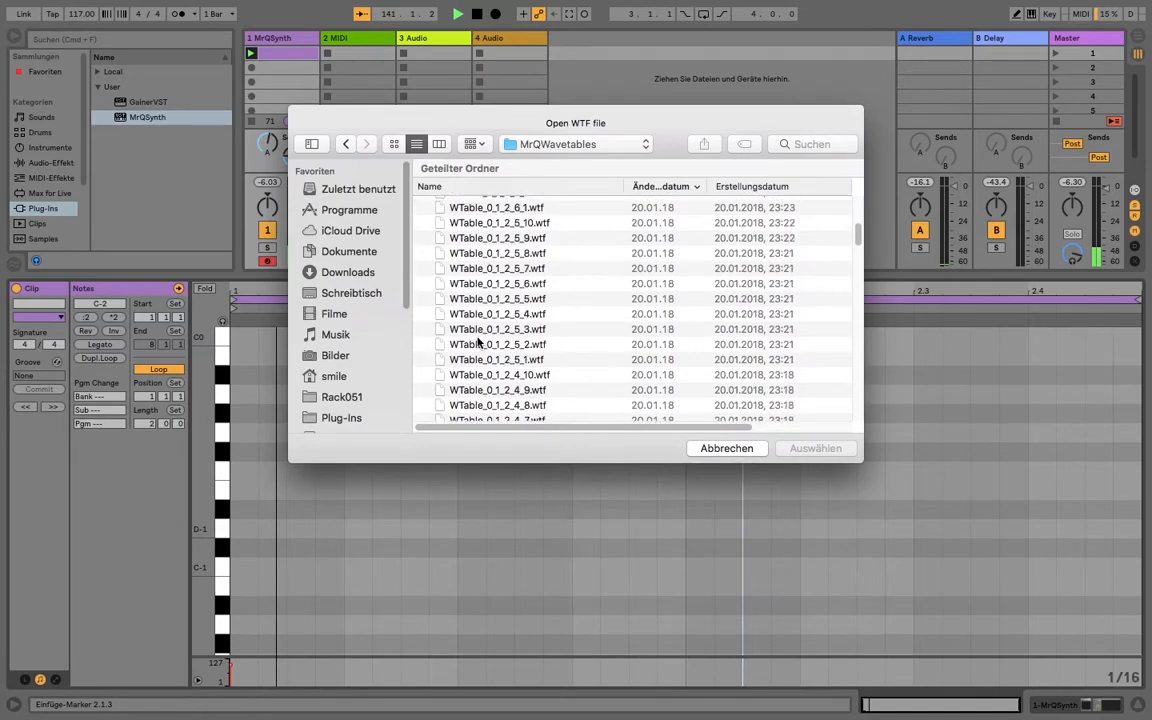
left_click(474, 331)
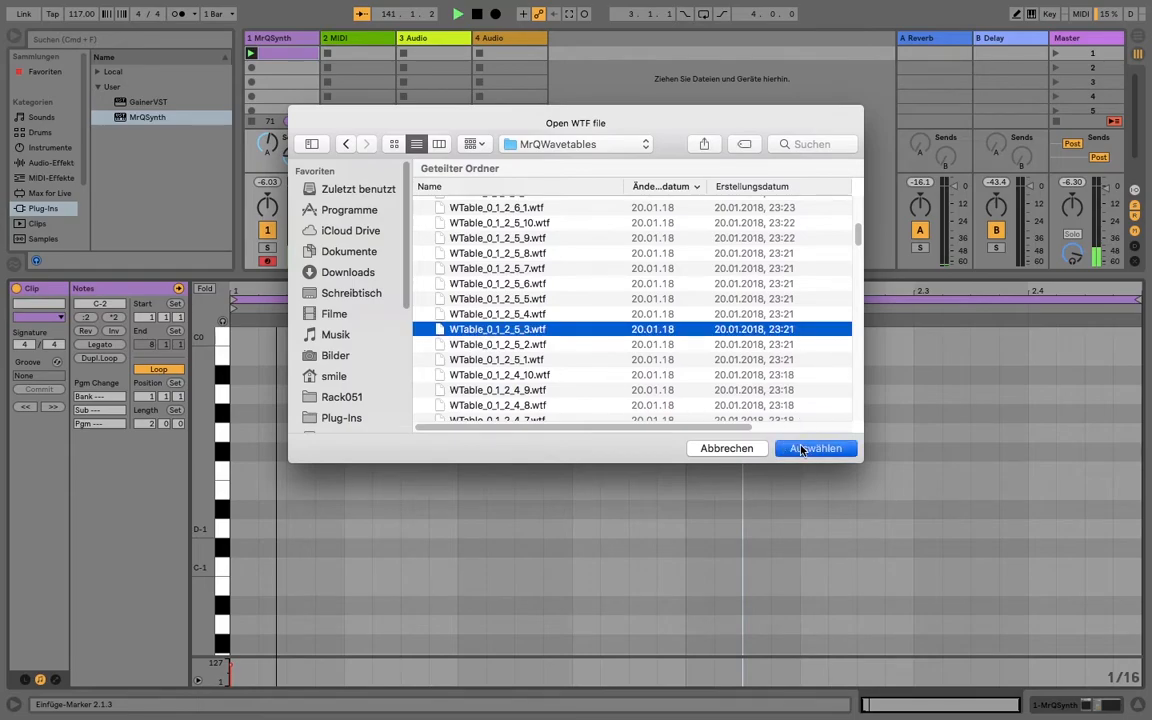
left_click(801, 449)
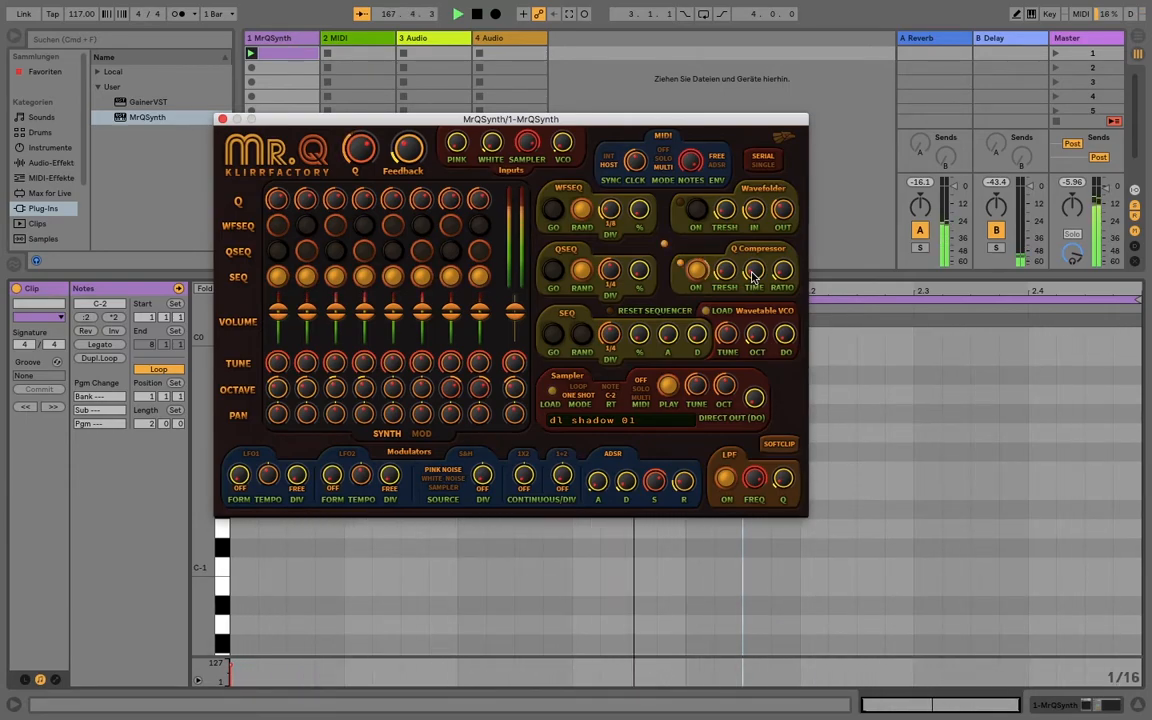
Step: Show the MrQSynth track's device chain with the Spectrum while switching the Wavefolder on and off to compare the sound
left_click(698, 212)
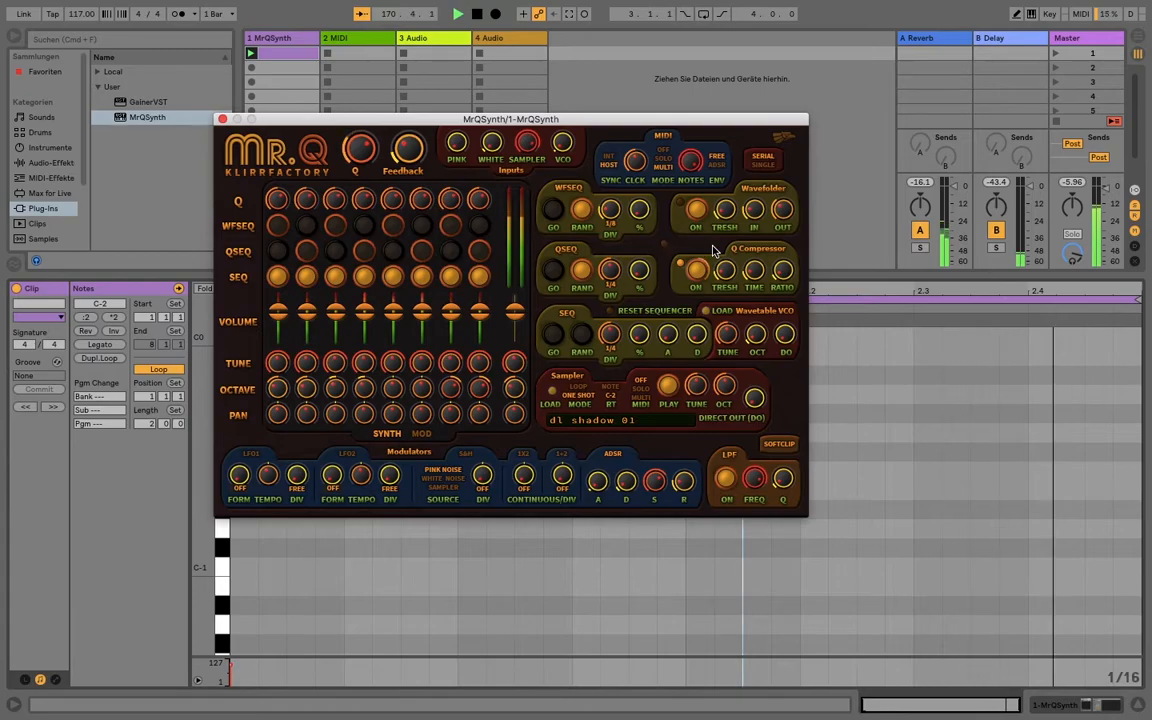
left_click(291, 41)
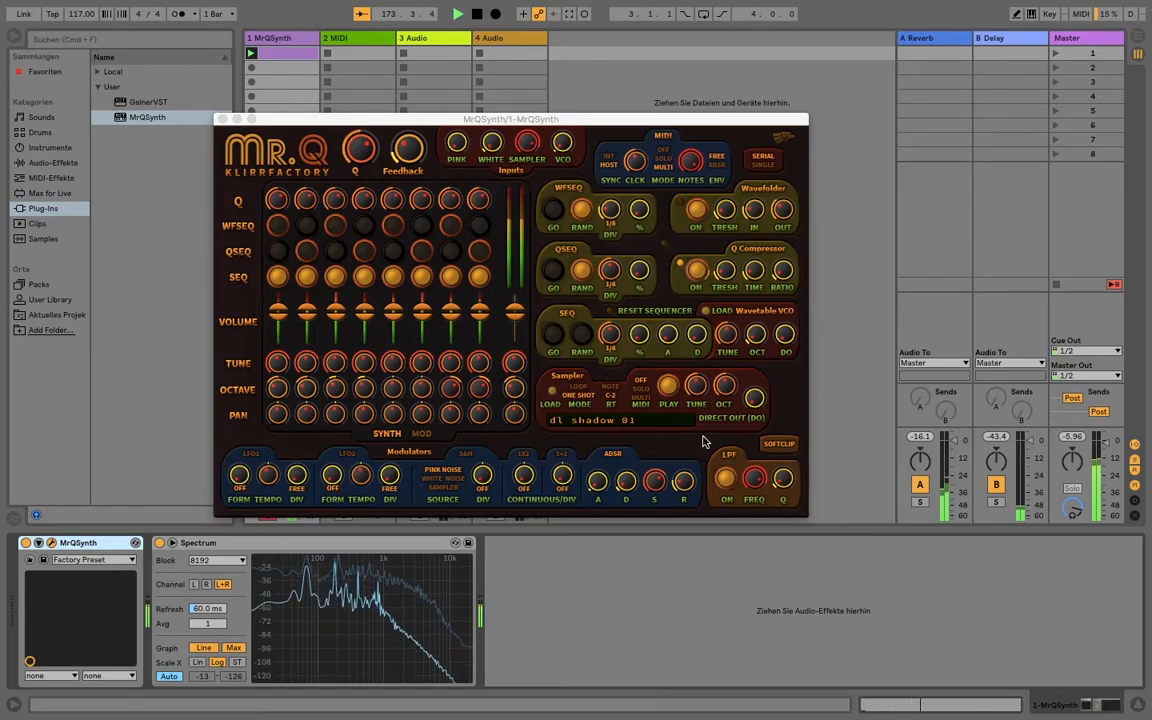
left_click(737, 505)
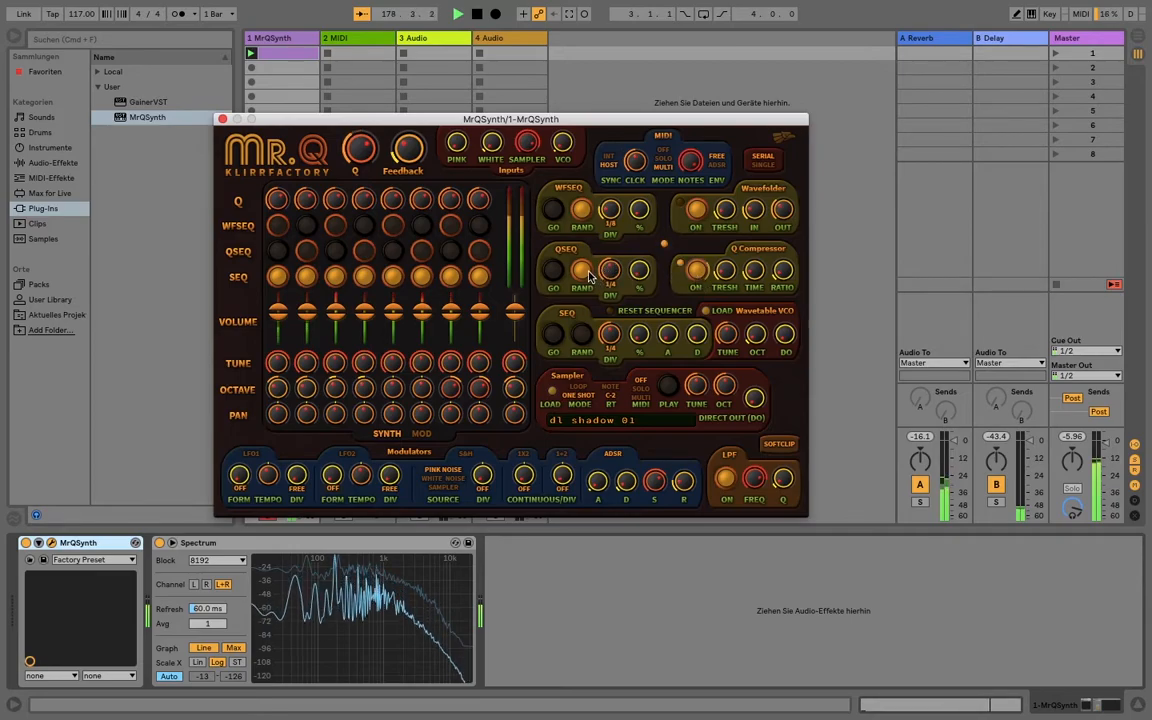
left_click(697, 216)
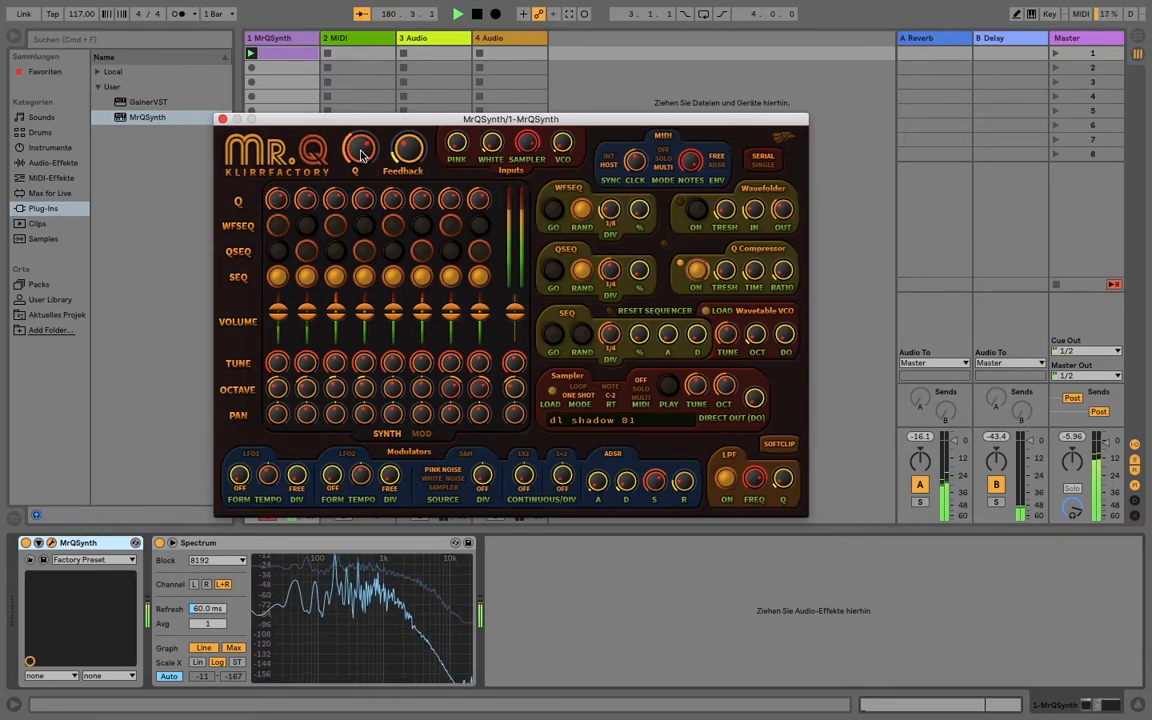
Step: Lower the main Q, adjust the White and VCO input levels, and move the plug-in window clear of the mixer
left_click_drag(367, 143, 367, 182)
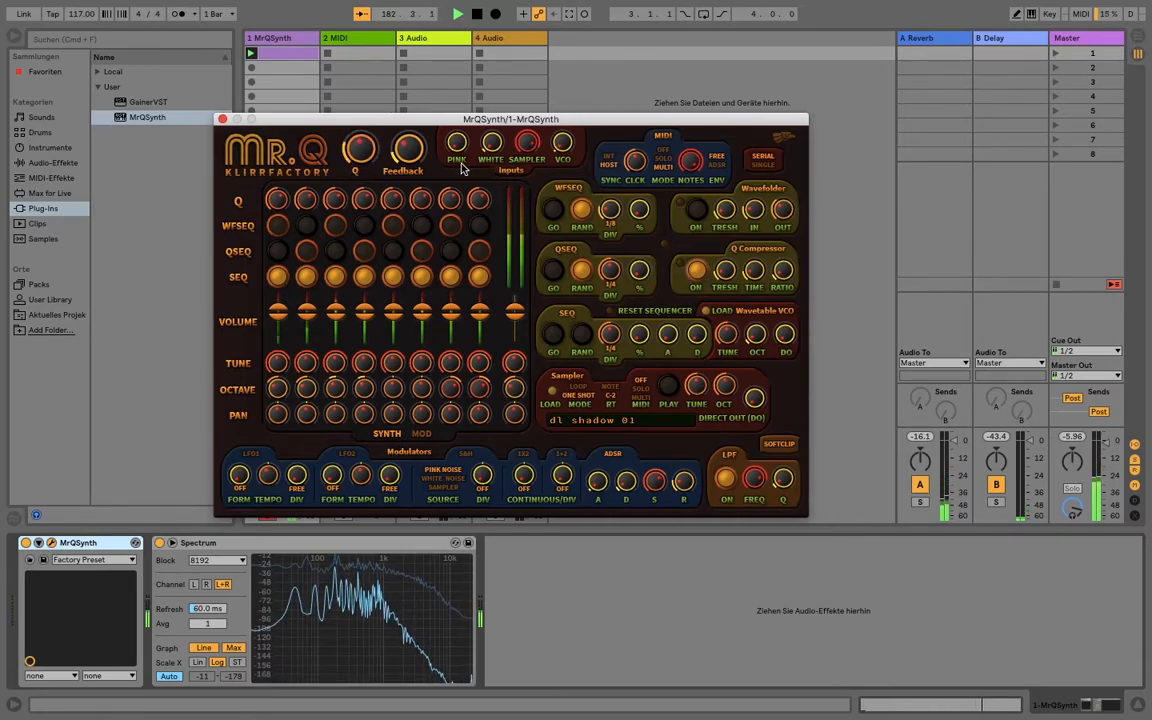
left_click_drag(491, 146, 491, 128)
left_click_drag(566, 140, 575, 171)
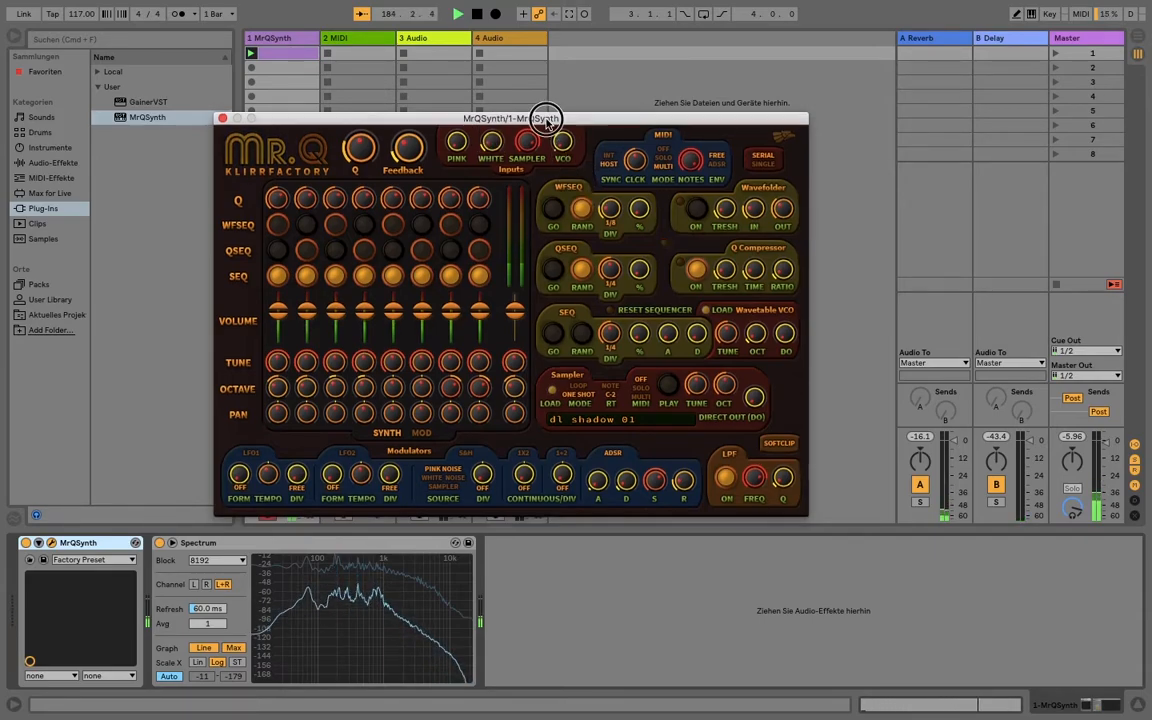
left_click_drag(545, 121, 534, 80)
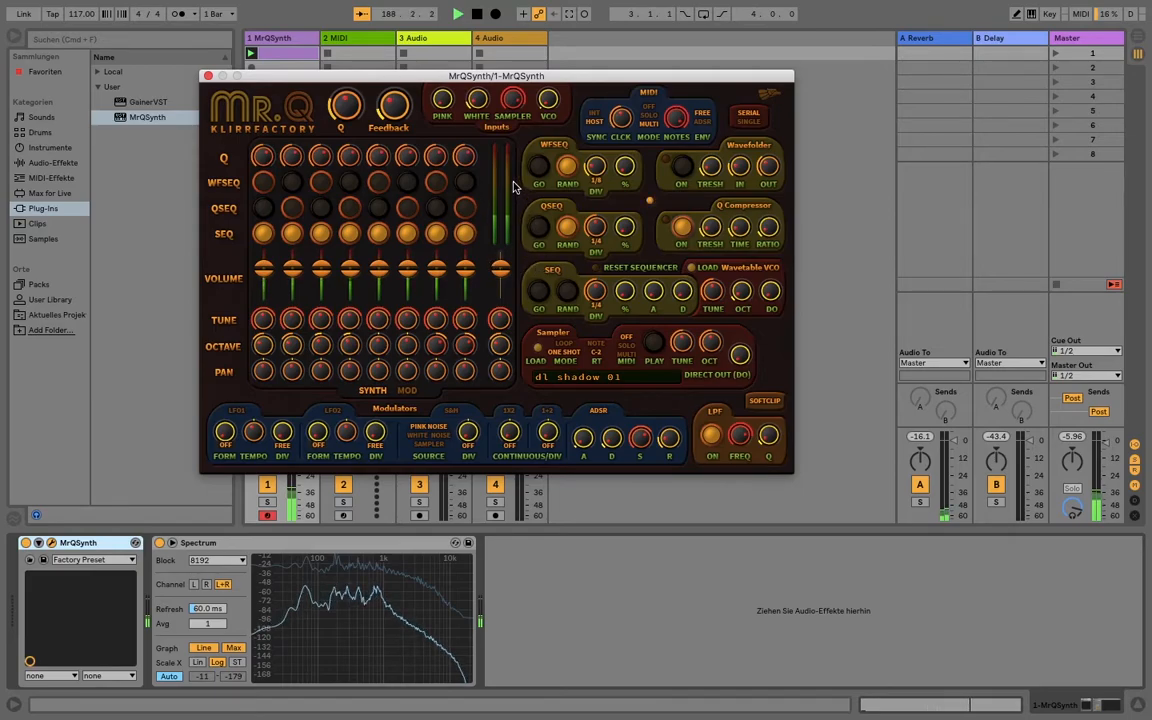
Step: Start the SEQ sequencer and adjust the global tune, the White input level, the main Q and the Feedback
left_click(540, 295)
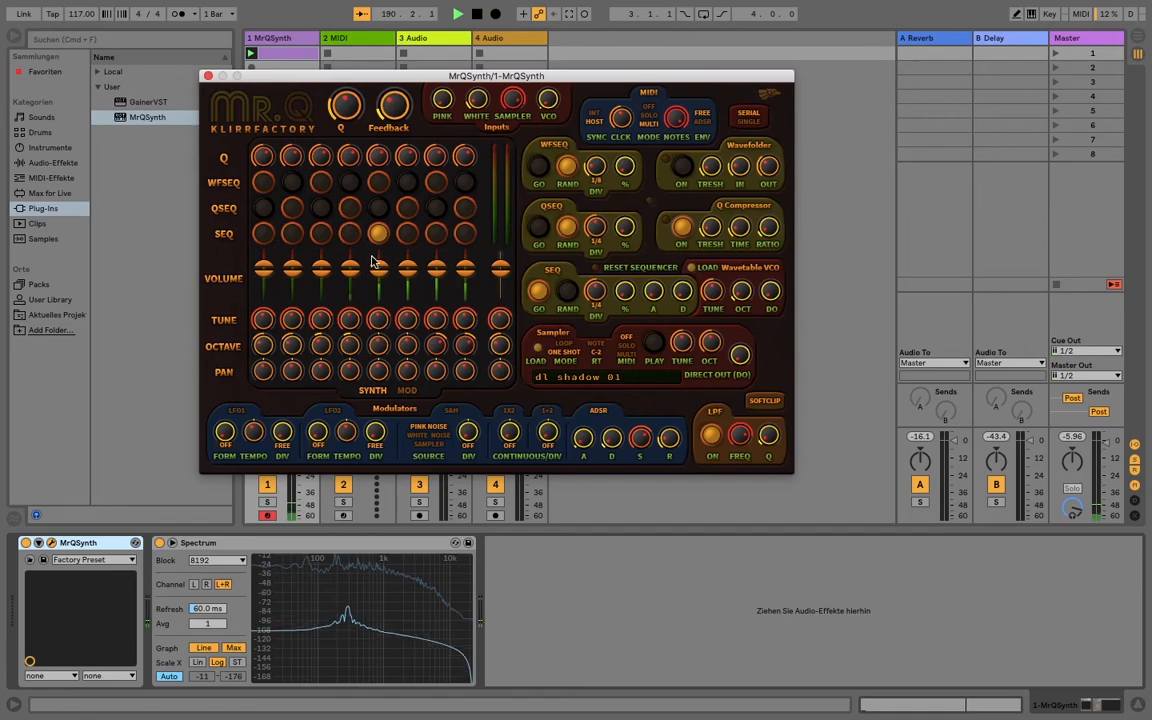
mouse_move(498, 319)
left_mouse_down()
mouse_move(496, 281)
mouse_move(501, 297)
left_mouse_up()
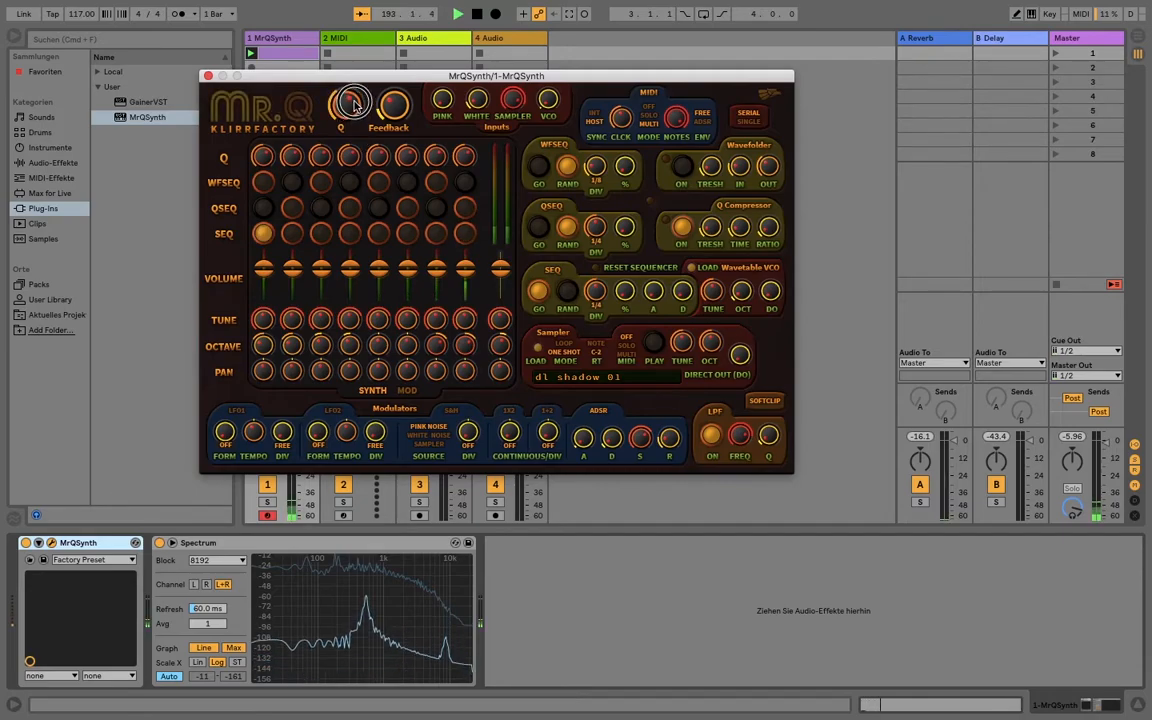
left_click(468, 104)
left_click_drag(468, 104, 474, 87)
left_click_drag(355, 106, 360, 96)
left_click_drag(391, 109, 391, 104)
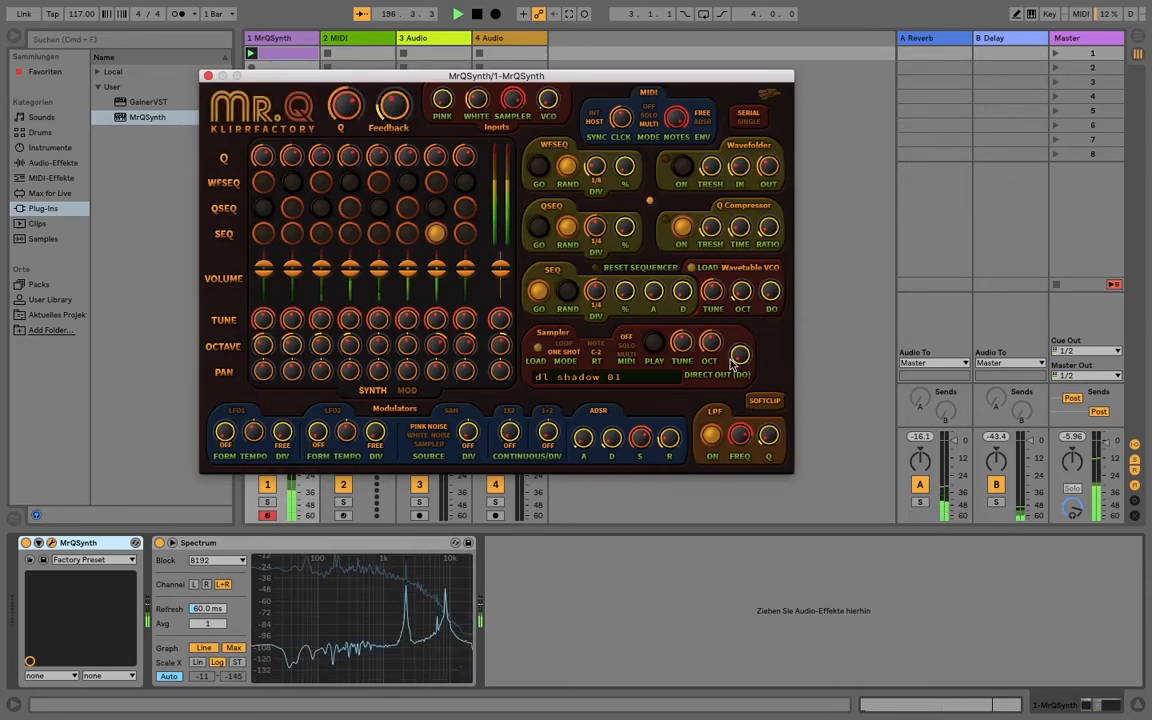
Step: Start the Sampler playing, adjust the Sampler and VCO input levels, and set the MIDI mode to SOLO
left_click(660, 349)
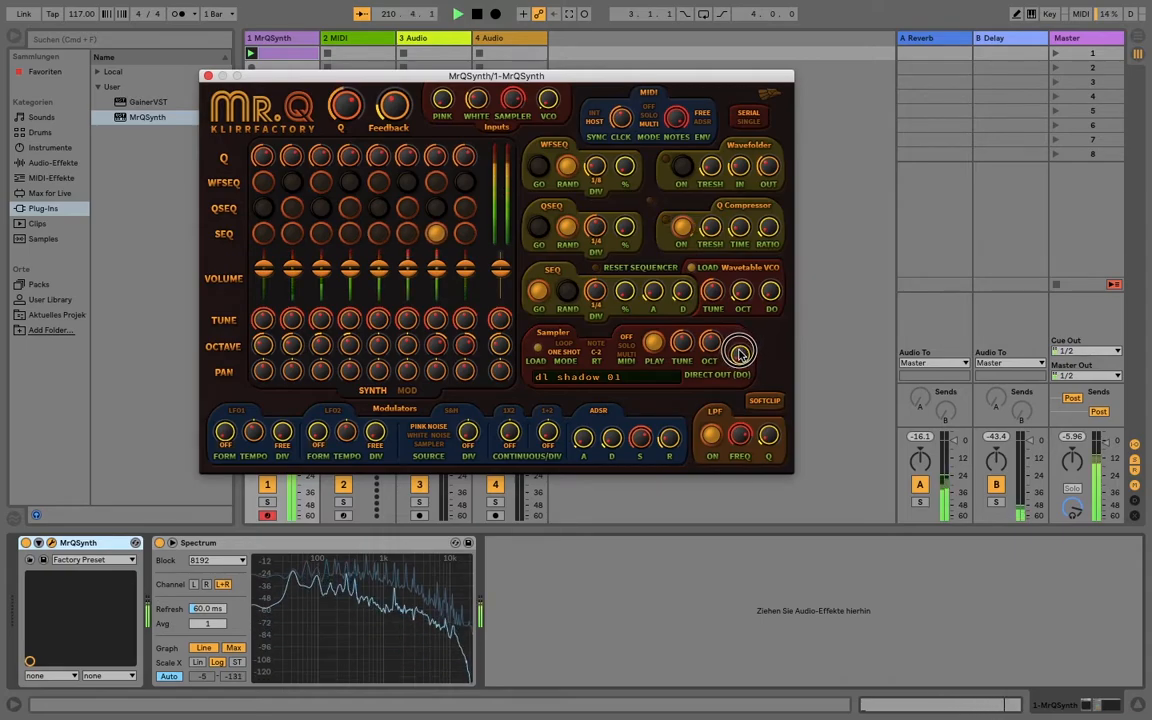
left_click(512, 103)
left_click_drag(544, 103, 543, 92)
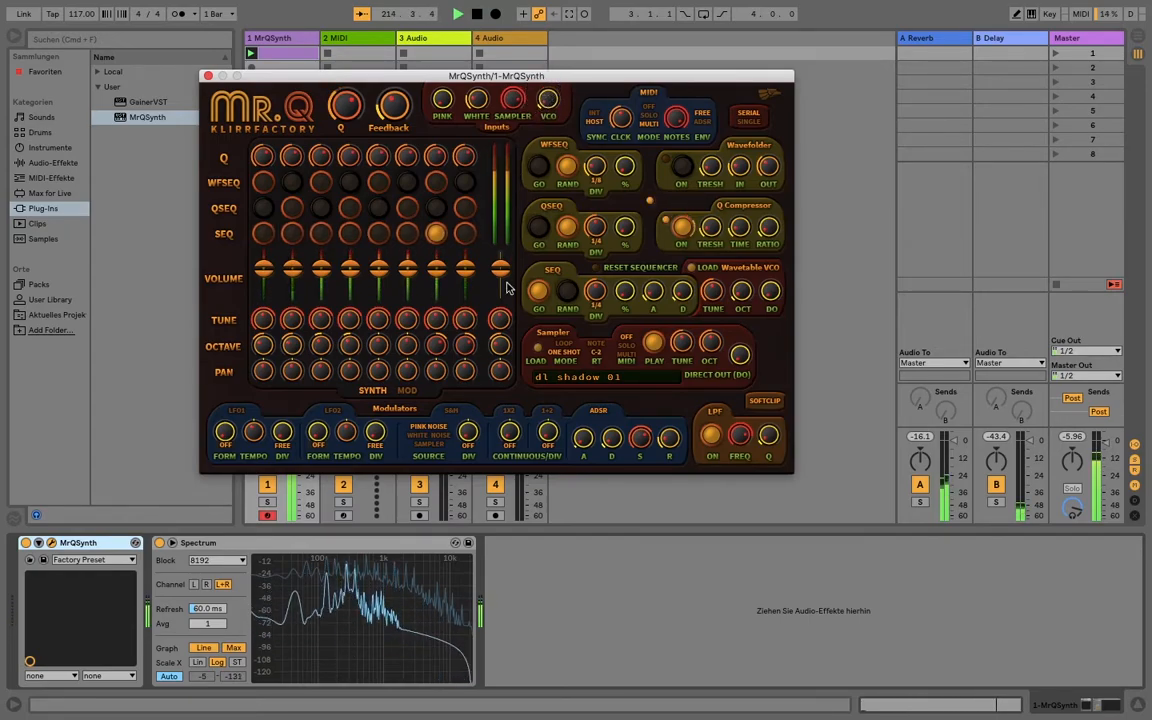
left_click(650, 115)
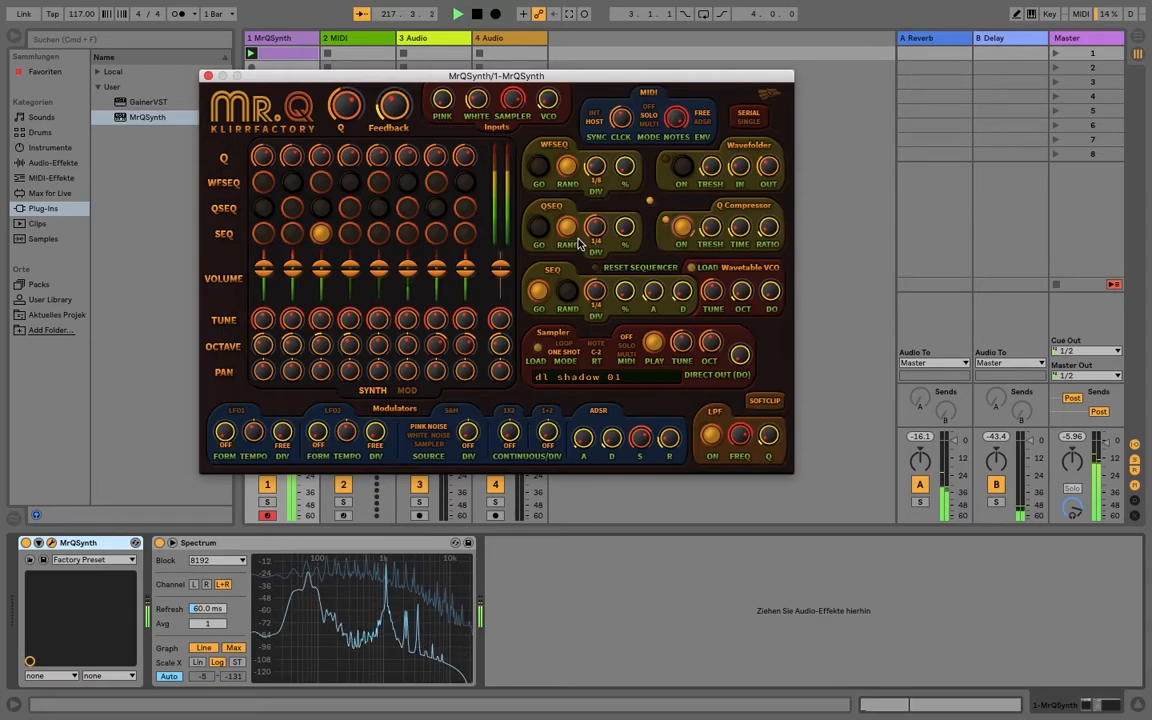
Step: Stop the SEQ sequencer, set the LFO1 form to TRI while in the modulation view, and return to the synth view
left_click(538, 290)
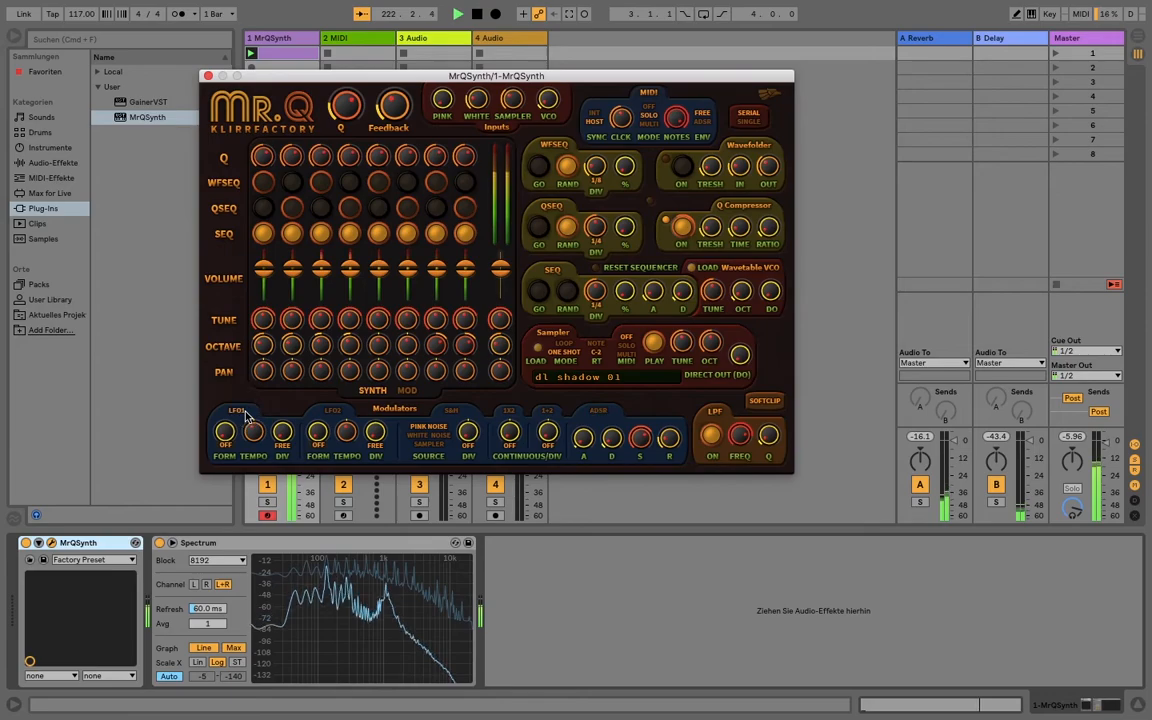
left_click(408, 391)
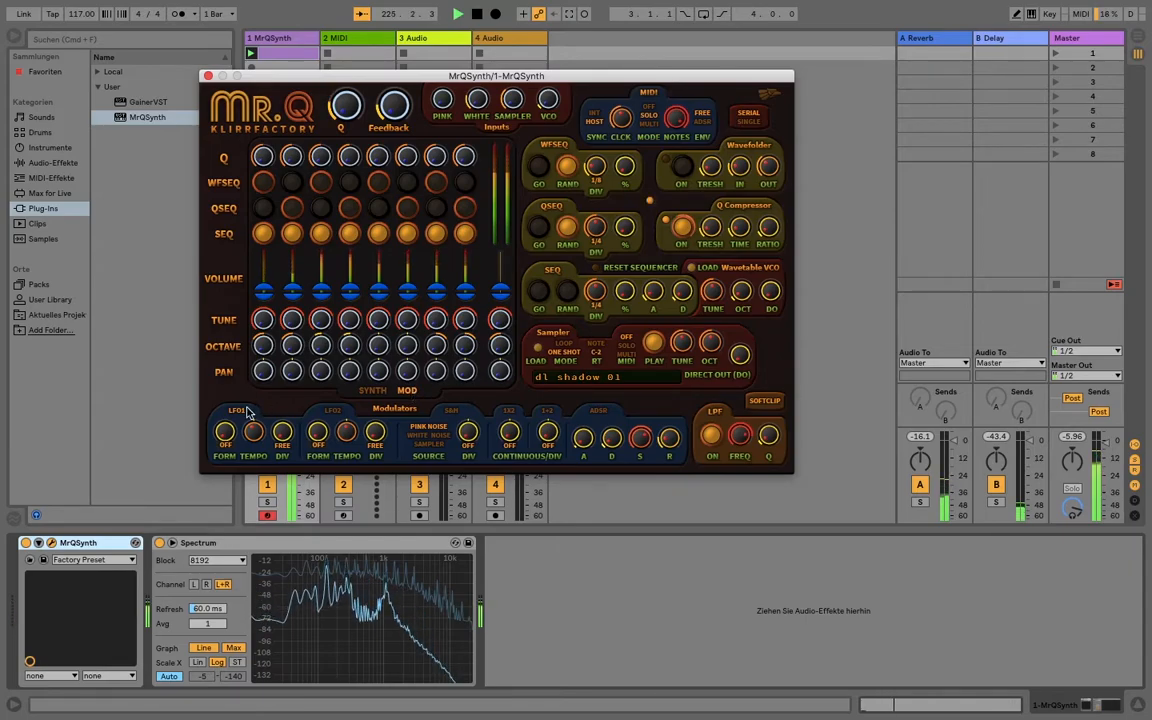
left_click_drag(243, 415, 226, 356)
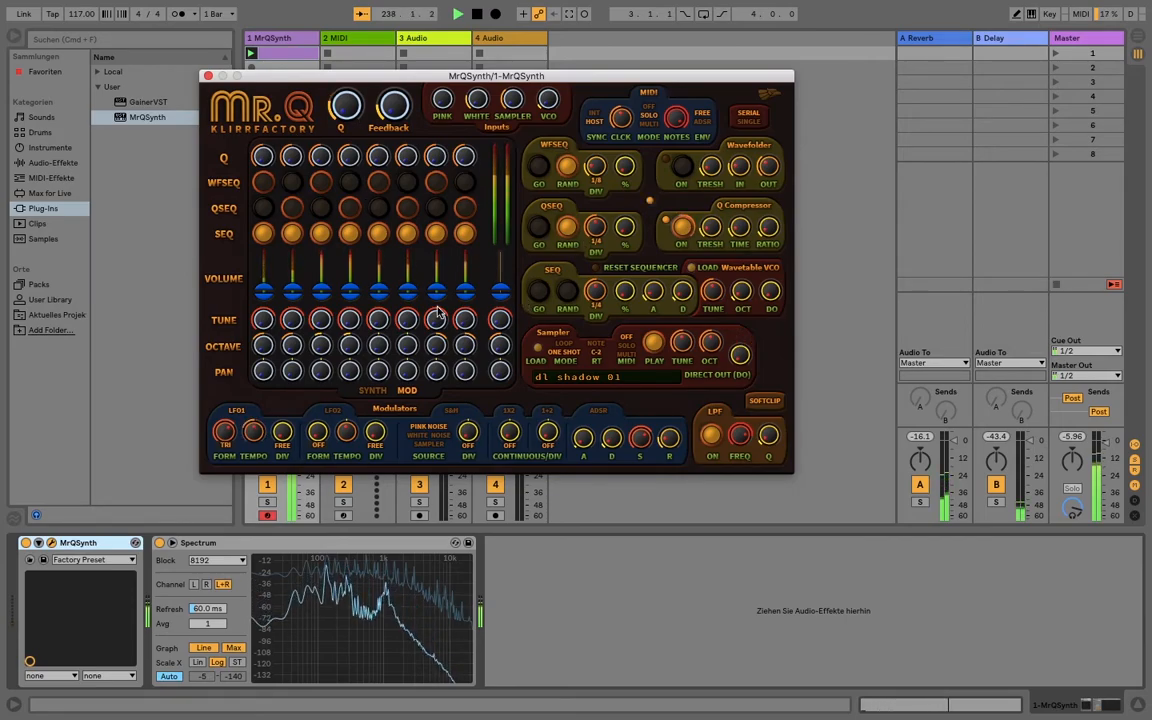
left_click(375, 391)
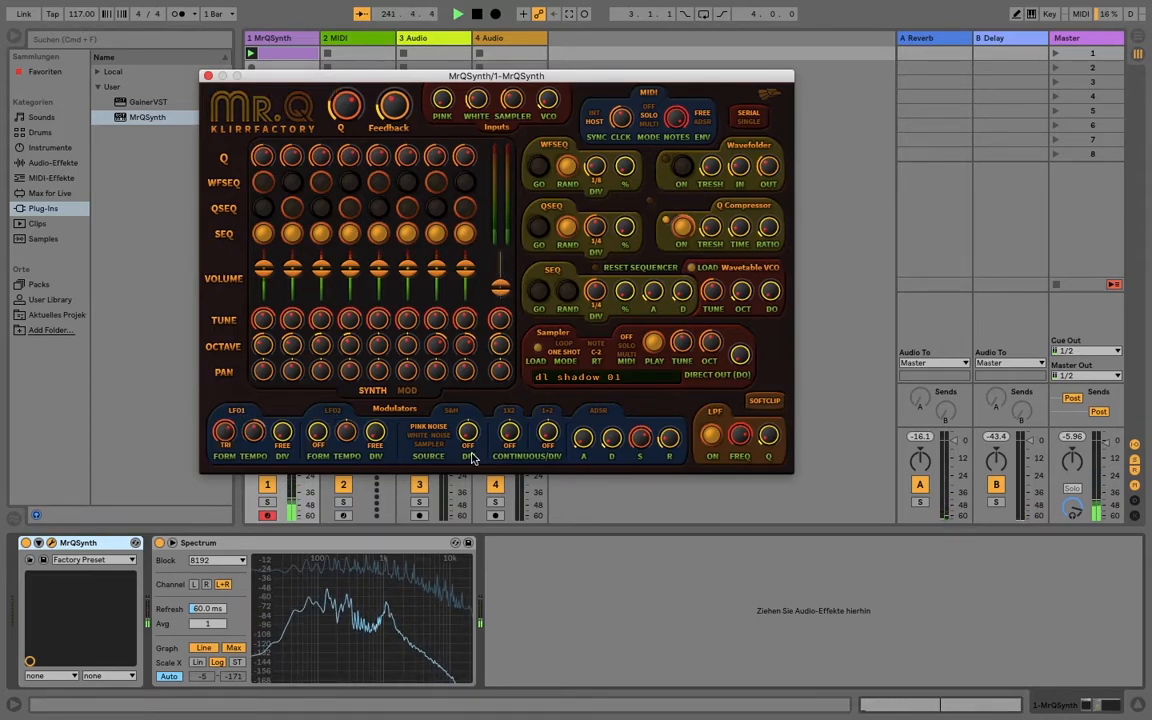
Step: Set the LFO2 form to SIN and switch the 1X2 and 1+2 modulators to CONT, trying 1/8 on 1X2
mouse_move(474, 444)
left_mouse_down()
mouse_move(481, 378)
mouse_move(490, 449)
mouse_move(452, 447)
left_mouse_up()
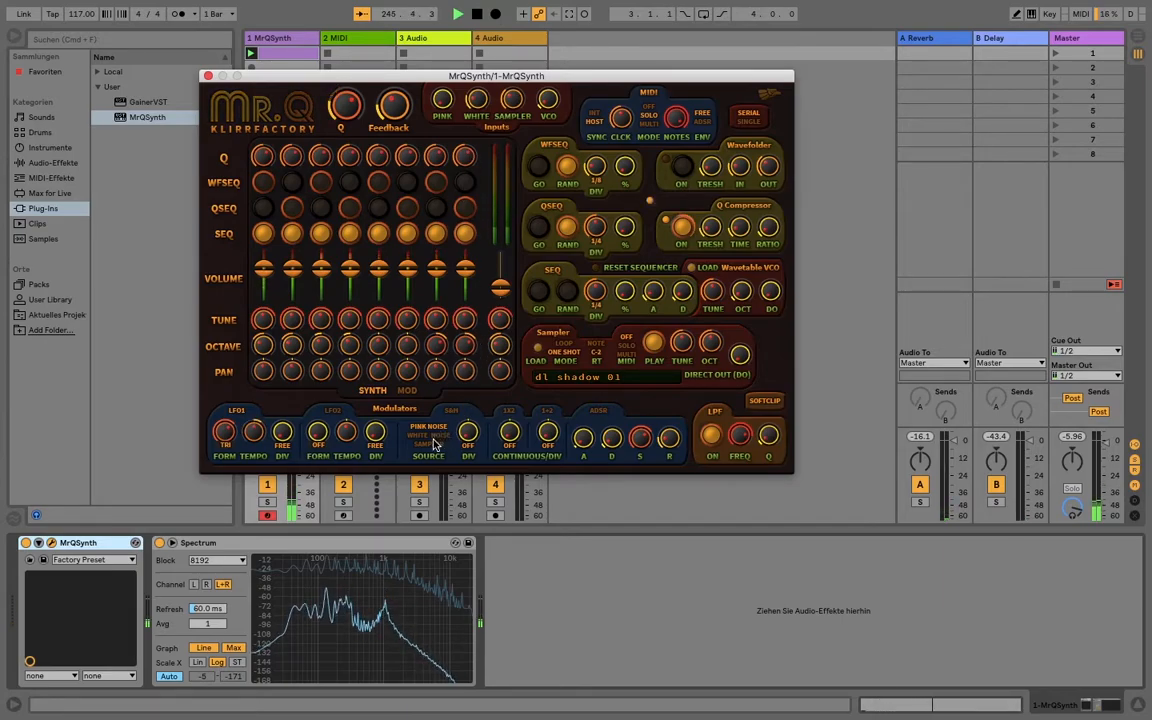
left_click_drag(509, 434, 520, 402)
left_click_drag(316, 430, 326, 401)
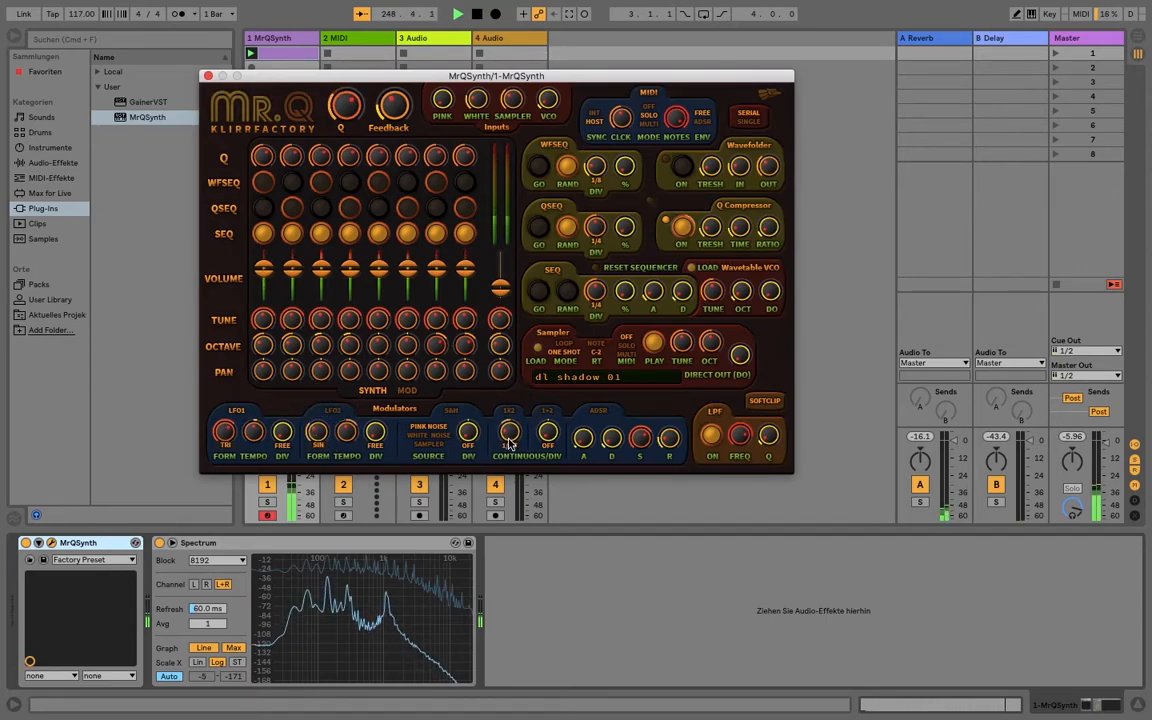
left_click_drag(511, 441, 512, 431)
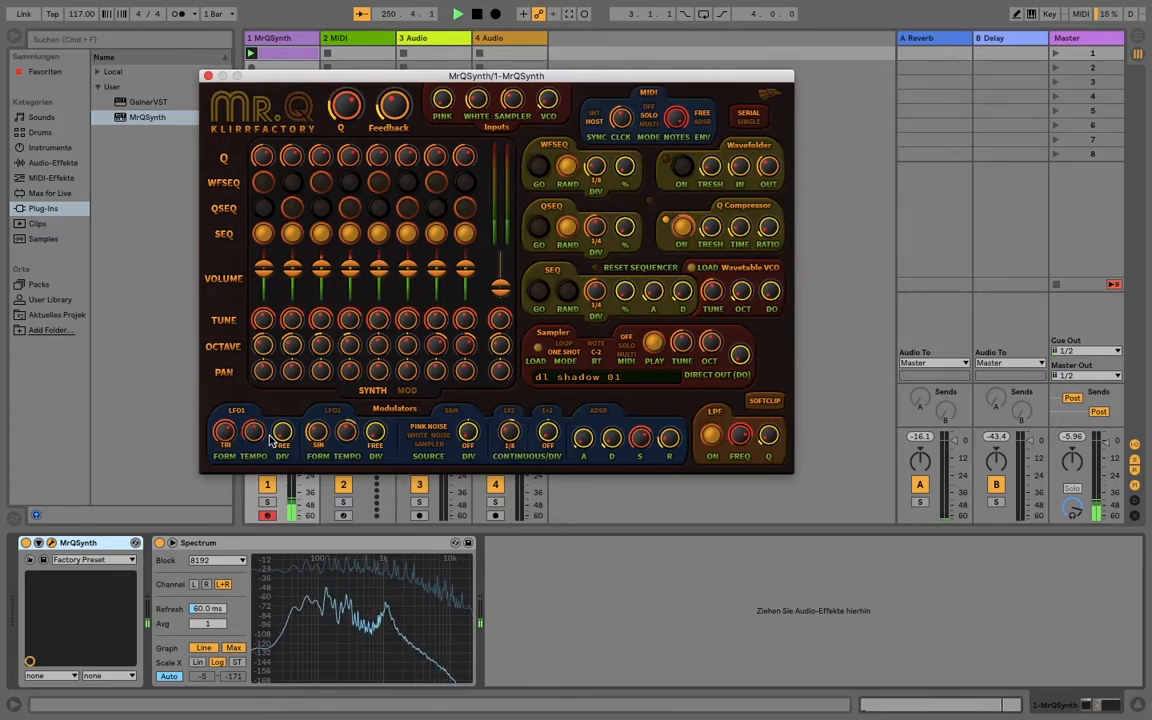
left_click_drag(510, 446, 512, 470)
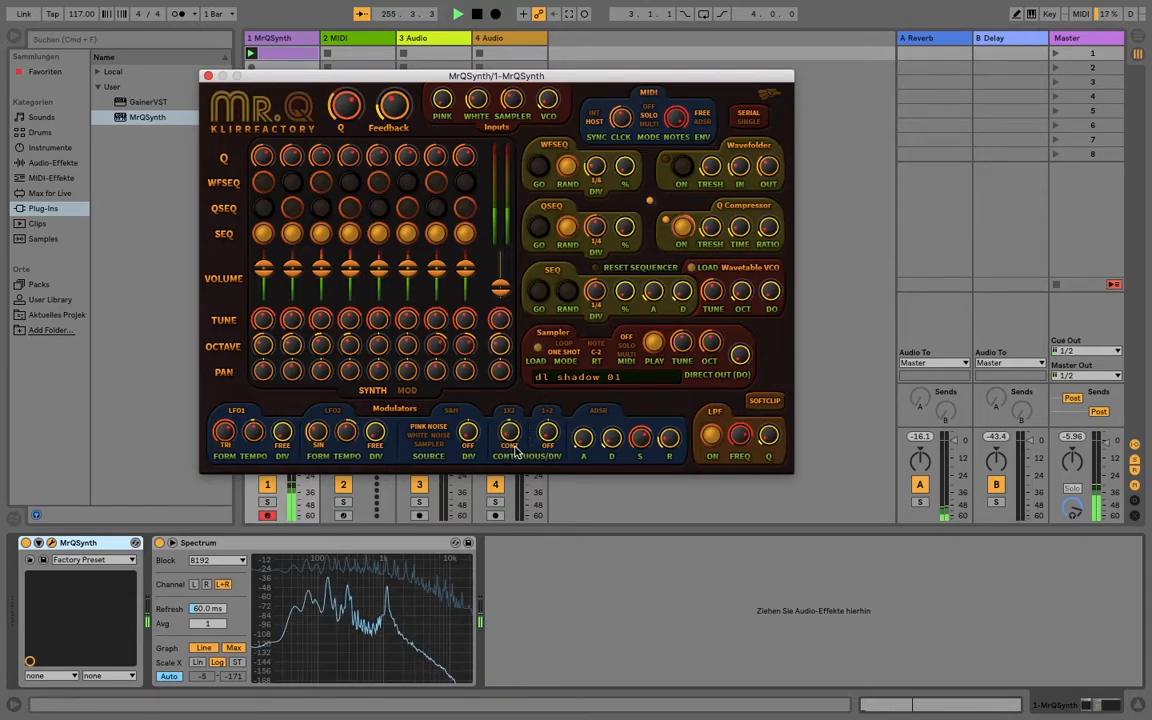
left_click(550, 432)
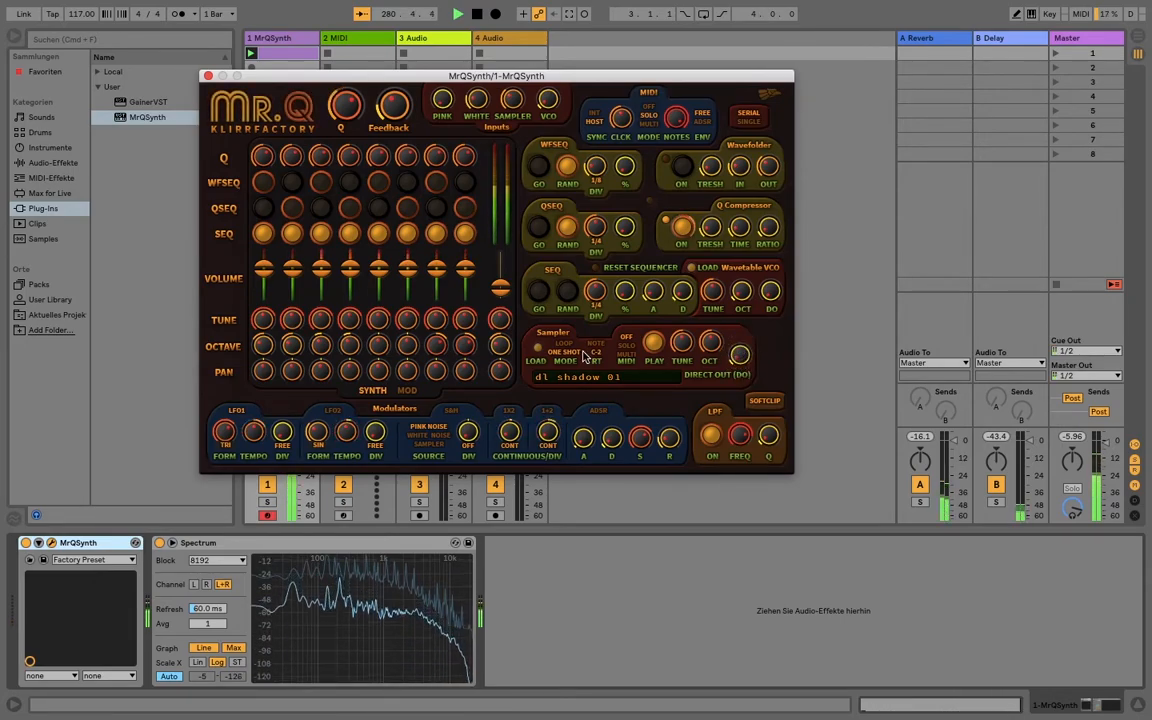
Step: Open the Sampler's file browser and go to the JOB folder inside Musik
left_click(680, 366)
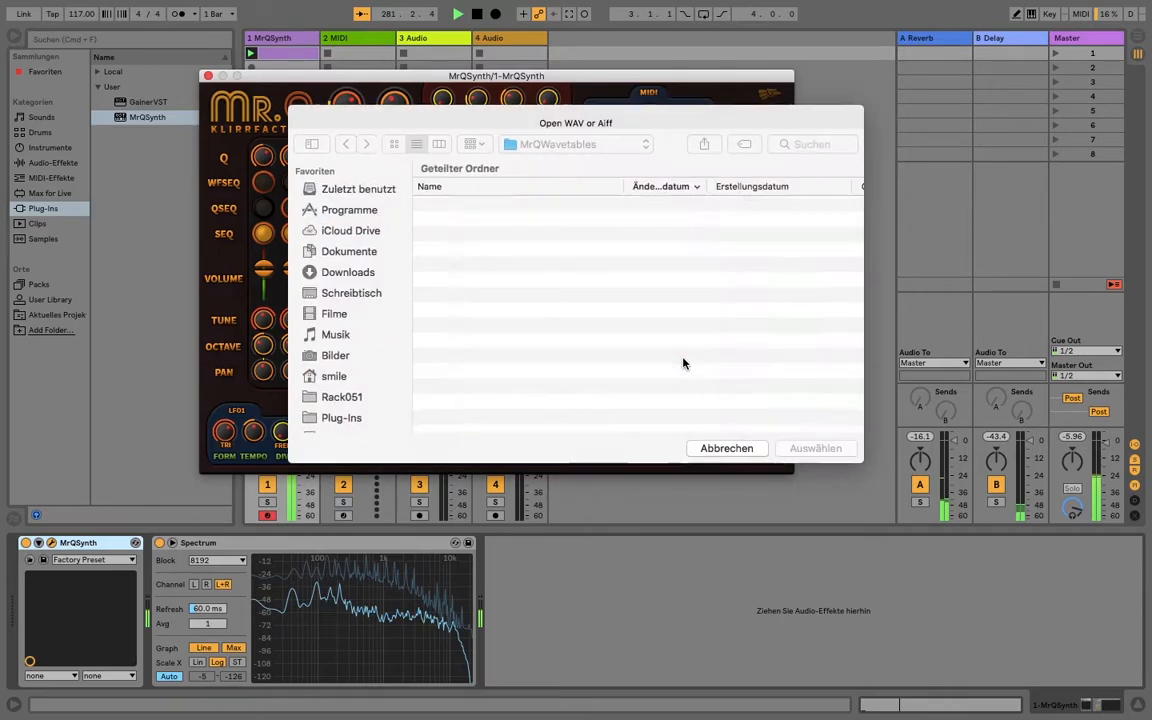
left_click(545, 145)
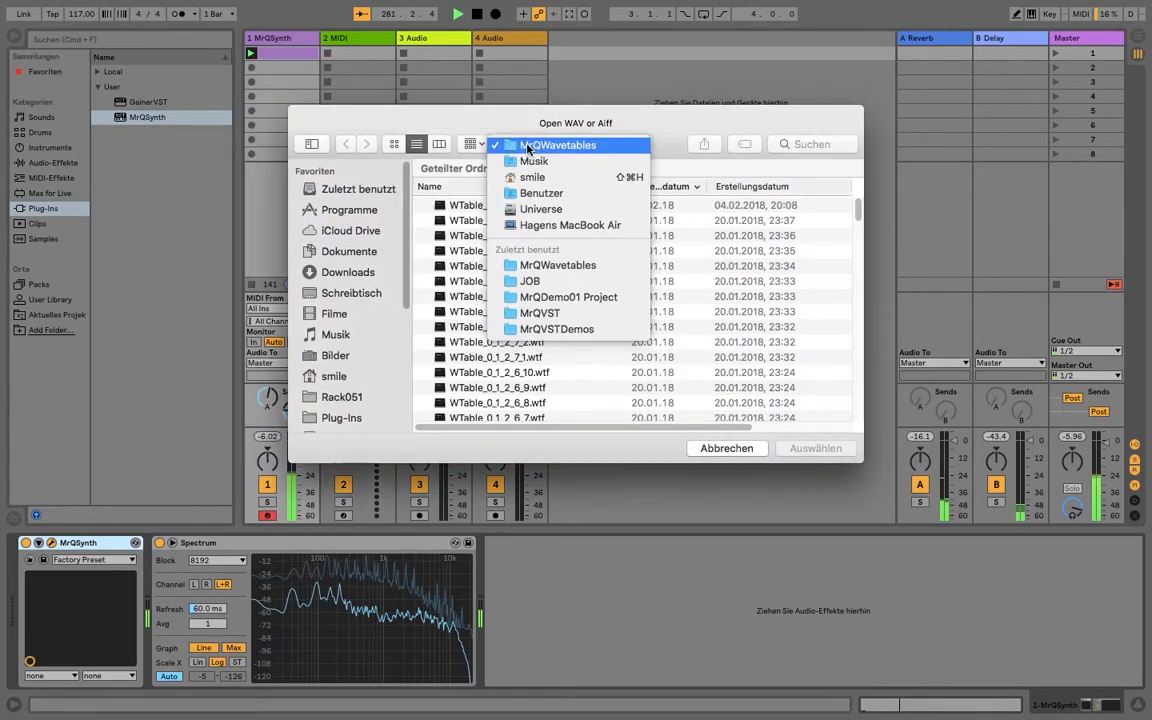
left_click(535, 159)
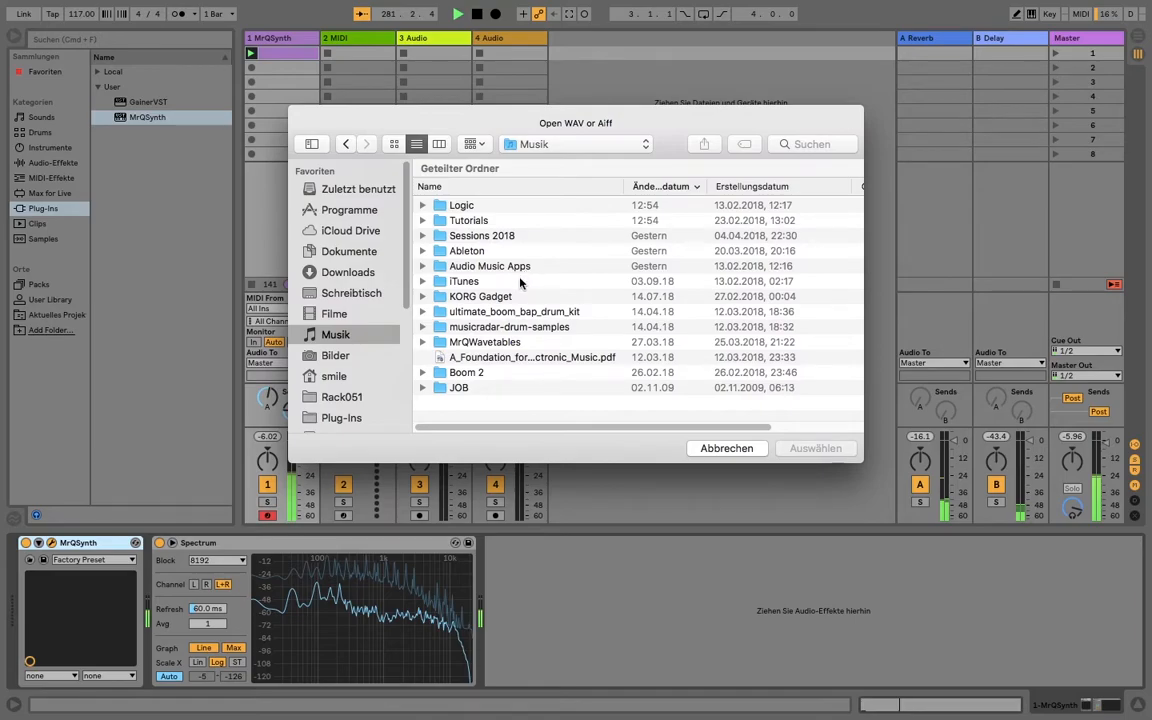
double_click(466, 372)
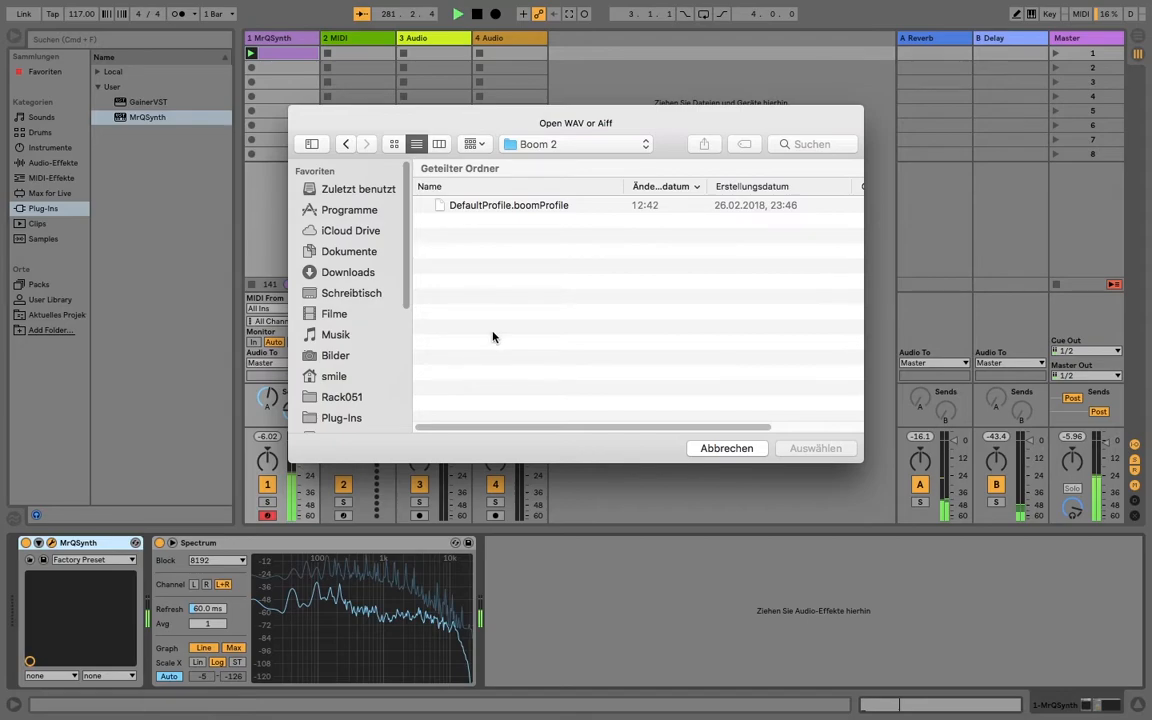
left_click(343, 143)
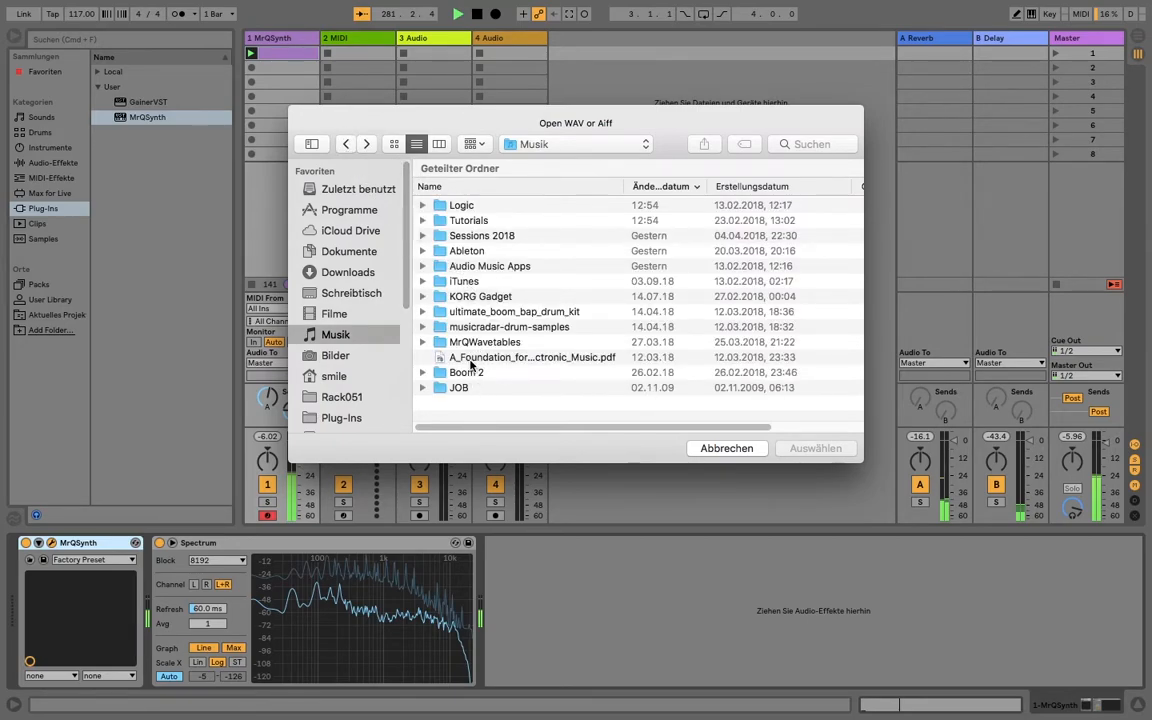
double_click(460, 388)
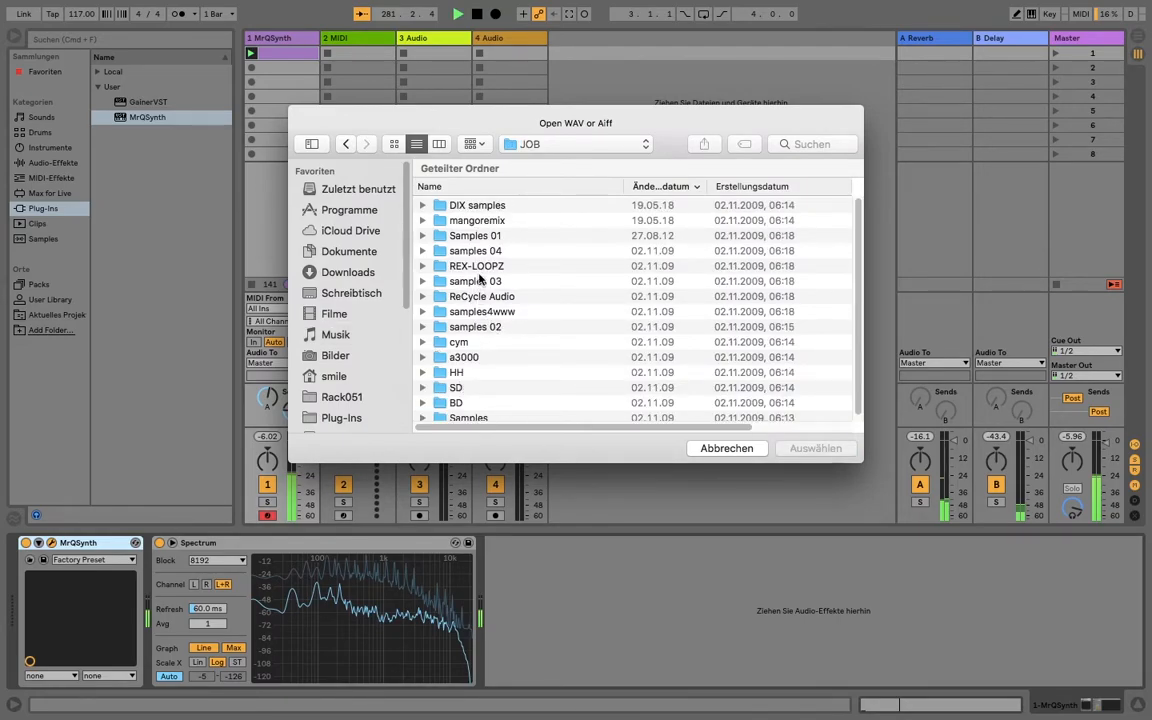
Step: Load the sample play phonk 01.wav from the samples 02 folder into the Sampler
scroll(481, 247, "down", 1)
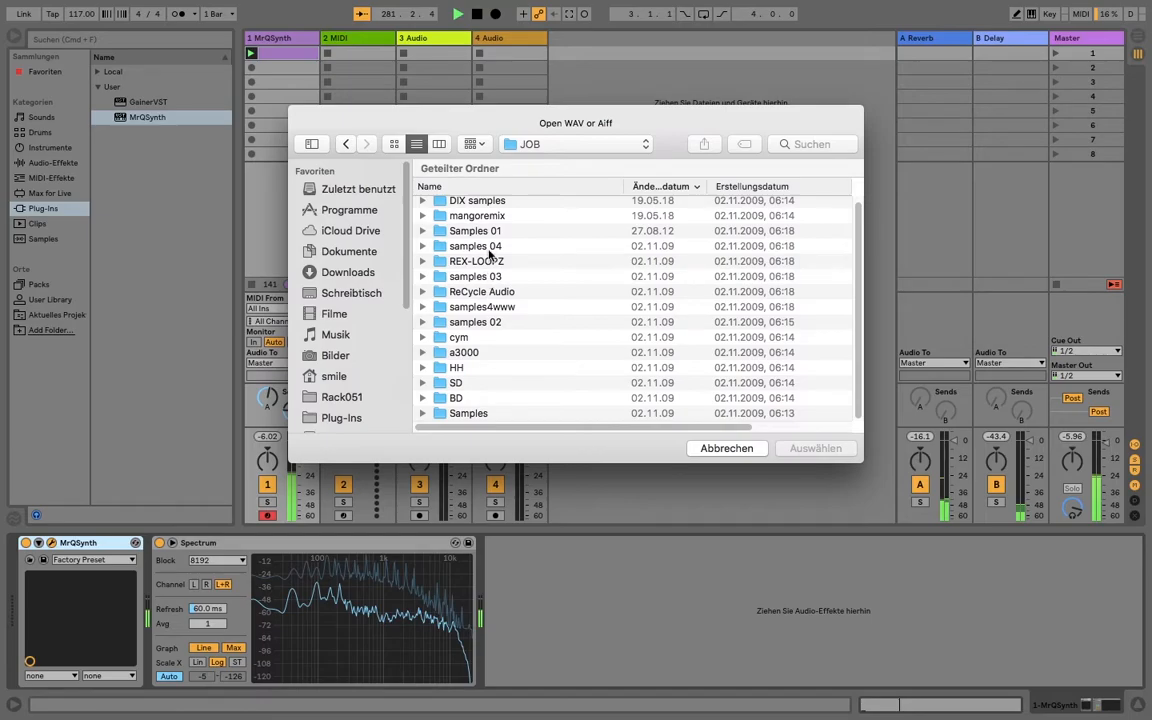
double_click(487, 321)
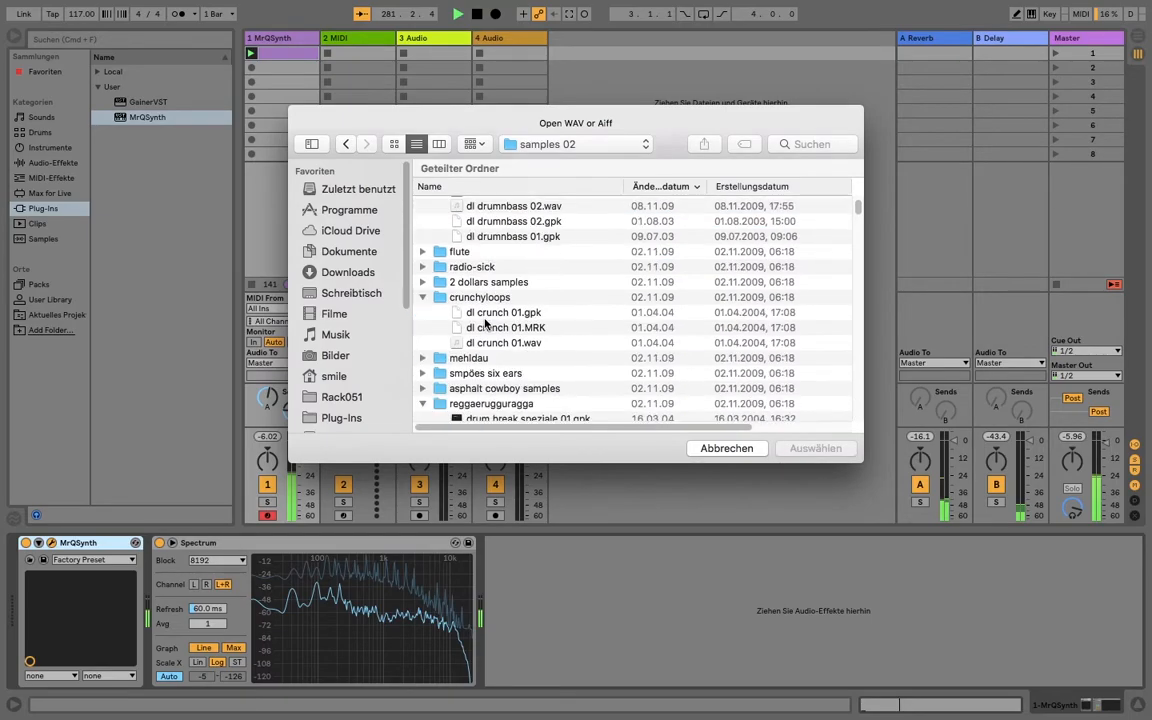
scroll(494, 332, "down", 10)
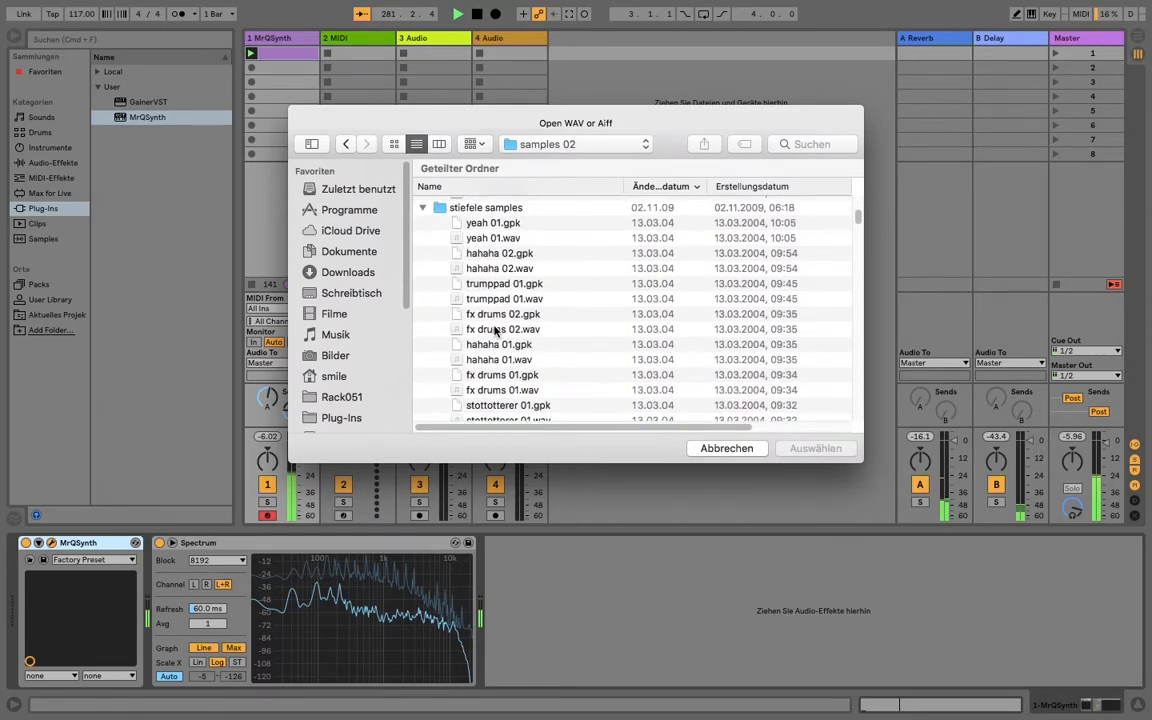
scroll(494, 332, "down", 2)
scroll(493, 327, "down", 5)
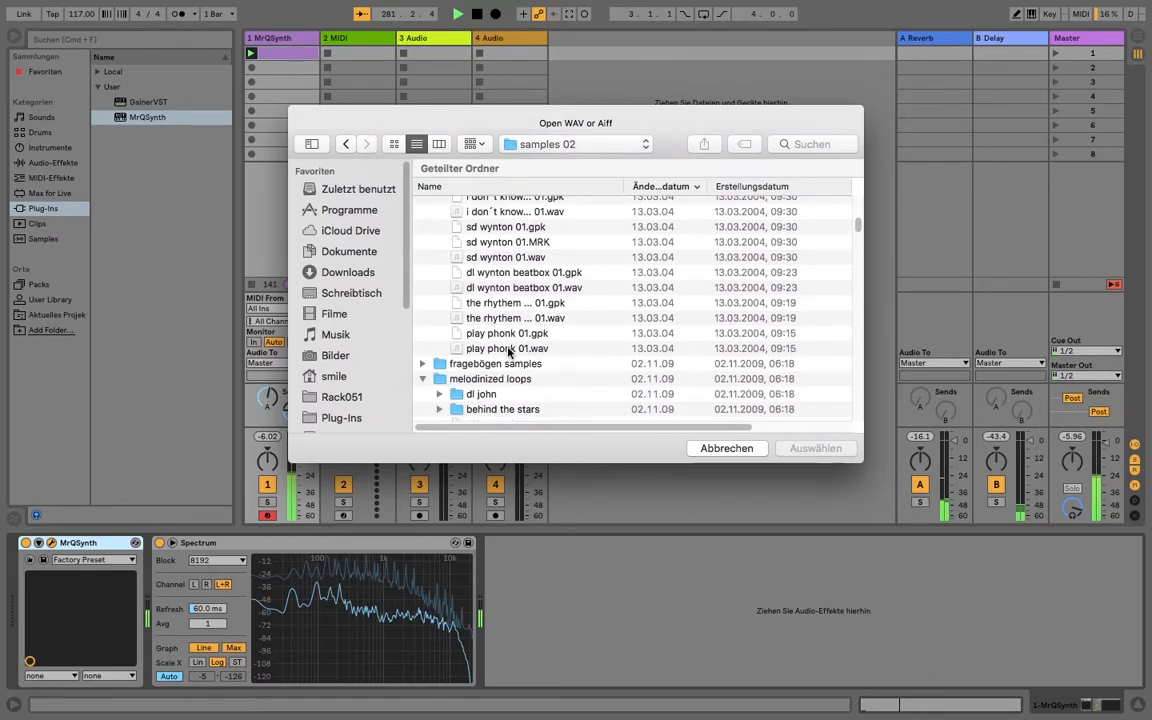
left_click(508, 348)
left_click(816, 446)
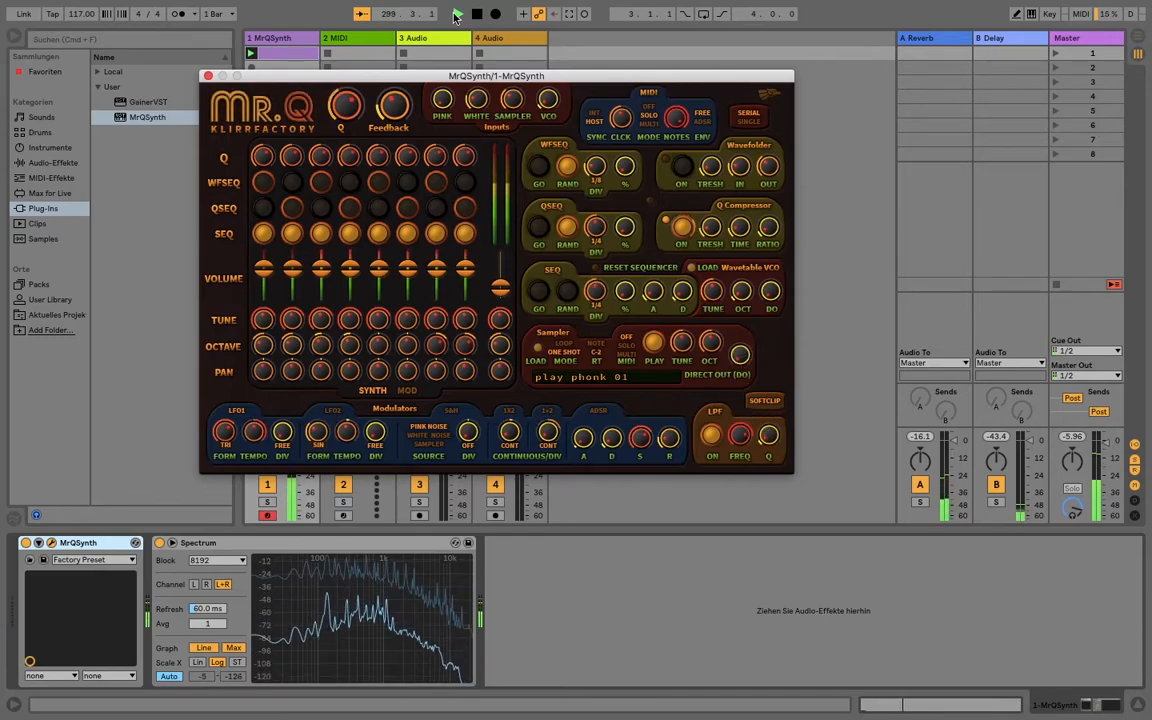
Step: Set the Sampler mode to LOOP, raise the master volume and adjust the global octave in the synth view
left_click_drag(458, 77, 466, 97)
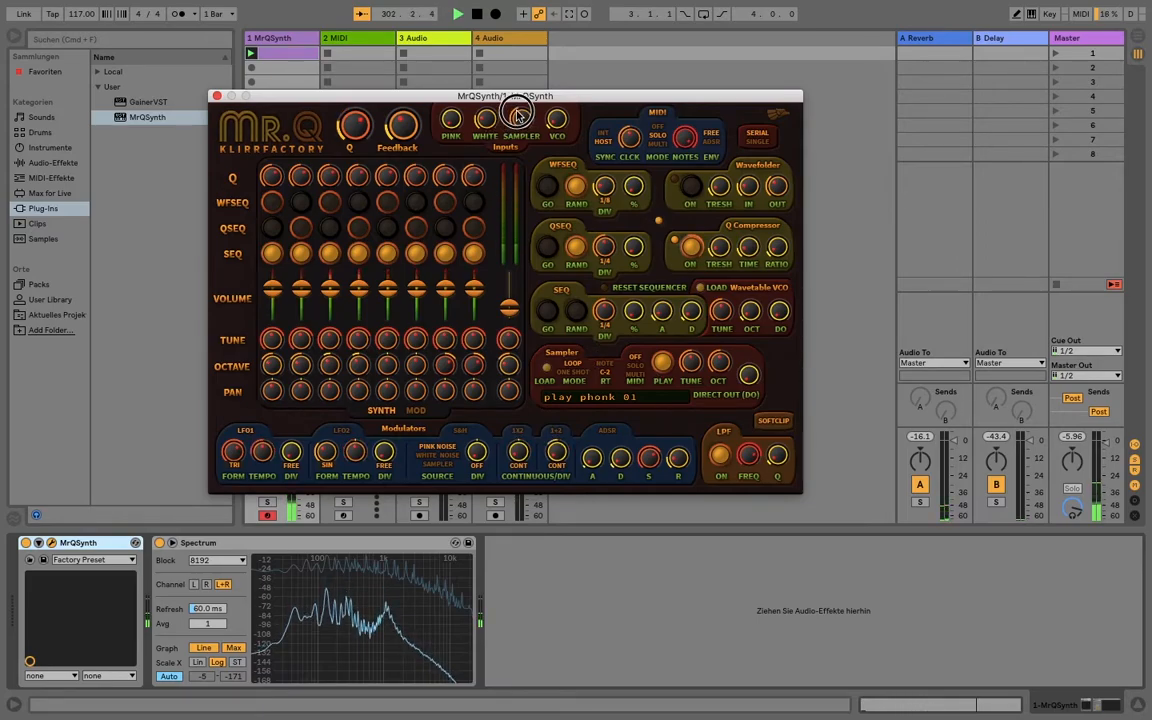
left_click_drag(515, 300, 515, 292)
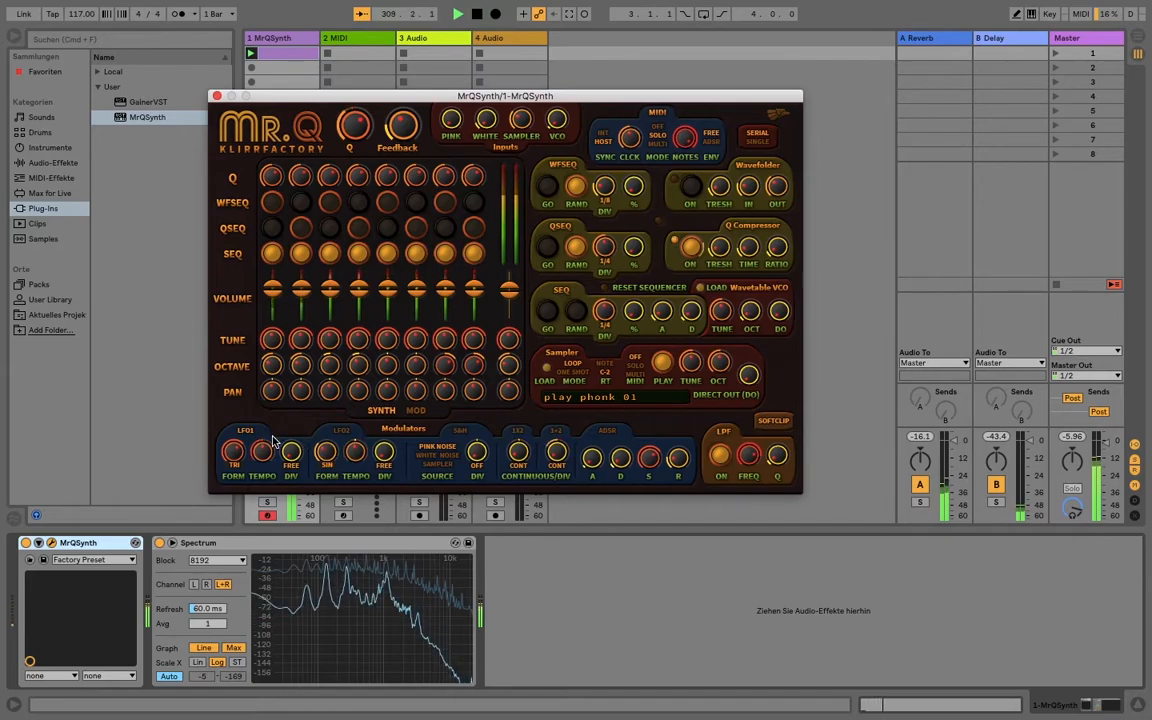
left_click(414, 410)
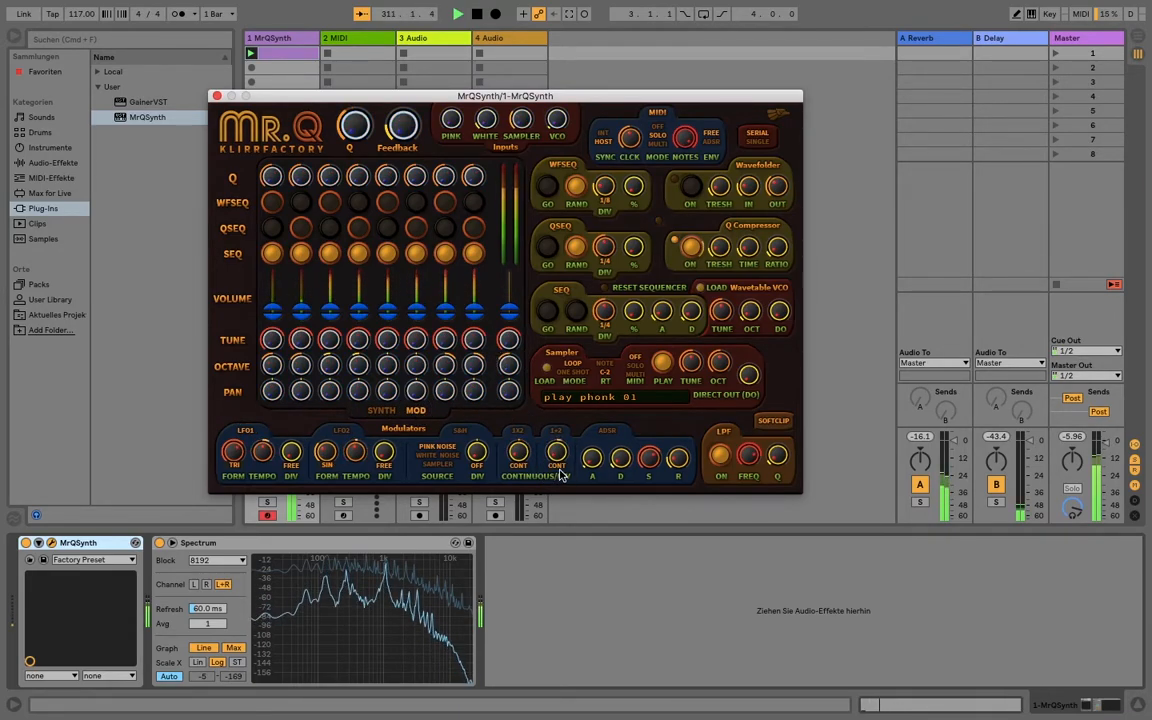
left_click(380, 410)
mouse_move(511, 370)
left_mouse_down()
mouse_move(517, 396)
mouse_move(519, 353)
left_mouse_up()
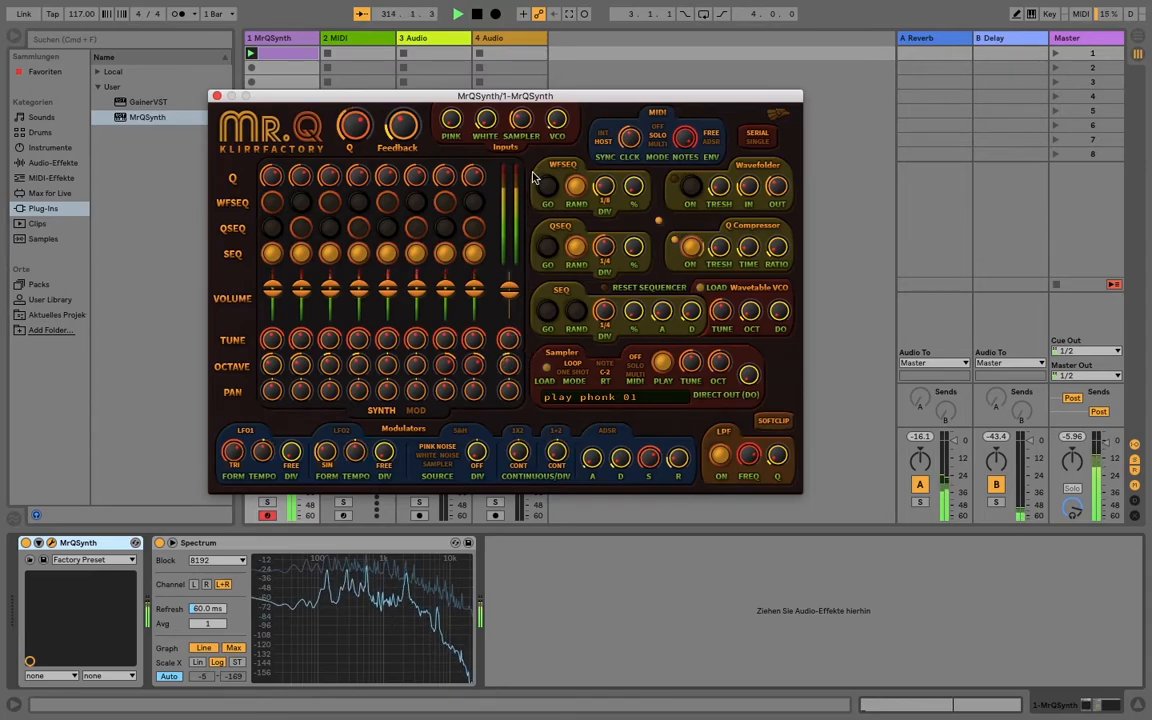
Step: Adjust the Sampler octave, switch off the Q Compressor and adjust the main Q
left_click(509, 205)
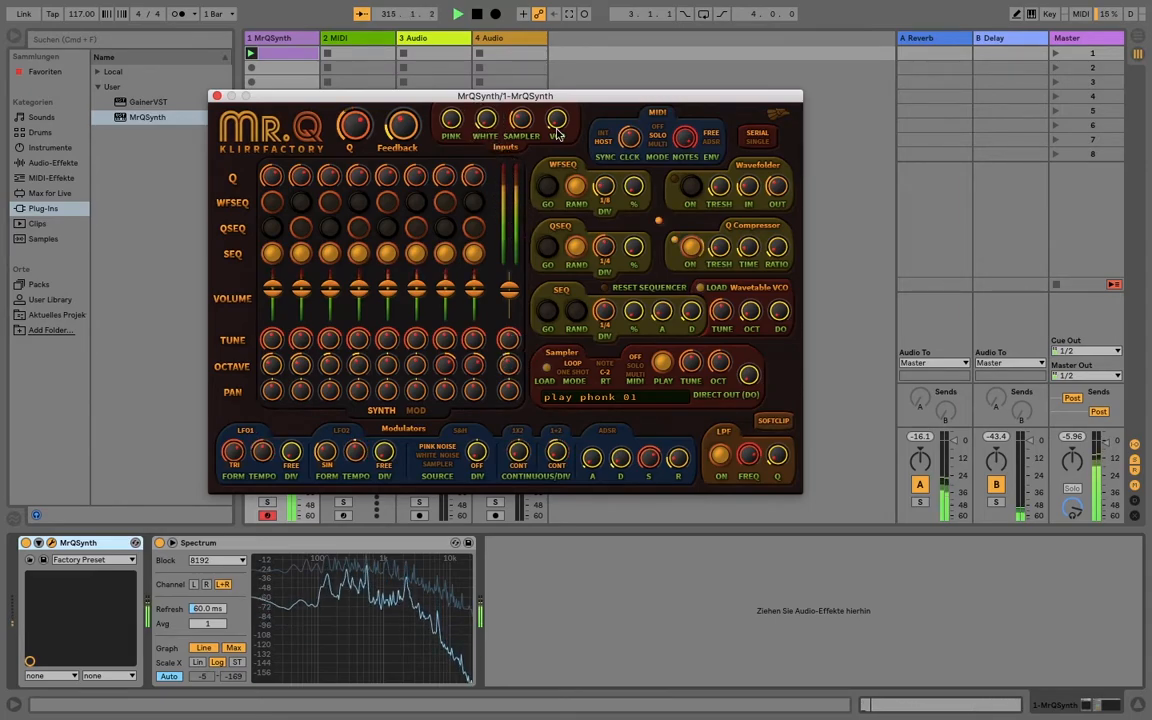
left_click_drag(719, 364, 724, 396)
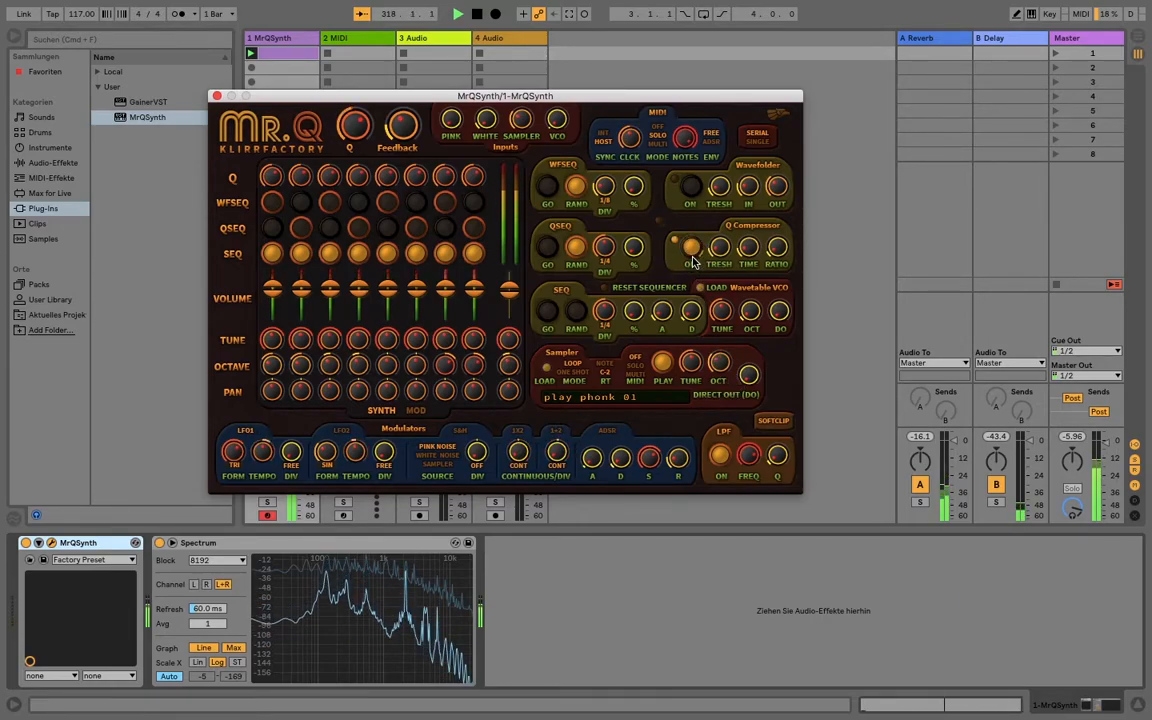
left_click_drag(349, 146, 353, 148)
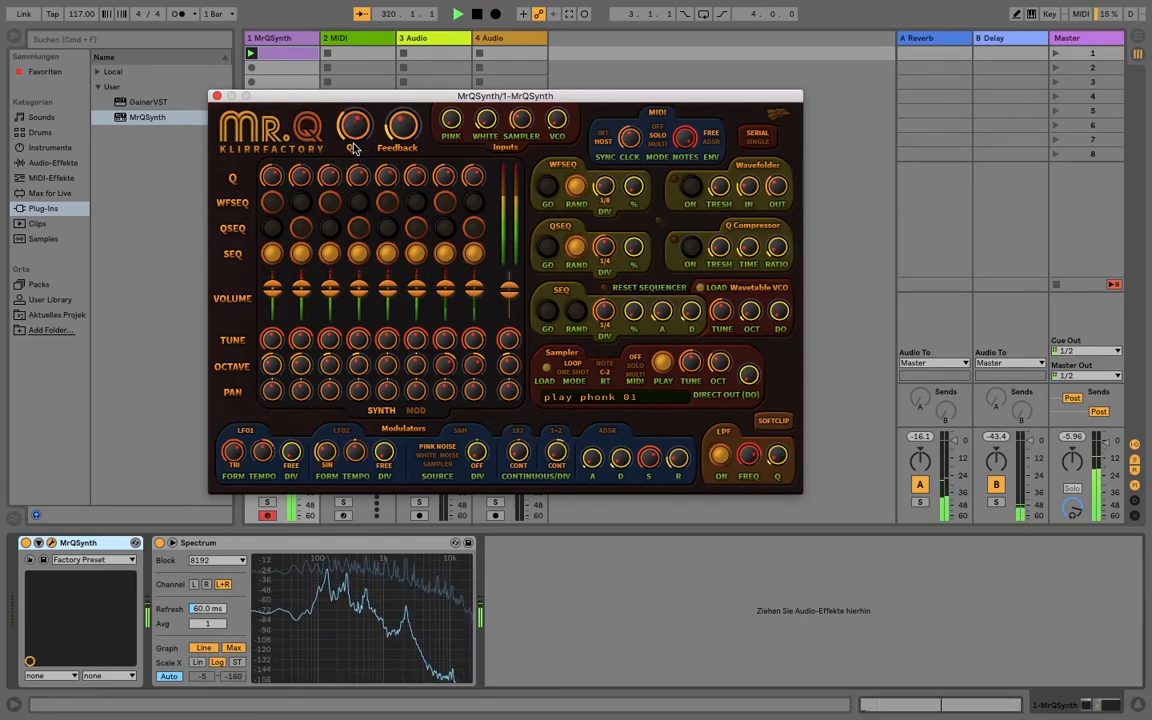